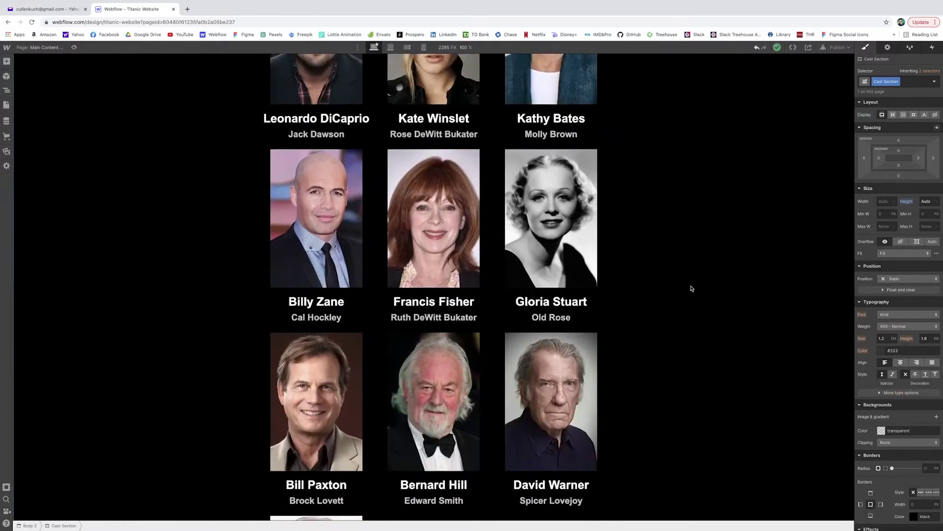
Add a Section element directly inside Body 2, after the existing page sections.
mouse_move(319, 250)
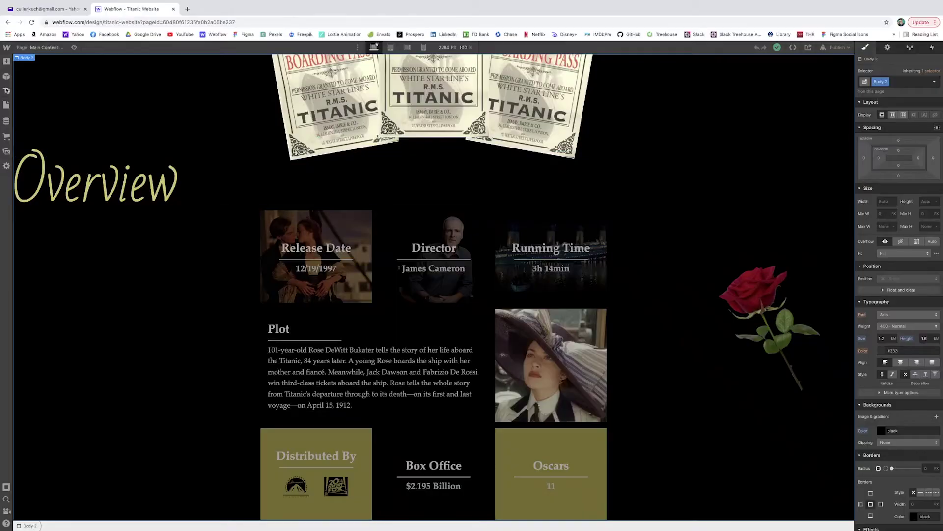
click(7, 91)
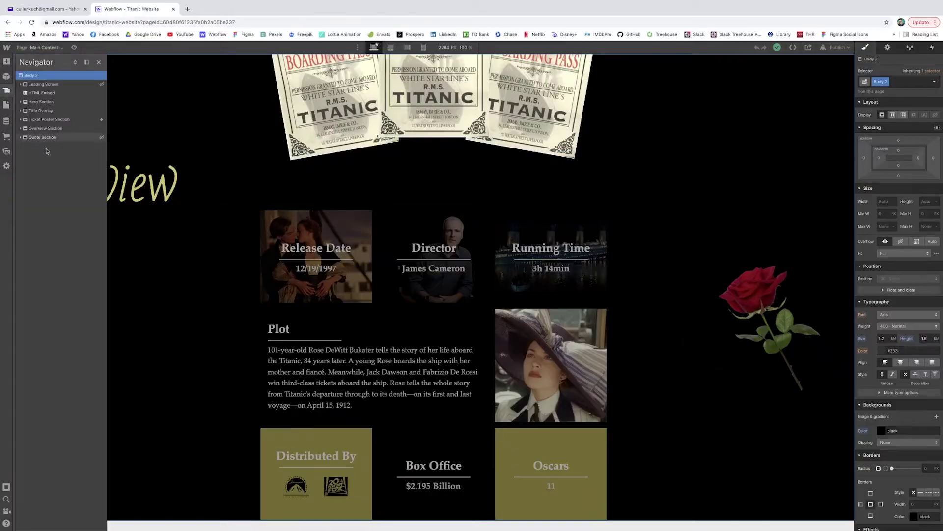
click(22, 140)
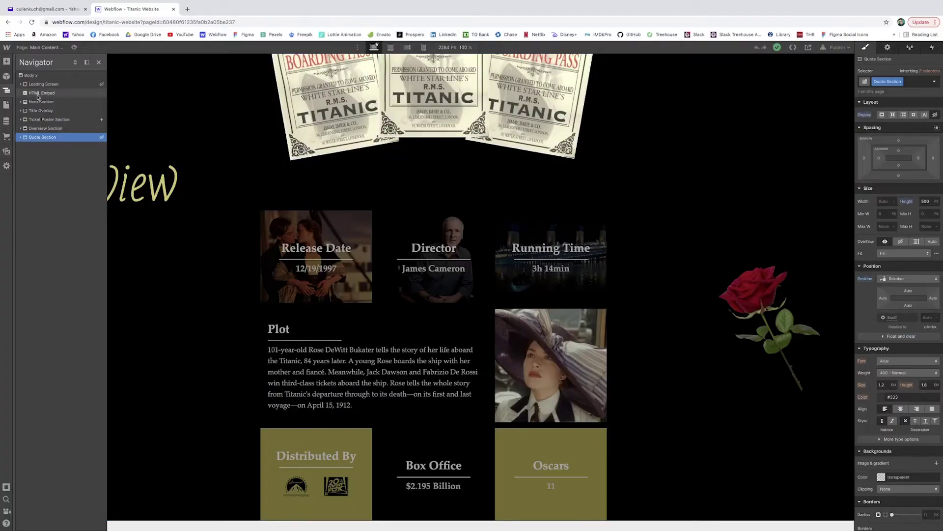
click(40, 77)
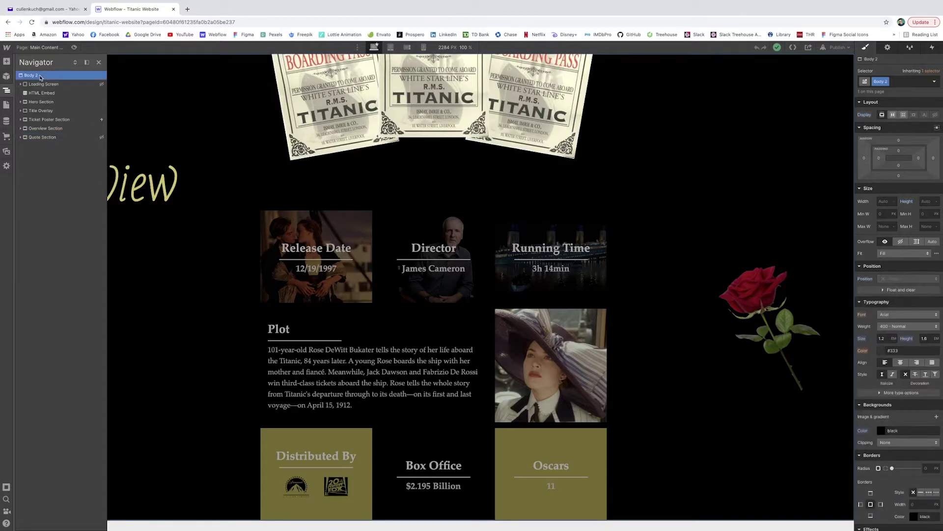
click(6, 62)
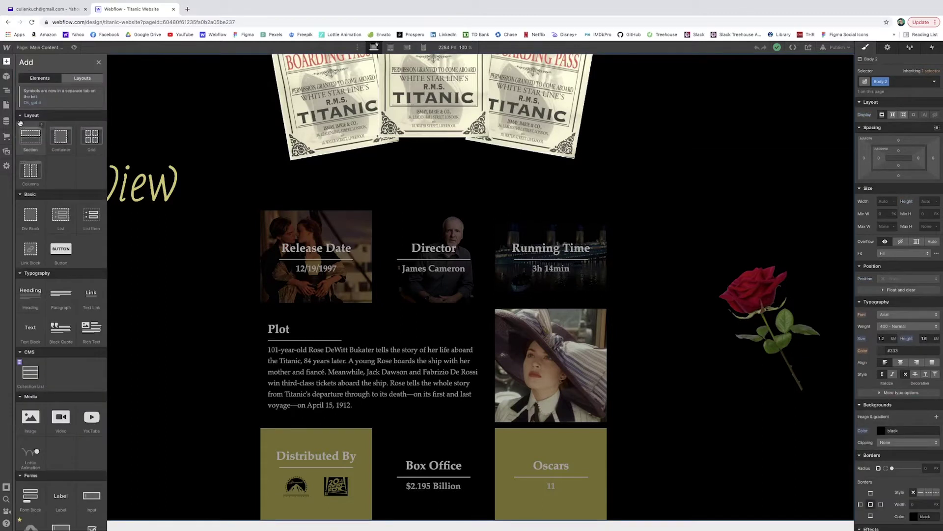
click(22, 132)
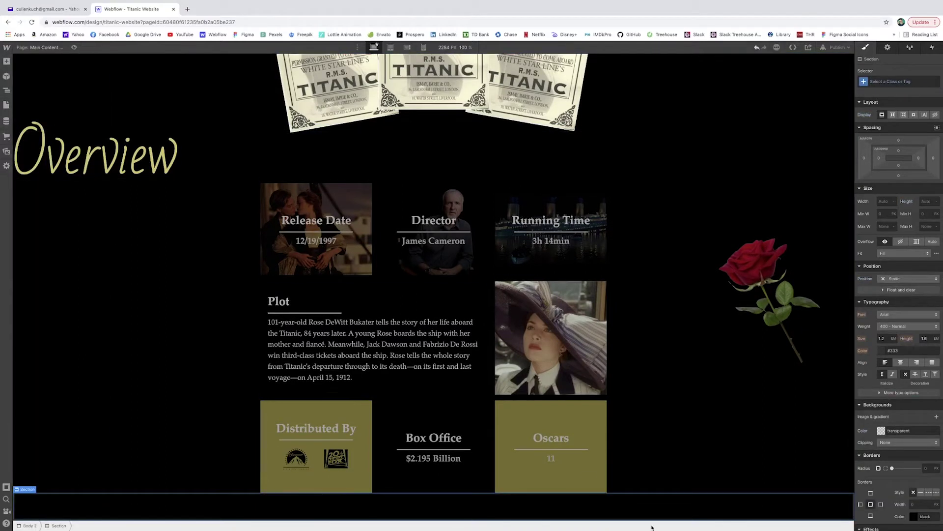
Assign the new section the class Cast Section and set its height to 800 px.
click(900, 82)
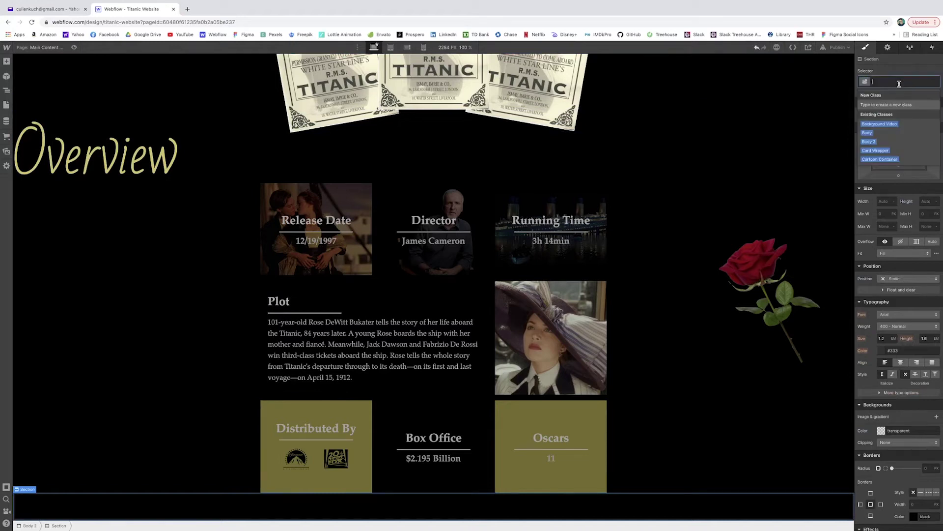
text(Cast Se)
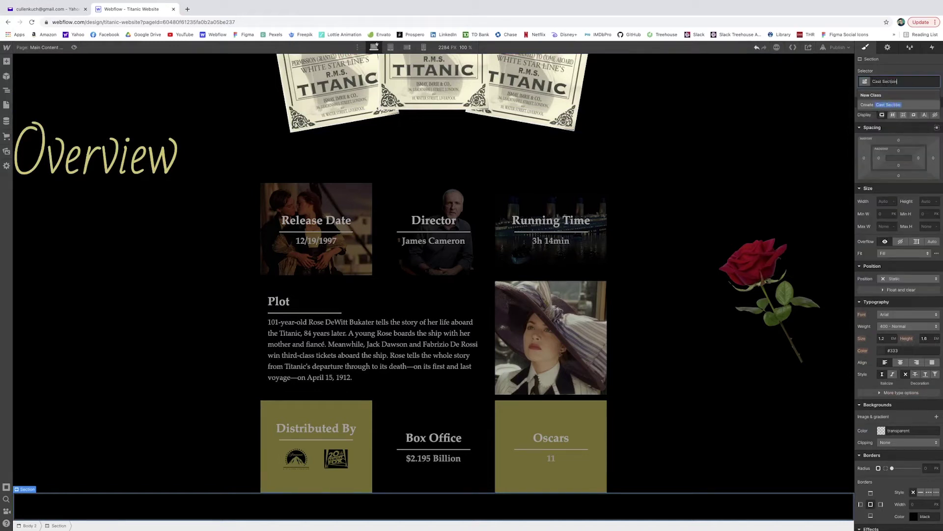
text(ction)
key(Return)
click(929, 201)
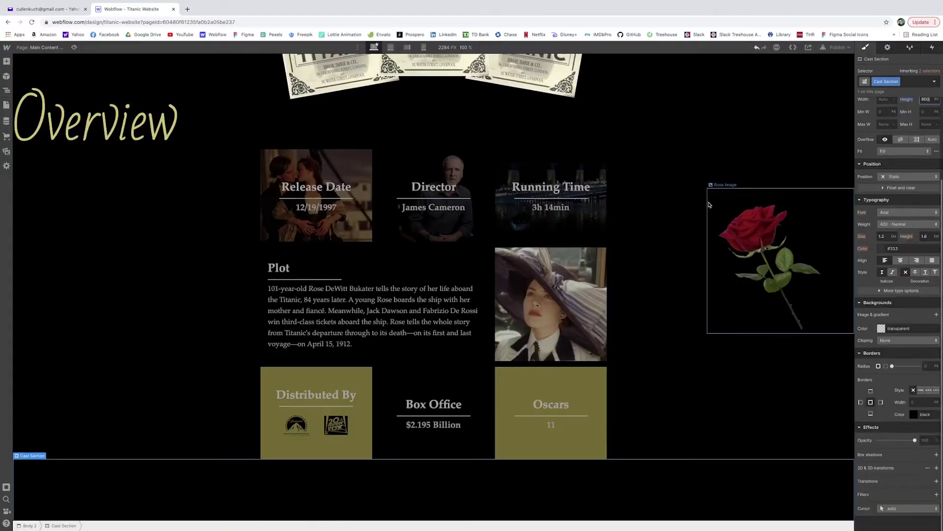
scroll(710, 211, down, 4)
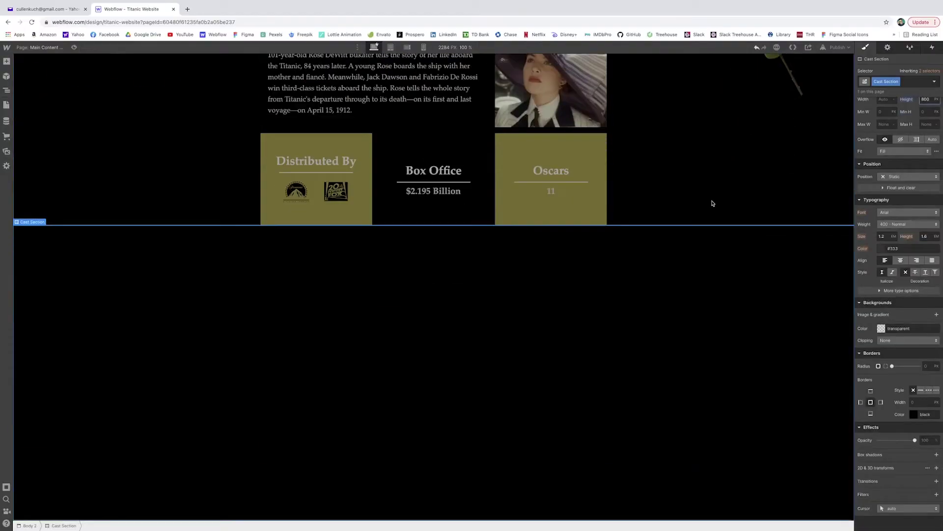
Start a new CMS collection named Cast and relabel its basic Name field as Actor Name.
click(9, 121)
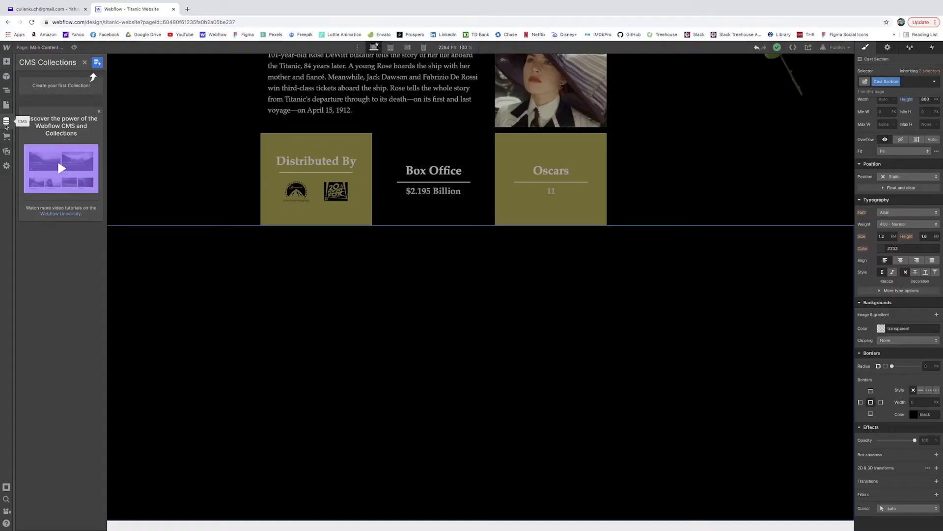
click(98, 63)
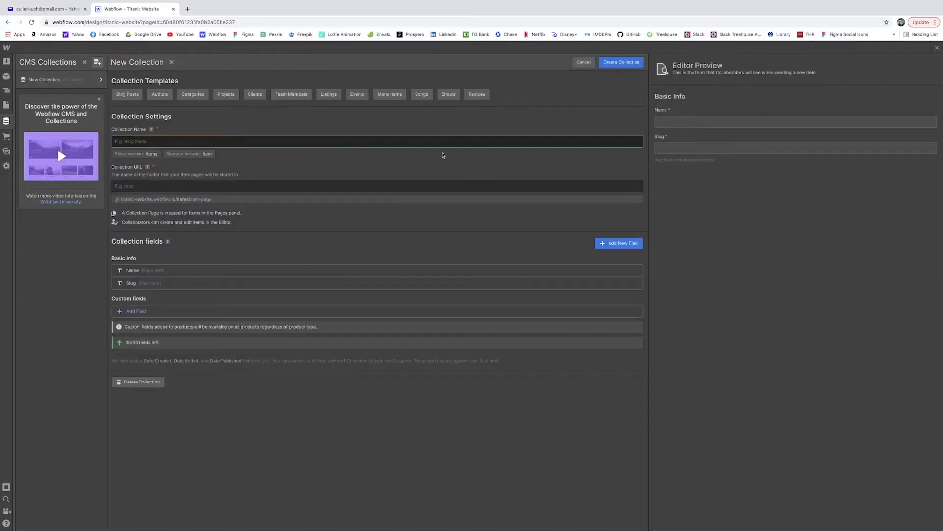
text(Cast)
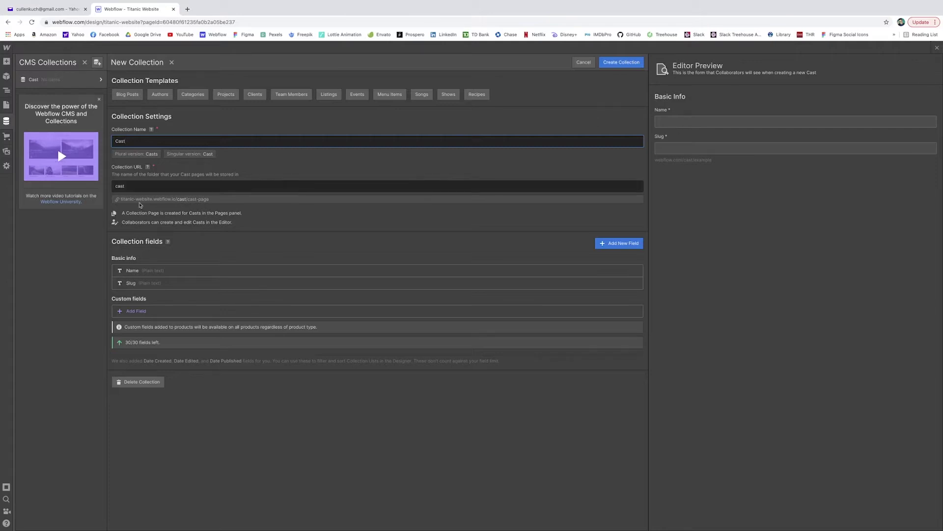
click(146, 273)
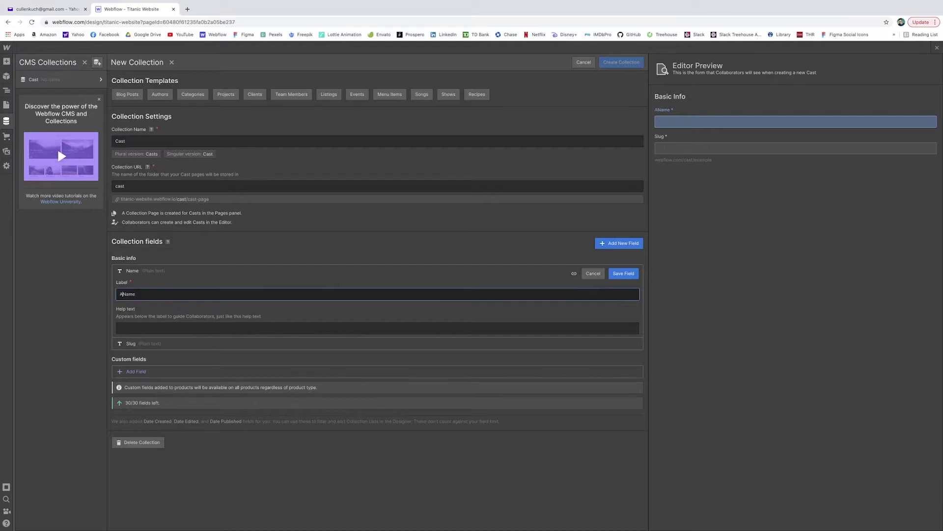
text(Actor)
key(Return)
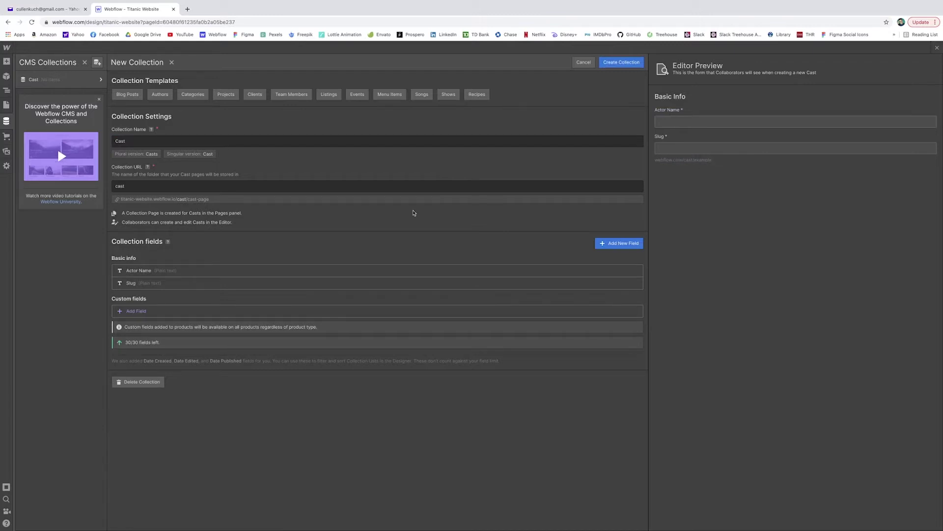
Add a plain text custom field labelled Character Name to the Cast collection.
click(137, 312)
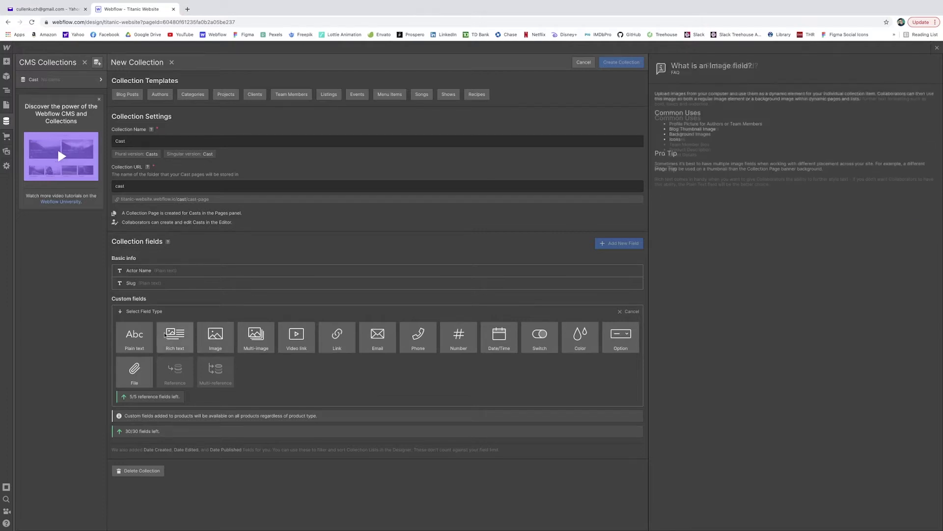
click(138, 341)
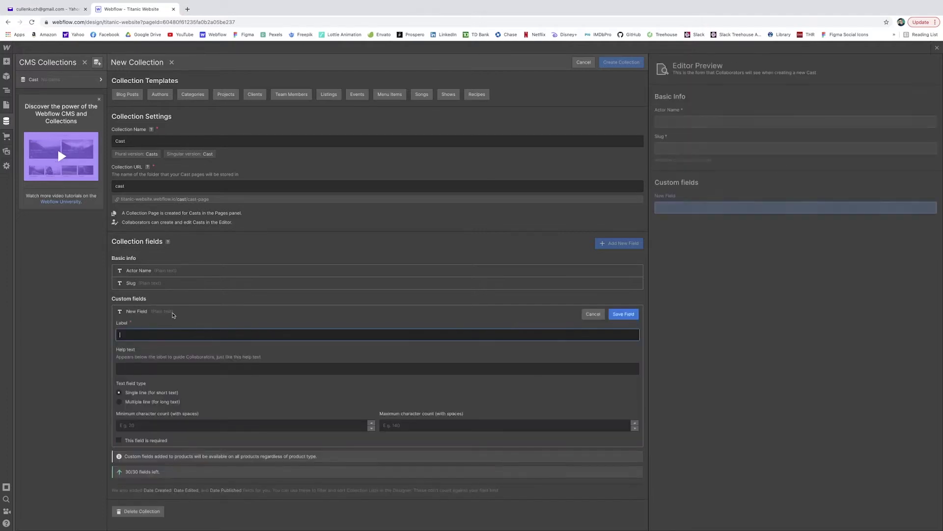
text(Cha)
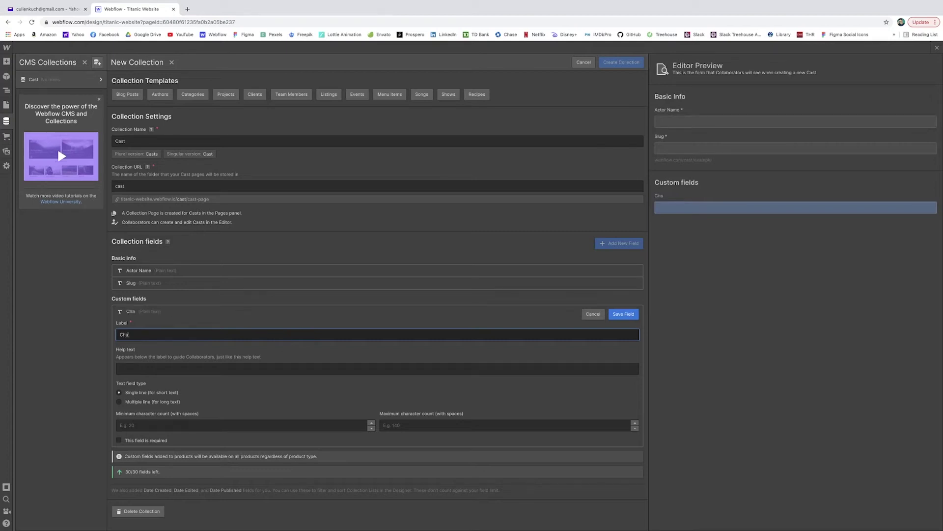
text(racter Name)
click(623, 314)
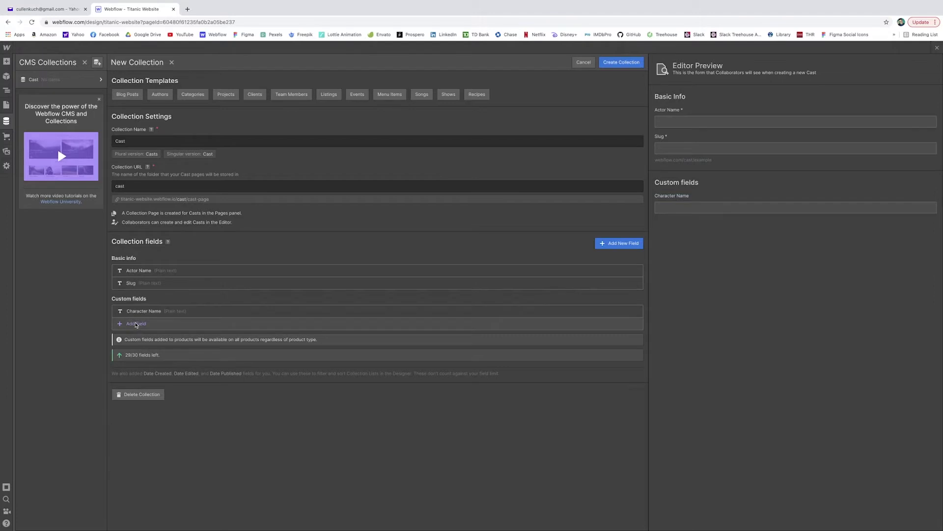
Add an image custom field labelled Actor Image to the Cast collection.
click(136, 324)
click(221, 352)
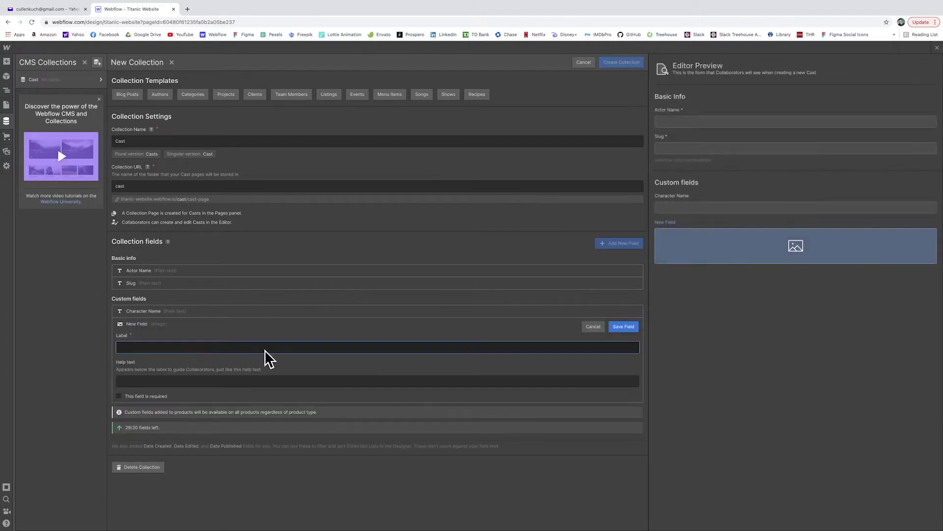
text(Actor Image)
key(Return)
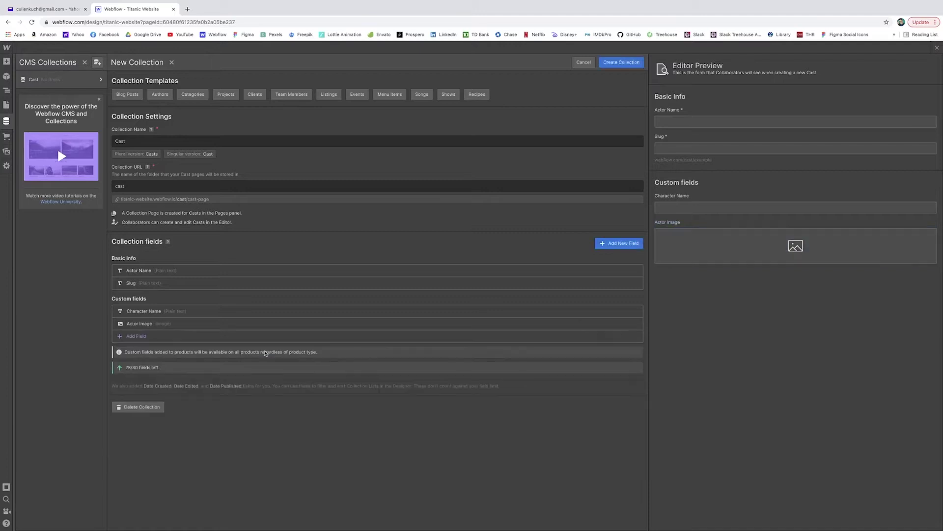
Add an image custom field labelled Character Image, and create the Cast collection.
click(251, 336)
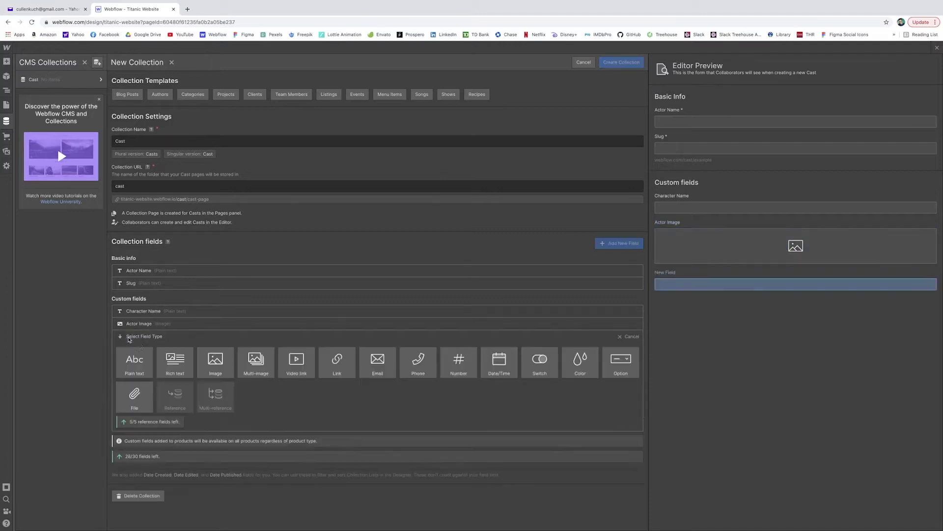
click(224, 359)
text(Character Image)
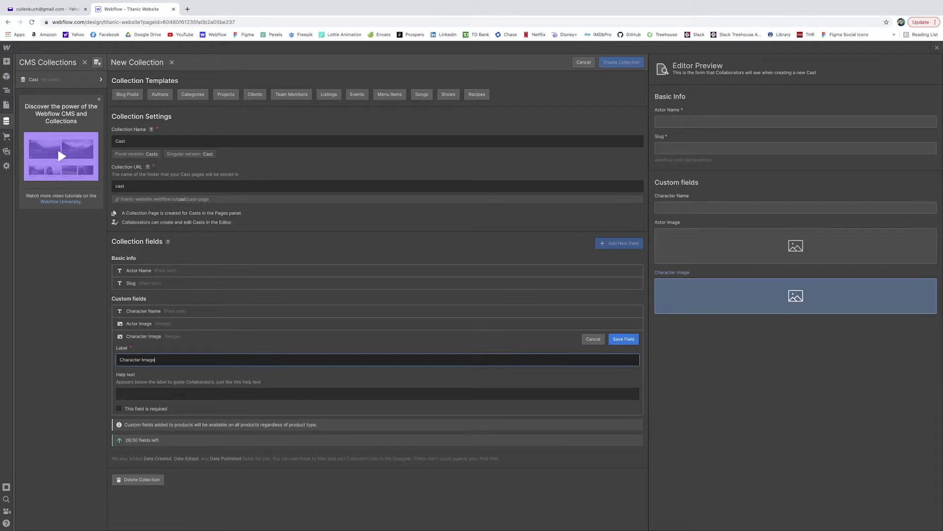
key(Return)
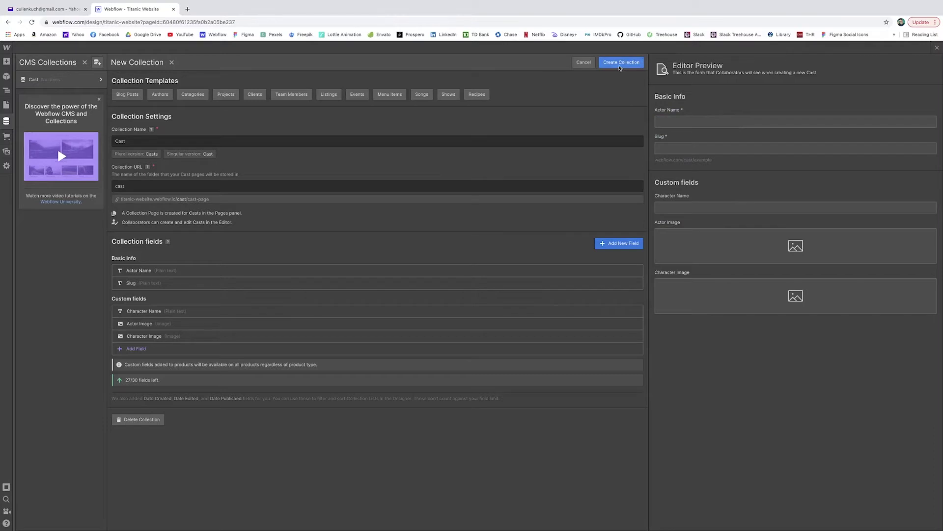
click(620, 63)
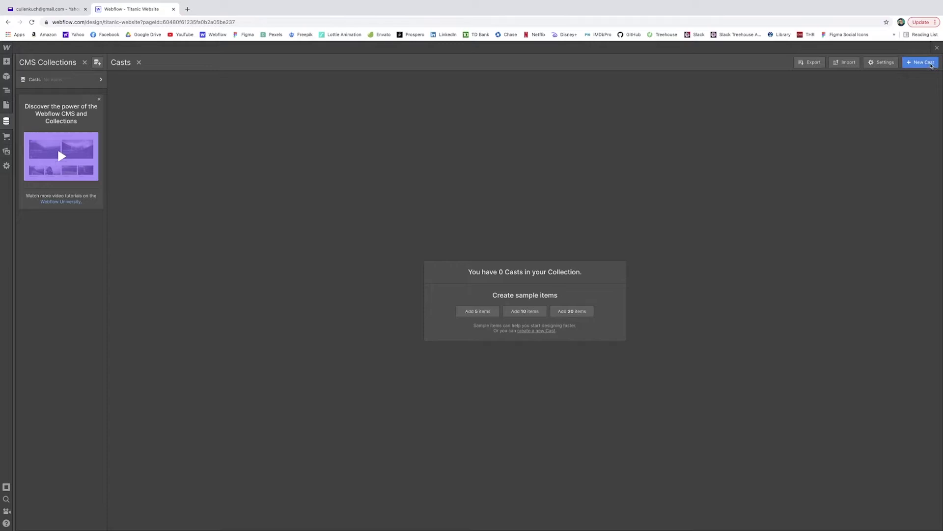
Start a new Cast item with actor name Leonardo DiCaprio and character name Jack Dawson.
click(925, 67)
click(924, 64)
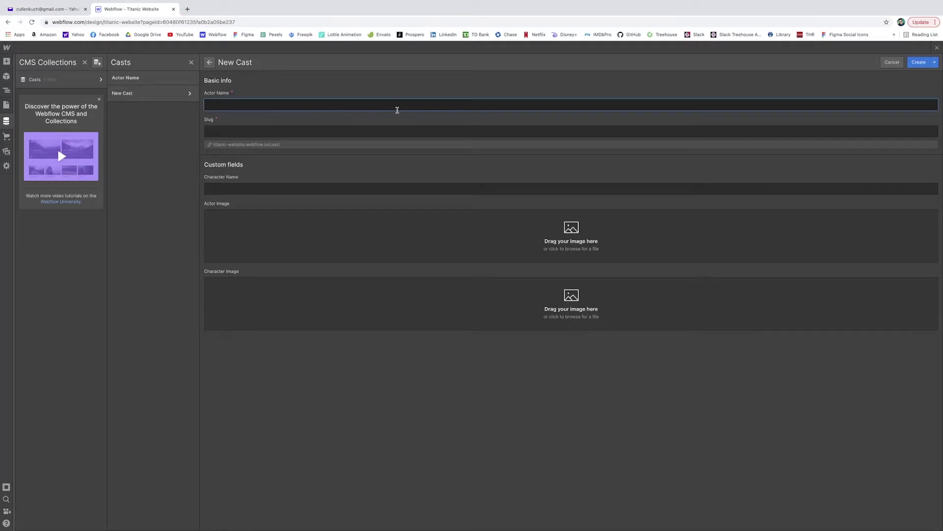
text(LeonardioDiCaprio)
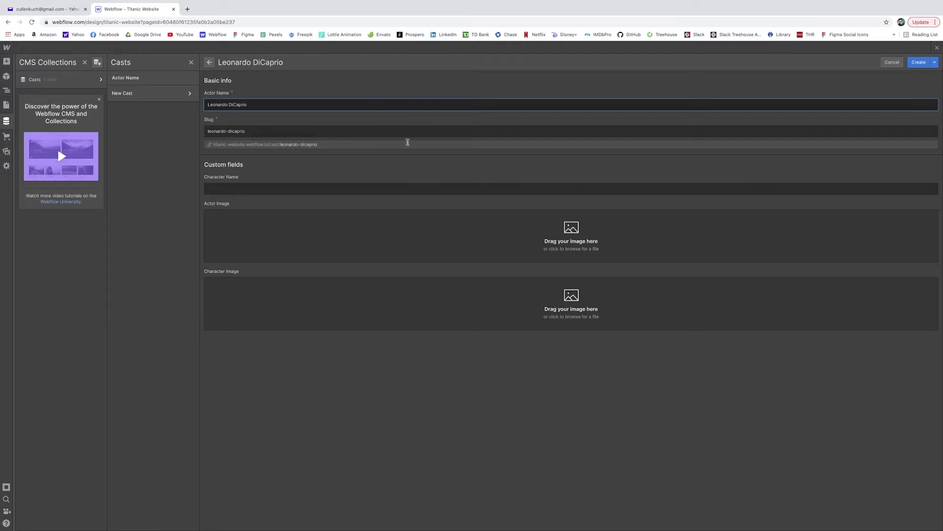
click(303, 188)
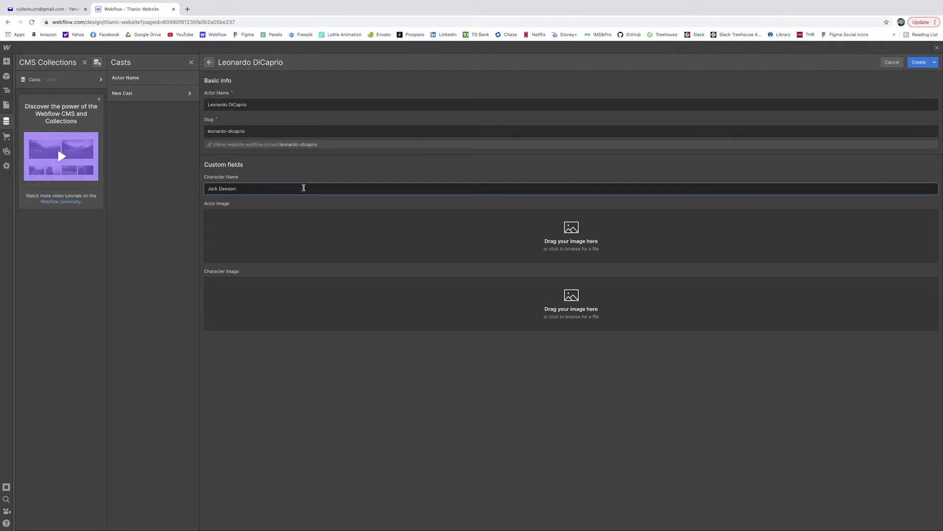
Upload Leonardo DiCaprio.jpg from the Actors folder in the desktop's Titanic Site Material folder as the item's Actor Image.
click(570, 234)
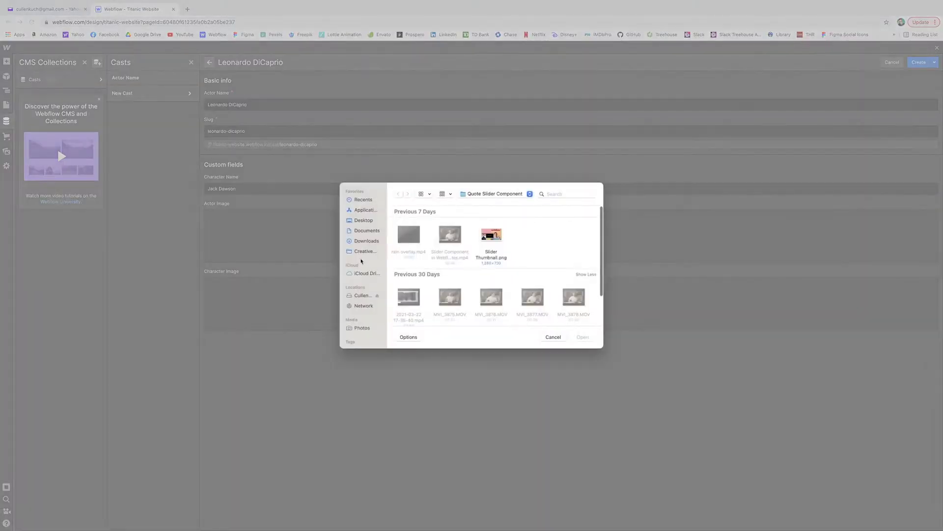
click(363, 220)
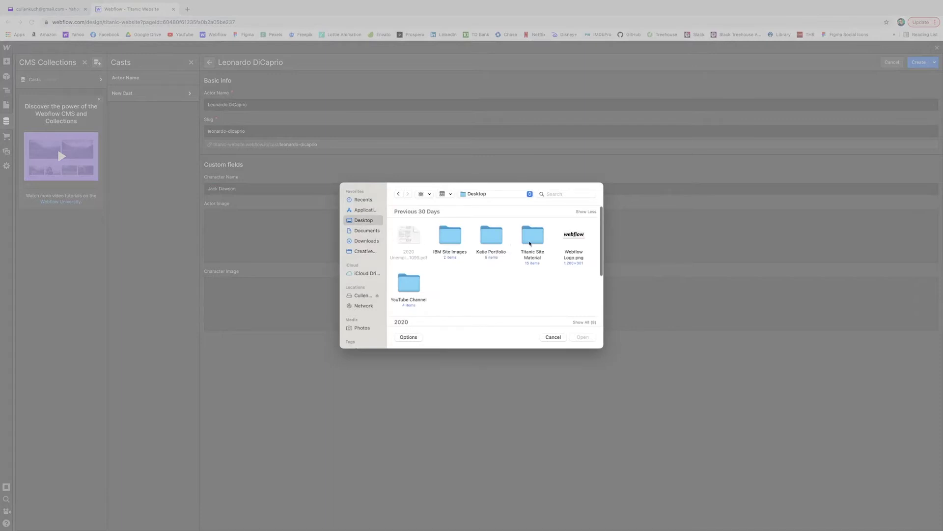
double_click(530, 239)
double_click(491, 236)
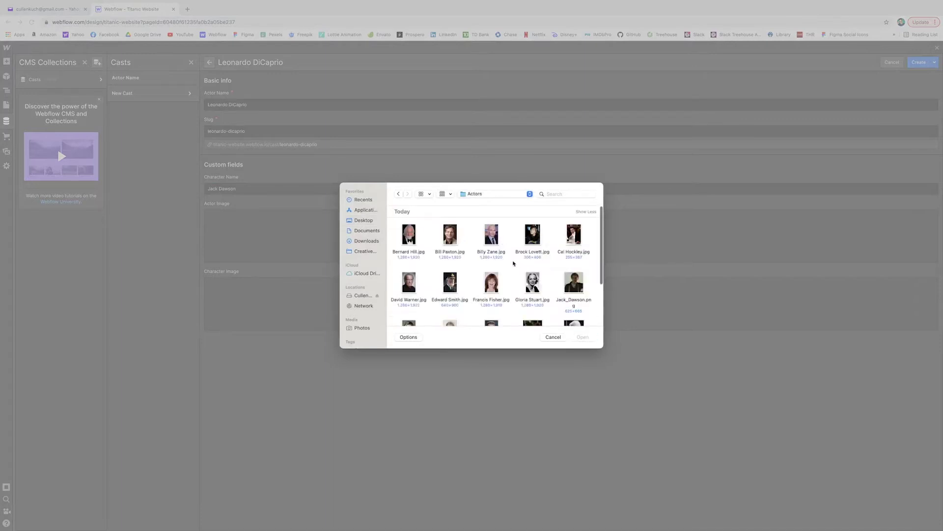
scroll(497, 262, down, 5)
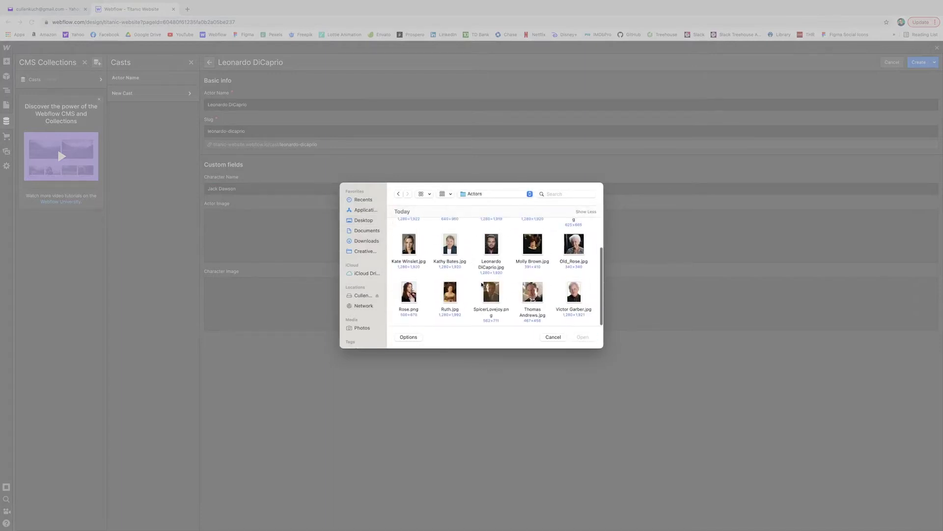
click(493, 256)
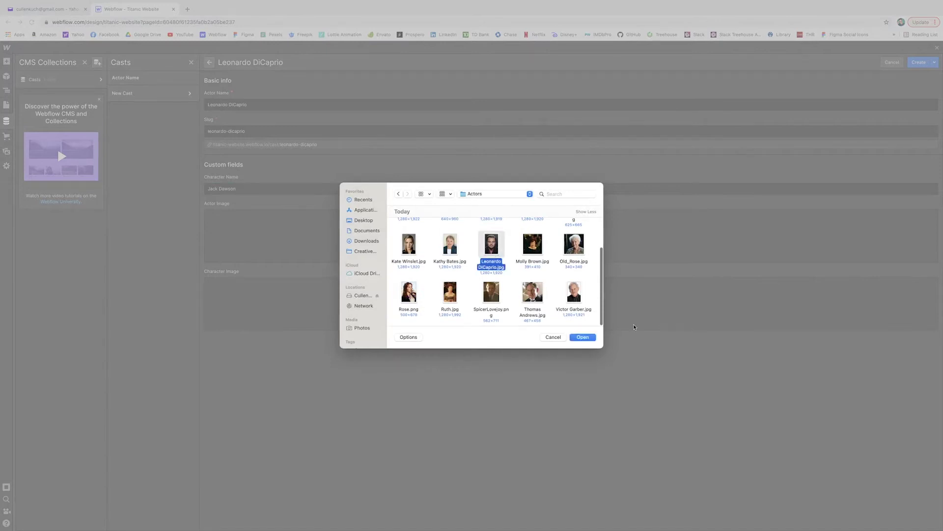
click(582, 337)
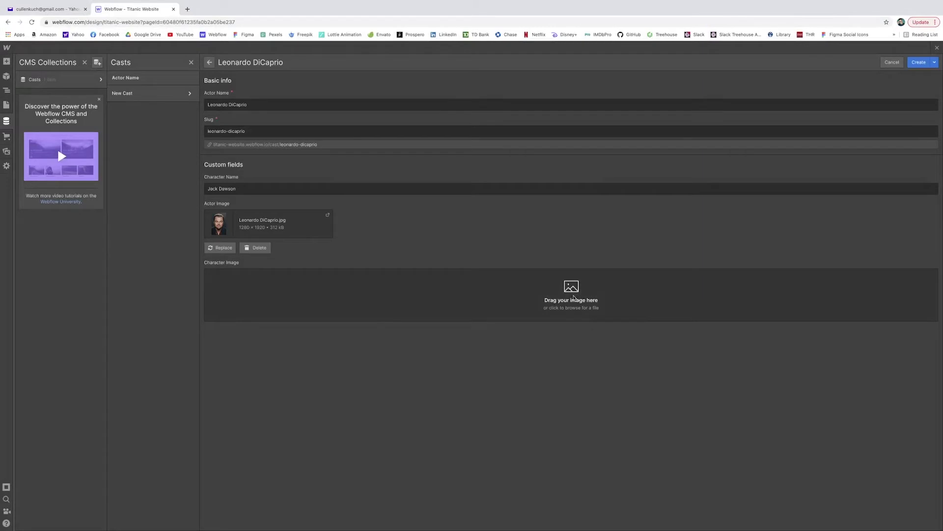
Upload Jack_Dawson.png from the Actors folder as the Character Image and create the Leonardo DiCaprio item.
click(574, 298)
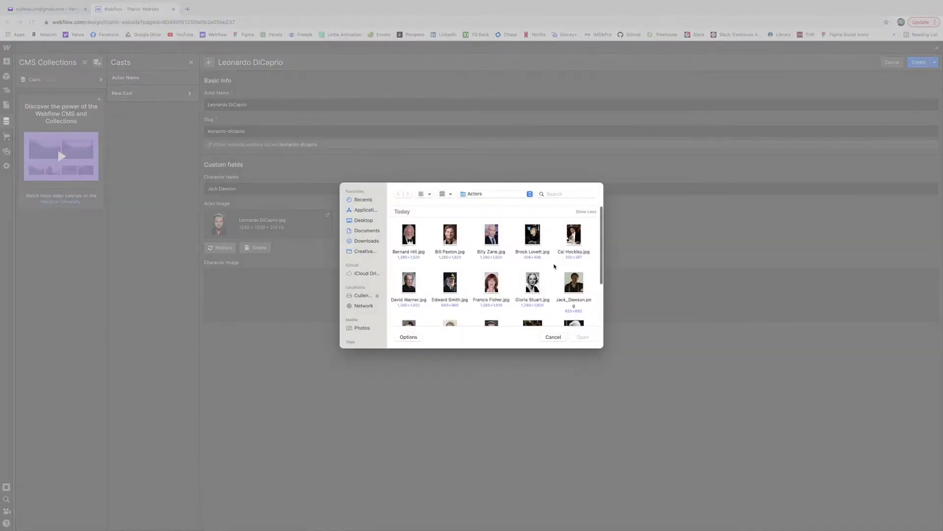
click(571, 287)
click(584, 337)
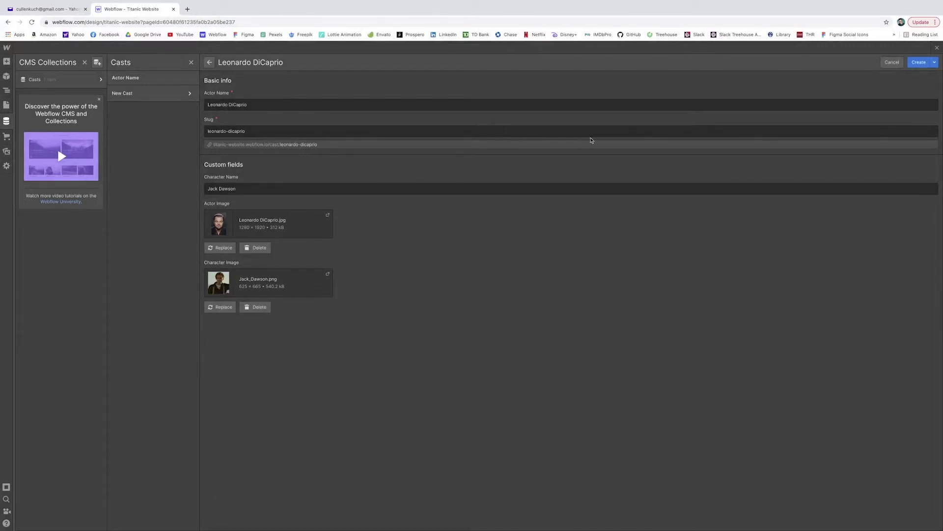
click(920, 63)
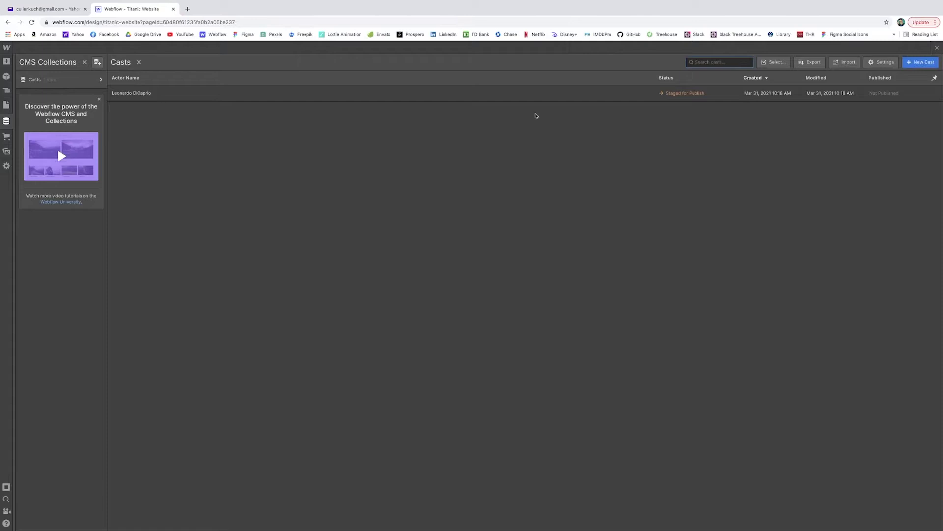
Create a Cast item for Kate Winslet as Rose DeWitt Bukater, with Kate Winslet.jpg as Actor Image and Rose.png as Character Image.
click(919, 63)
text(Kate W)
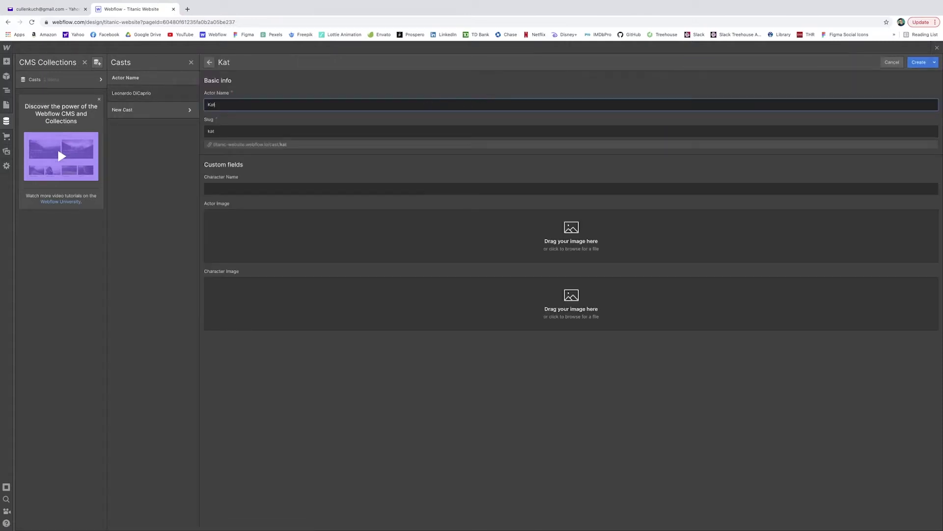
text(inslet)
key(Tab)
key(Tab)
text(Rose Dewitt)
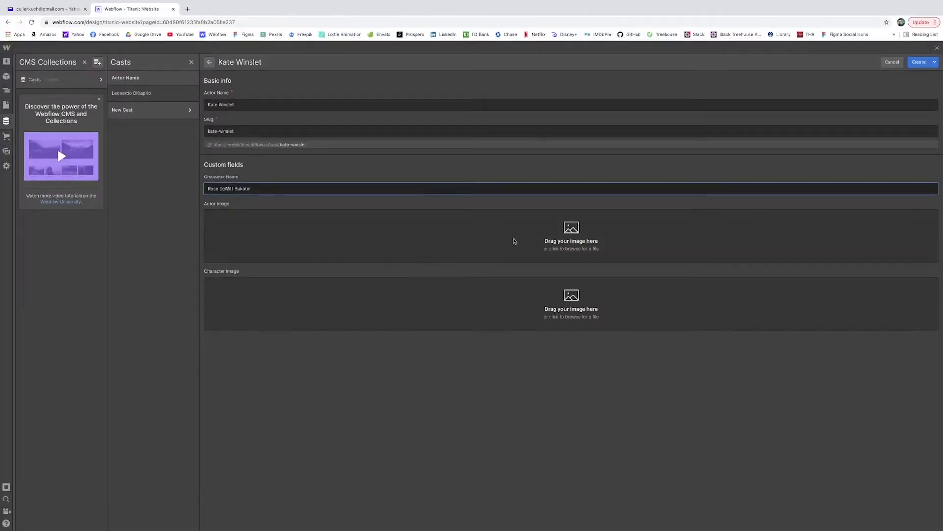
click(514, 241)
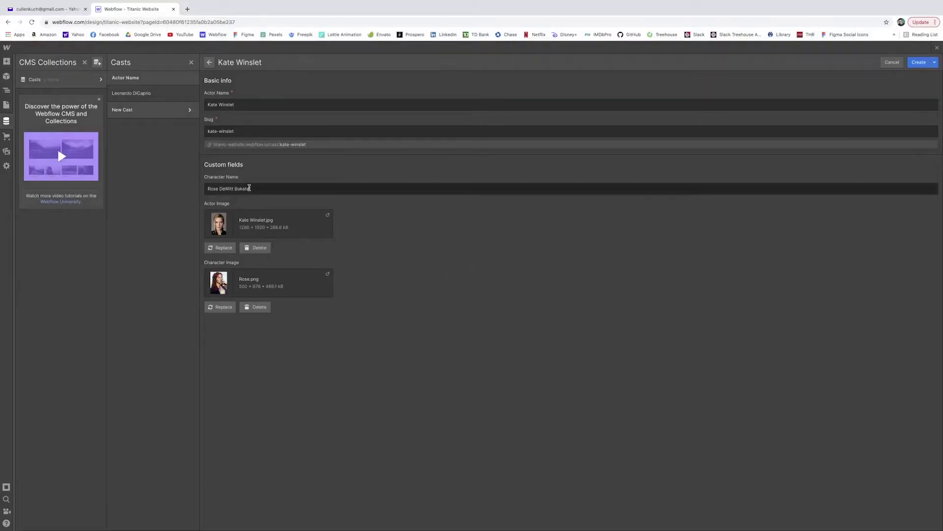
click(919, 63)
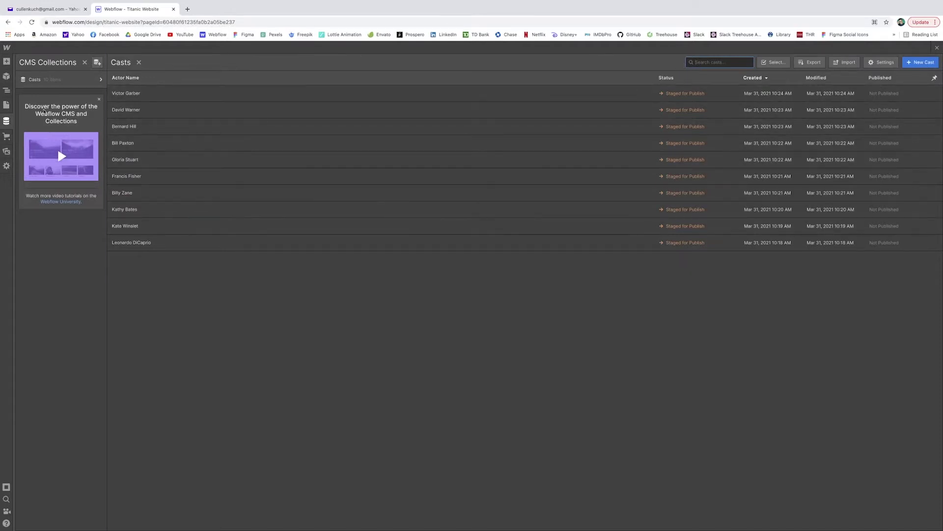
Leave the CMS collections and add a Container inside the Cast Section of the page.
click(8, 123)
click(6, 90)
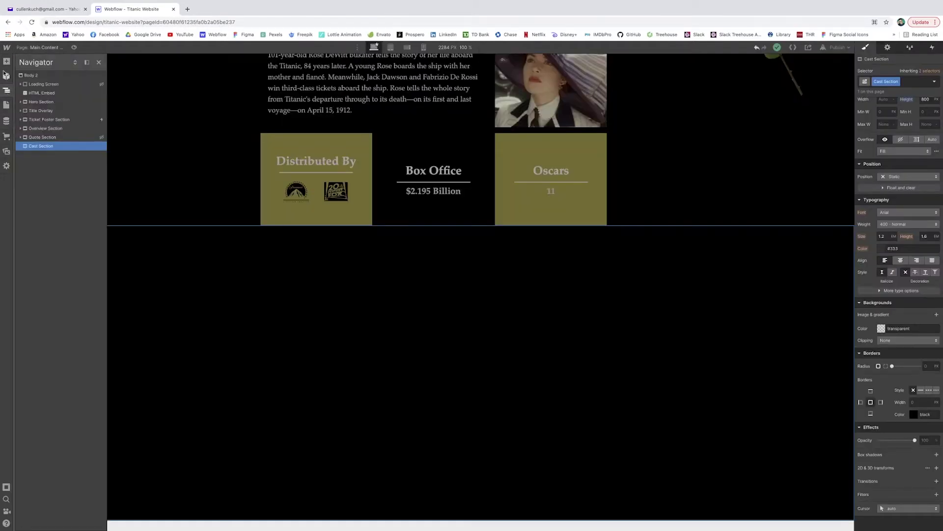
click(99, 63)
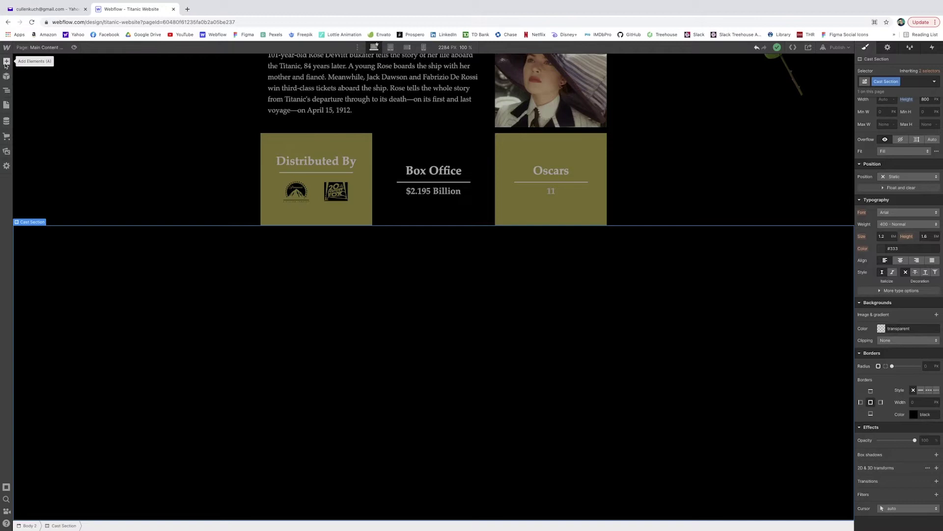
scroll(443, 254, up, 5)
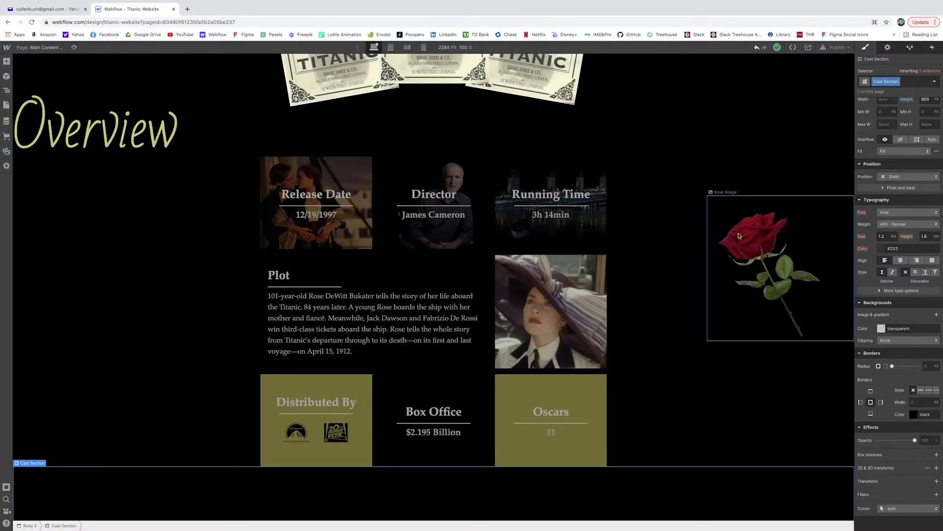
scroll(626, 306, down, 5)
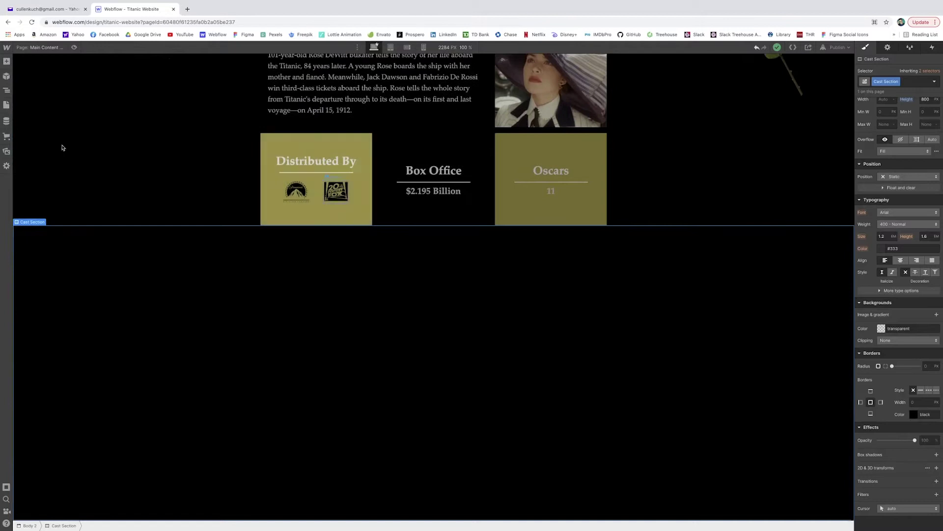
click(6, 61)
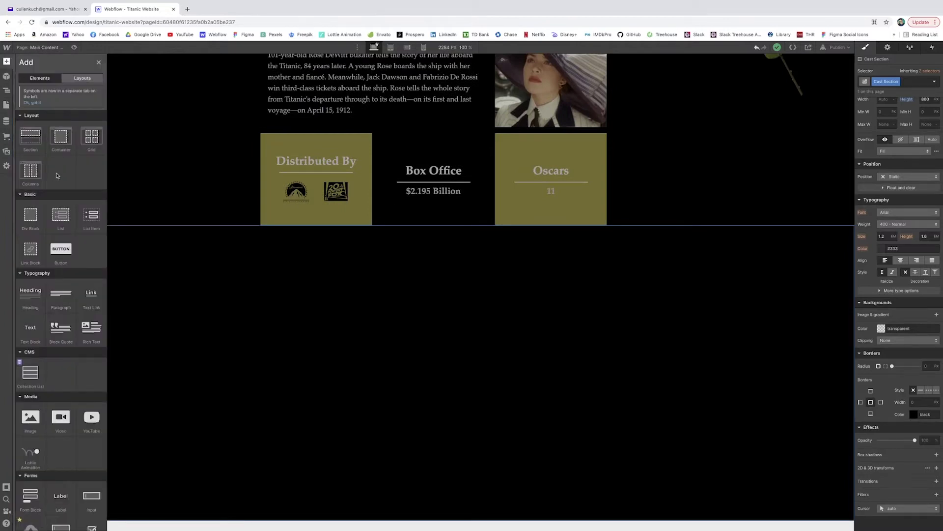
drag(58, 138, 131, 228)
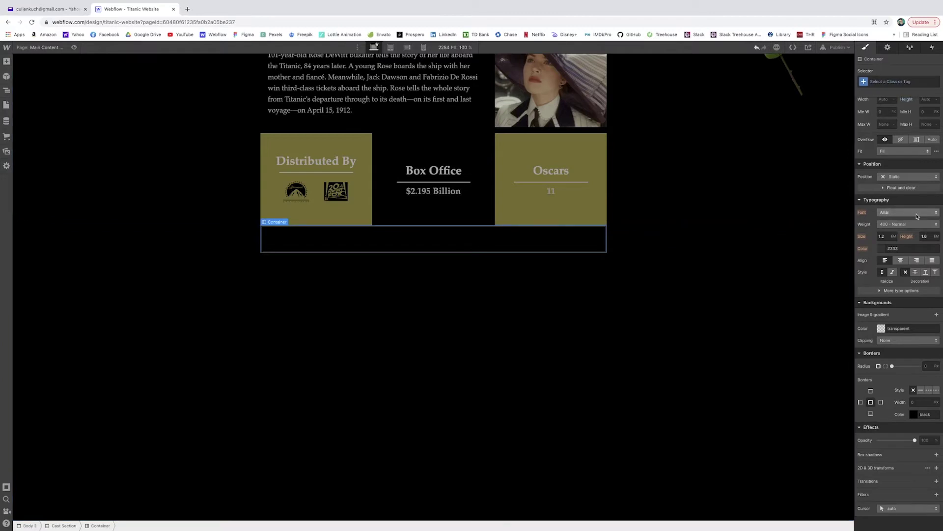
Set the new container's height to 100%.
scroll(924, 113, up, 3)
click(925, 166)
text(1)
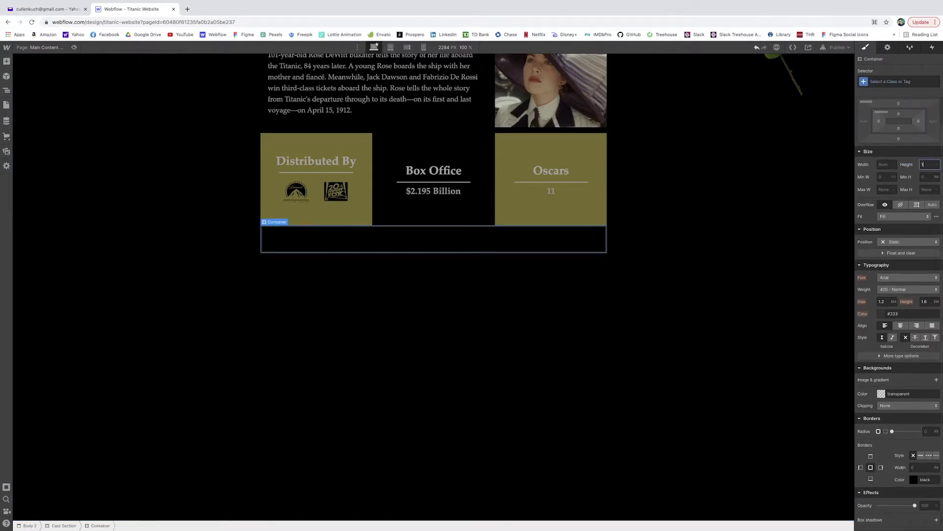
text(00%)
key(Return)
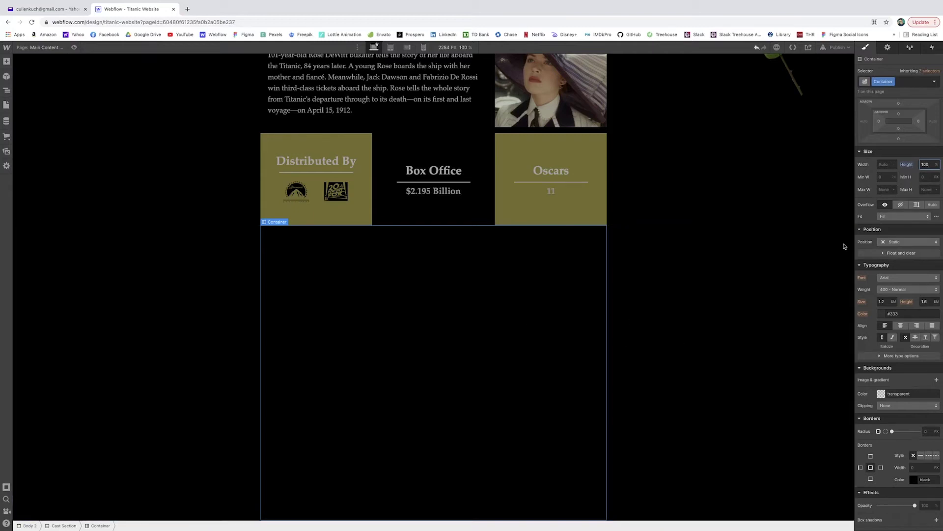
Rename the container's class in the Cast Section as Cast Container.
click(782, 222)
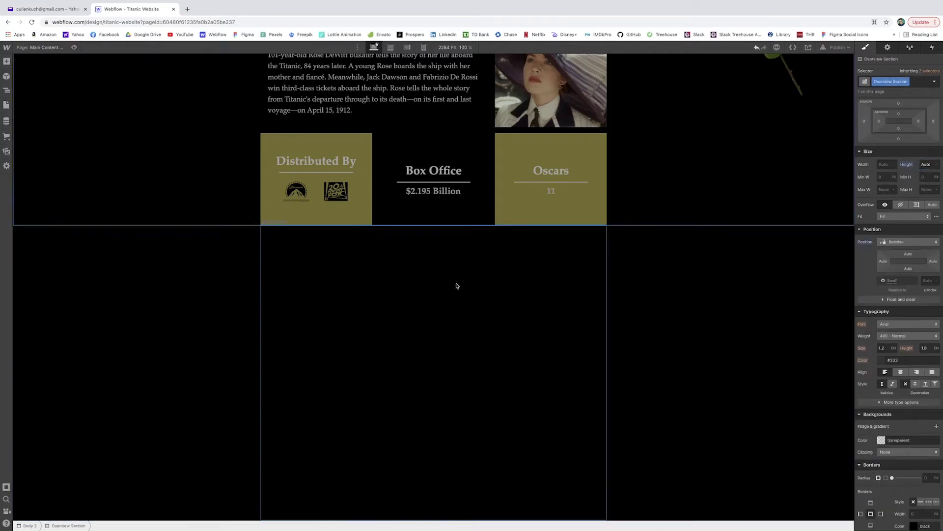
click(329, 239)
double_click(882, 81)
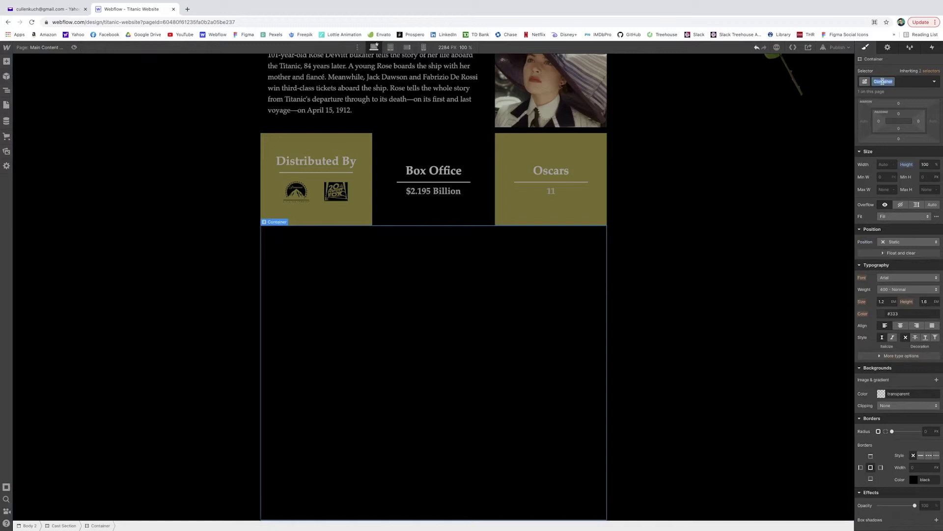
text(Cas)
text(t Comm)
key(BackSpace)
key(BackSpace)
text(ntainer)
key(Return)
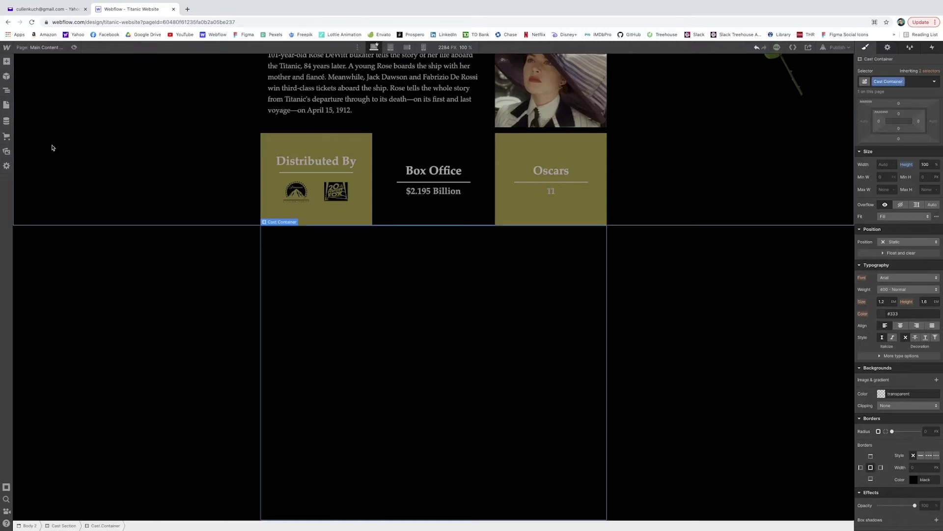
Add a Collection List inside the Cast Container and connect it to the Casts collection.
click(6, 63)
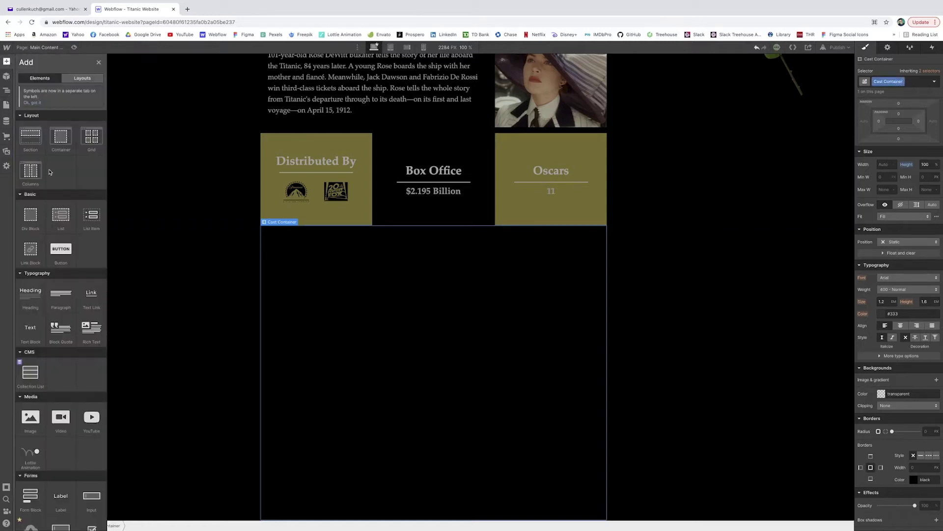
scroll(49, 172, down, 1)
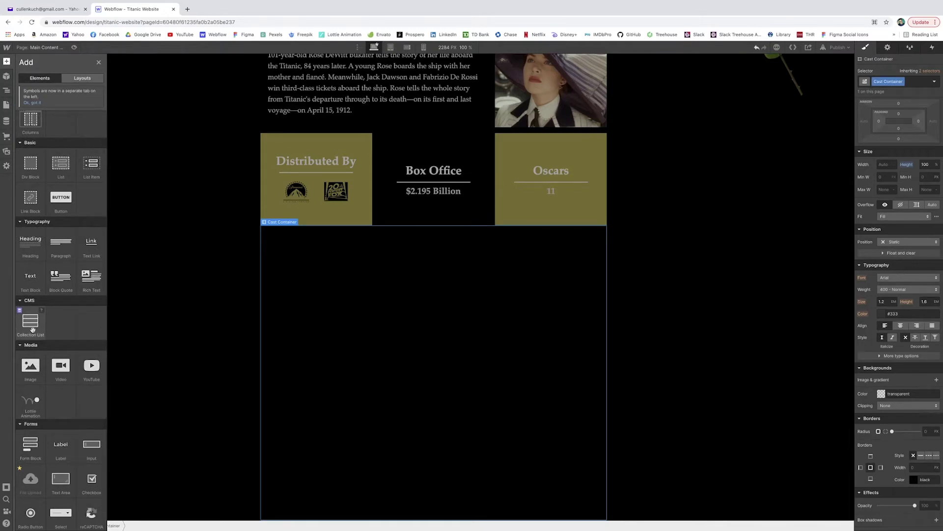
click(32, 330)
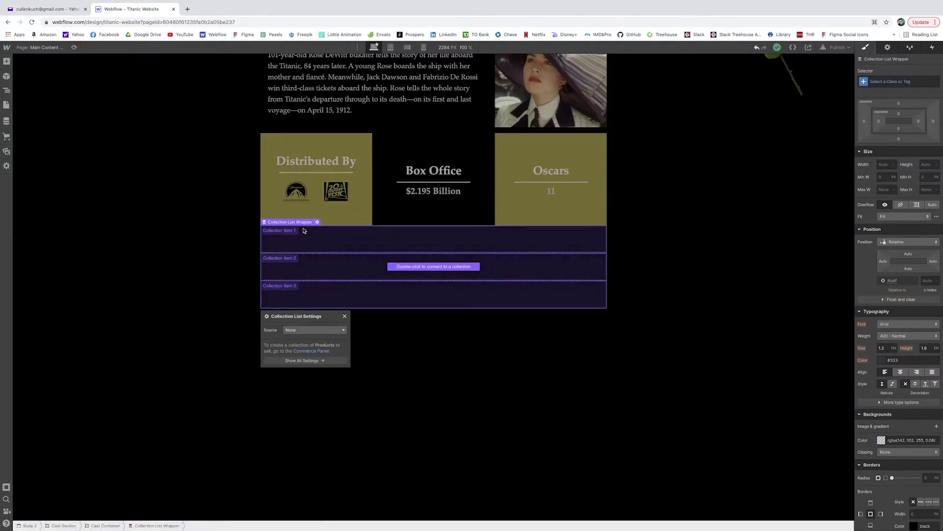
click(324, 336)
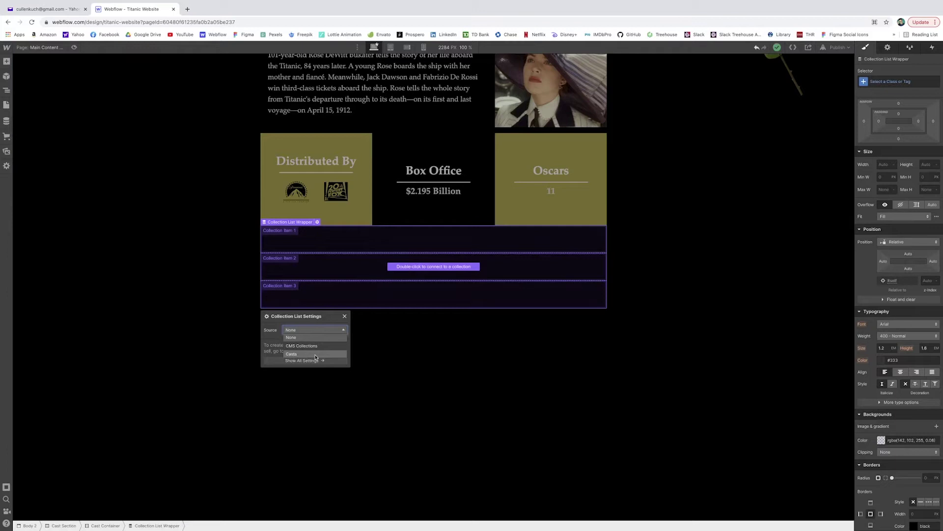
click(316, 355)
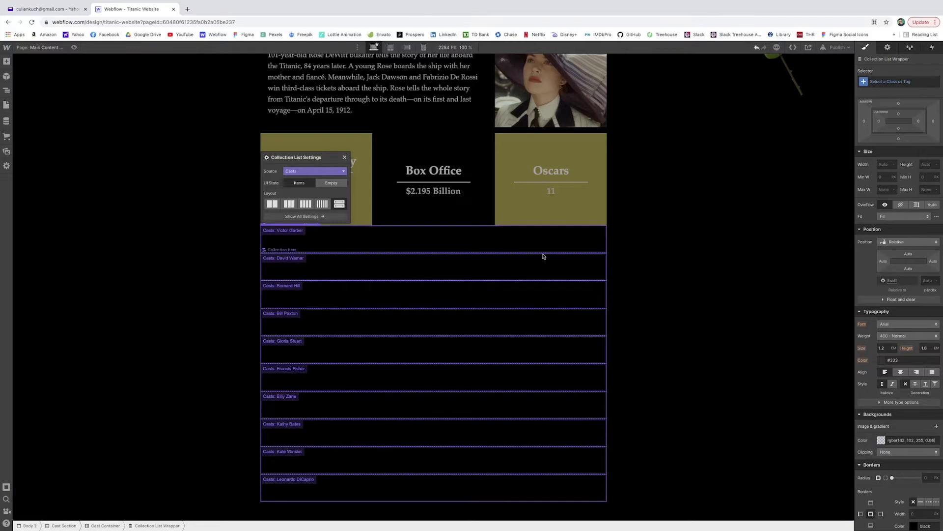
key(Escape)
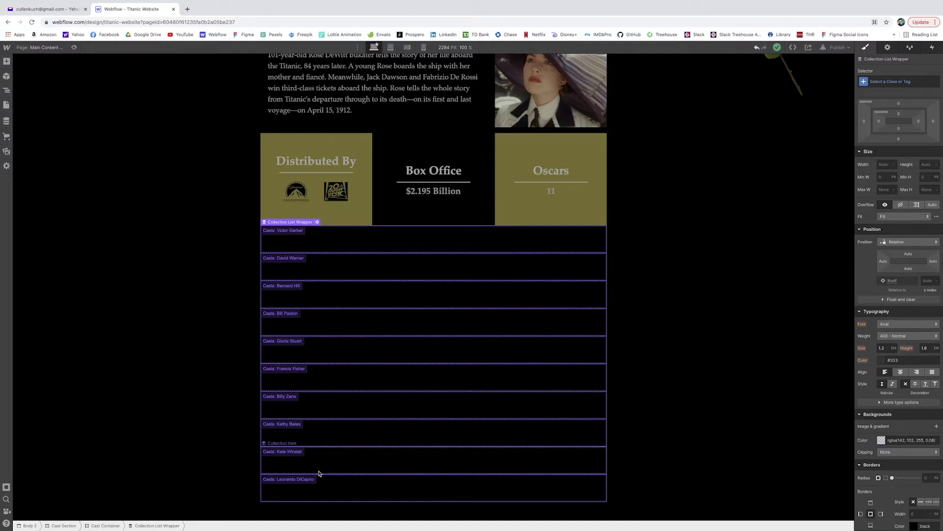
Add a sort order to the collection list by Created On, Oldest to newest, and save it.
click(888, 48)
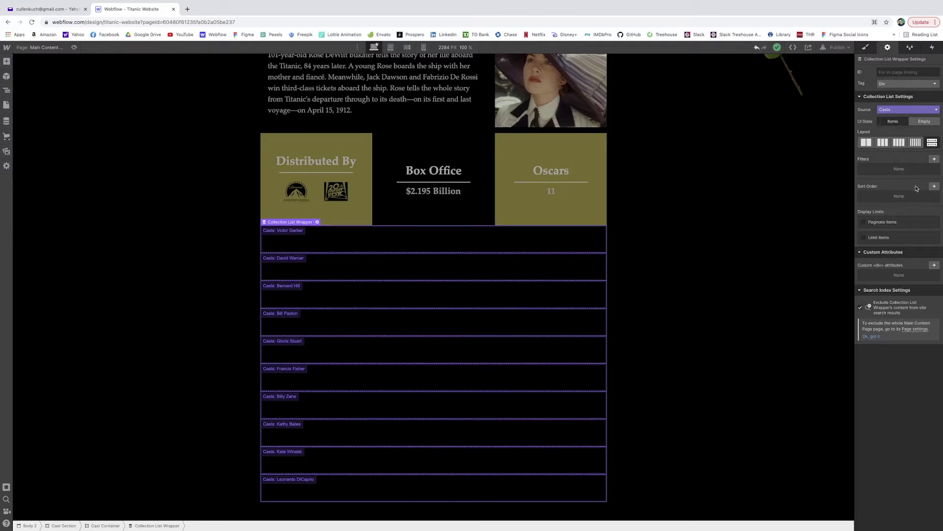
click(934, 185)
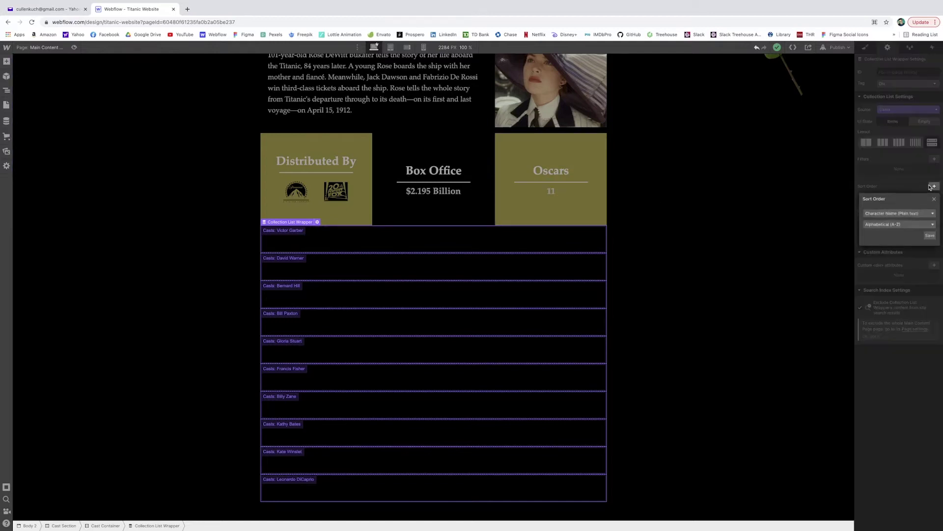
click(924, 216)
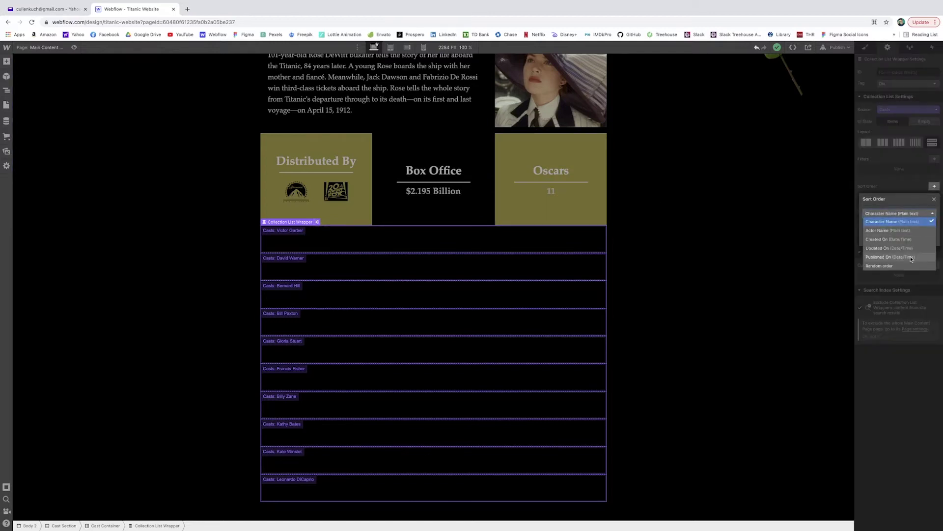
click(908, 239)
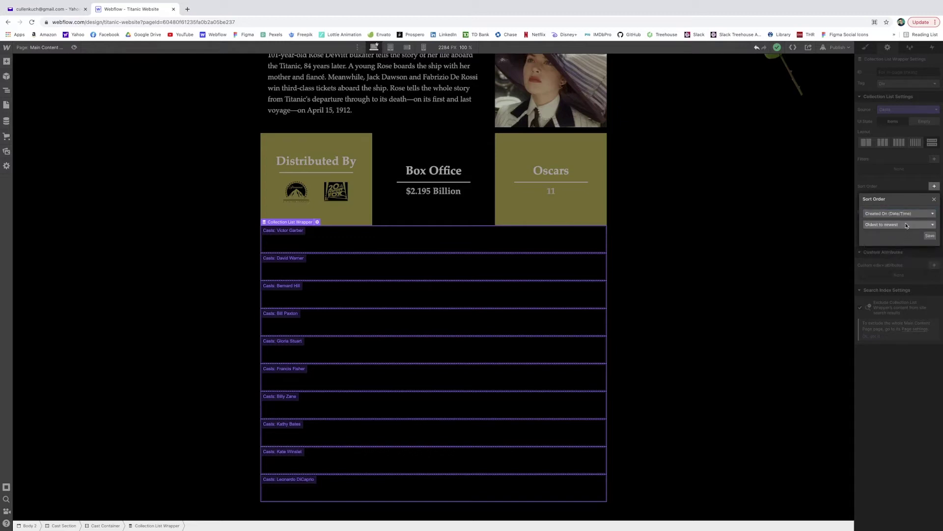
click(930, 235)
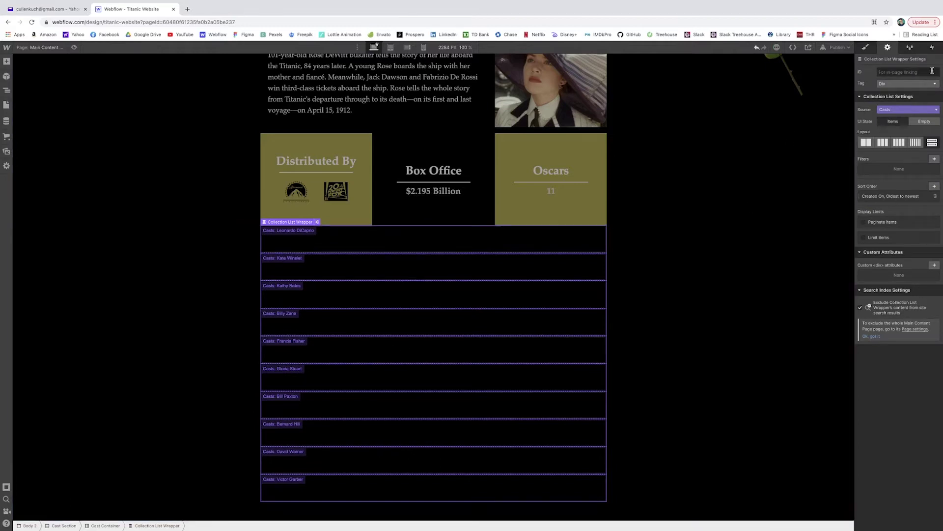
Set the display of the Collection List inside the Collection List Wrapper to a grid.
click(865, 47)
click(6, 91)
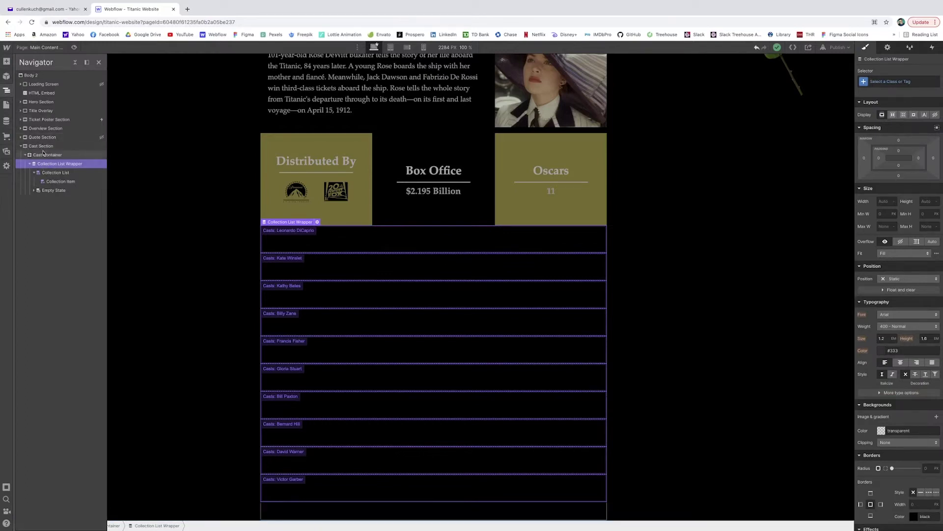
click(69, 173)
click(70, 181)
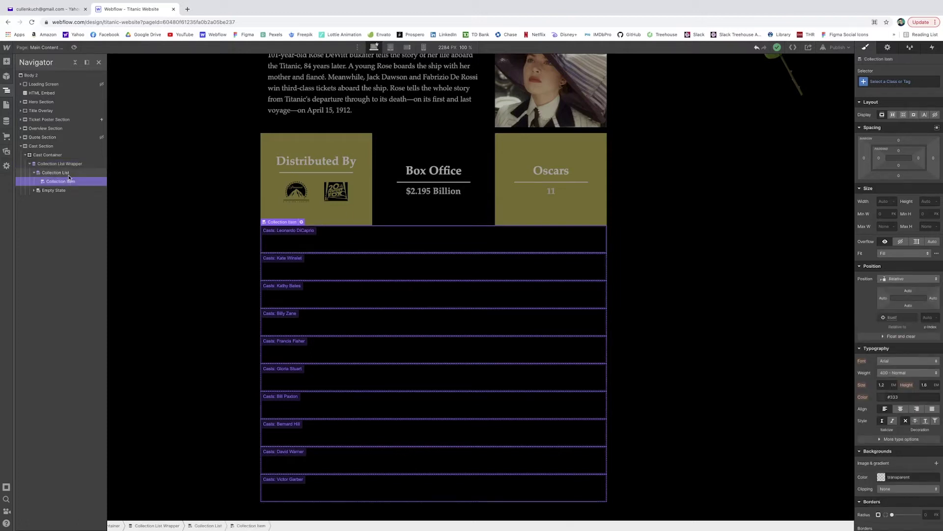
click(69, 175)
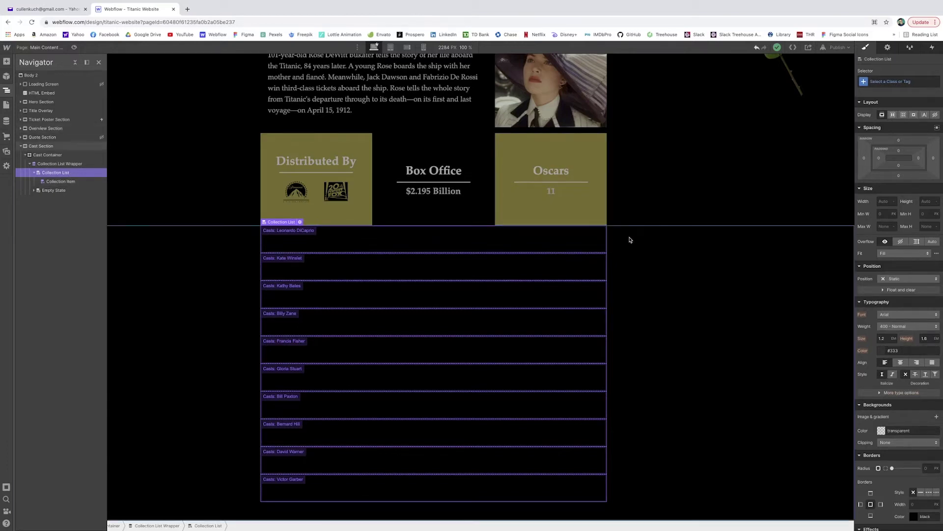
click(904, 114)
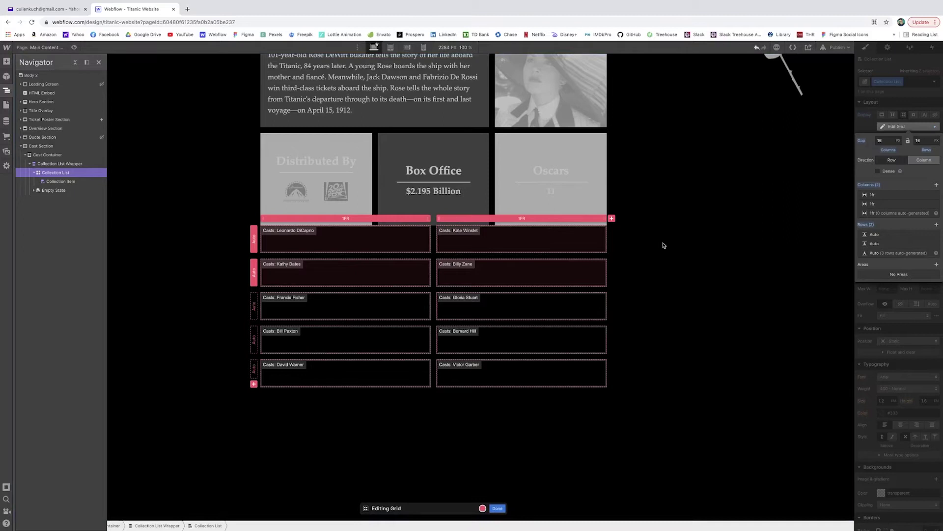
click(612, 218)
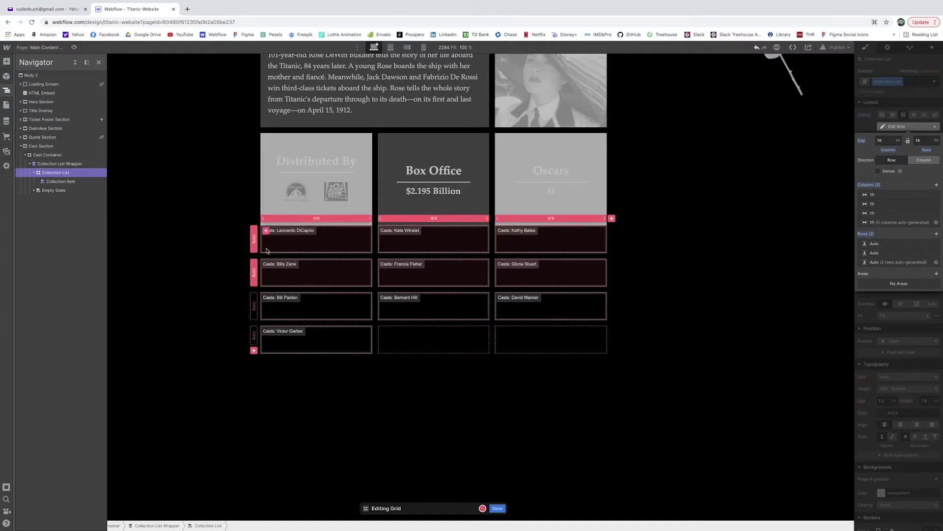
click(521, 219)
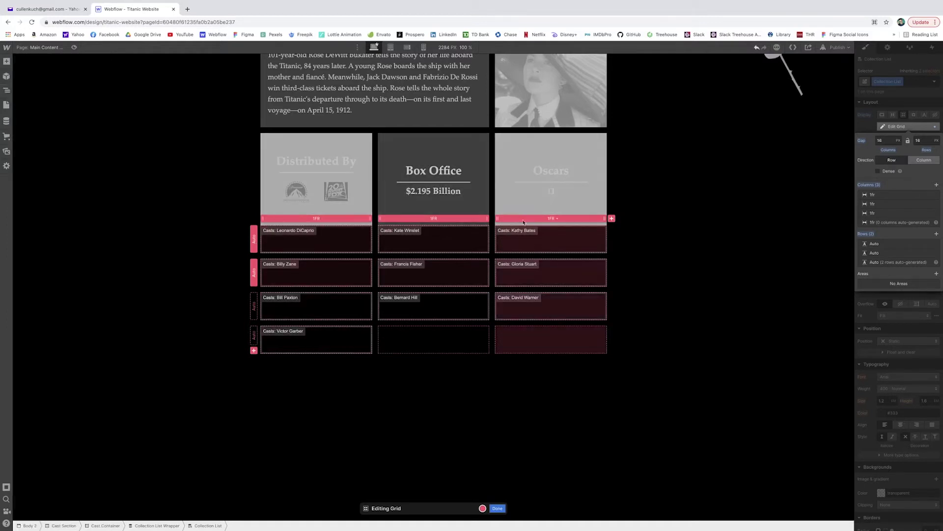
key(Delete)
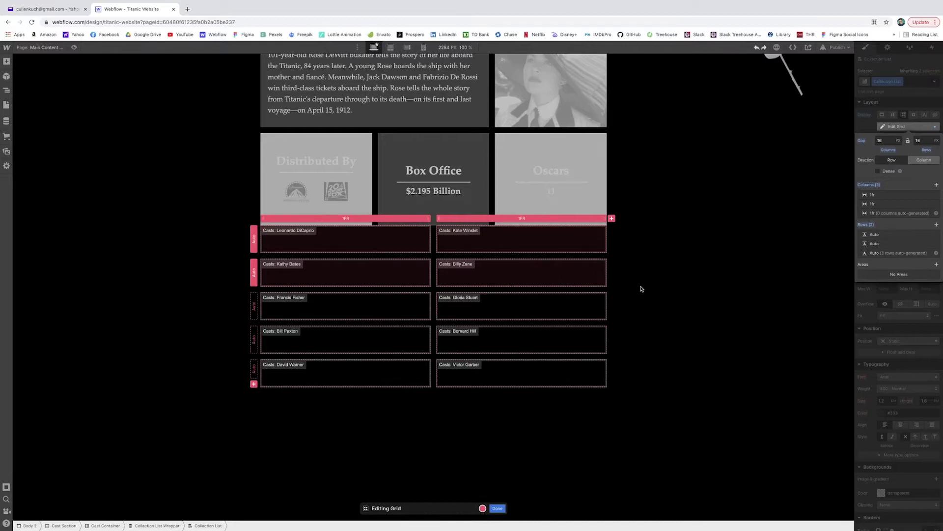
Finish editing the grid and add a div block with the class Cast Member Div inside the collection item.
key(Escape)
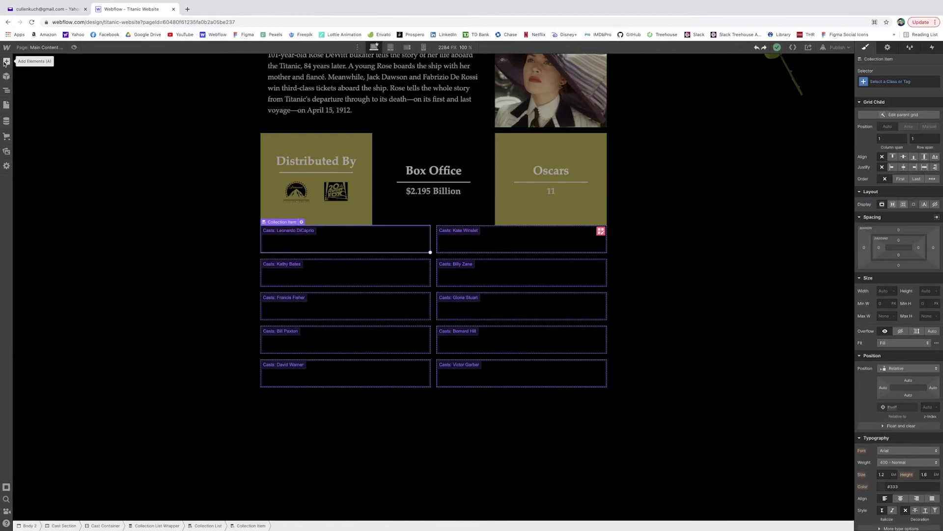
click(6, 62)
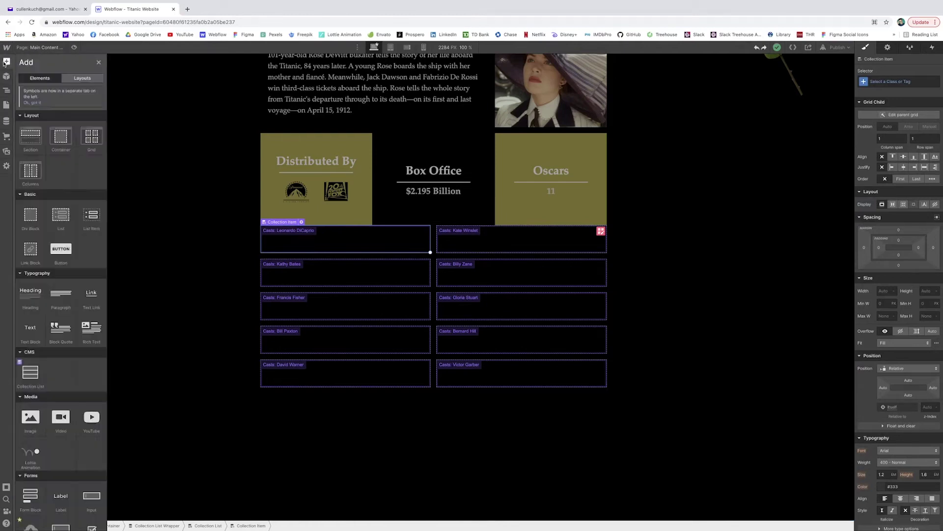
click(27, 221)
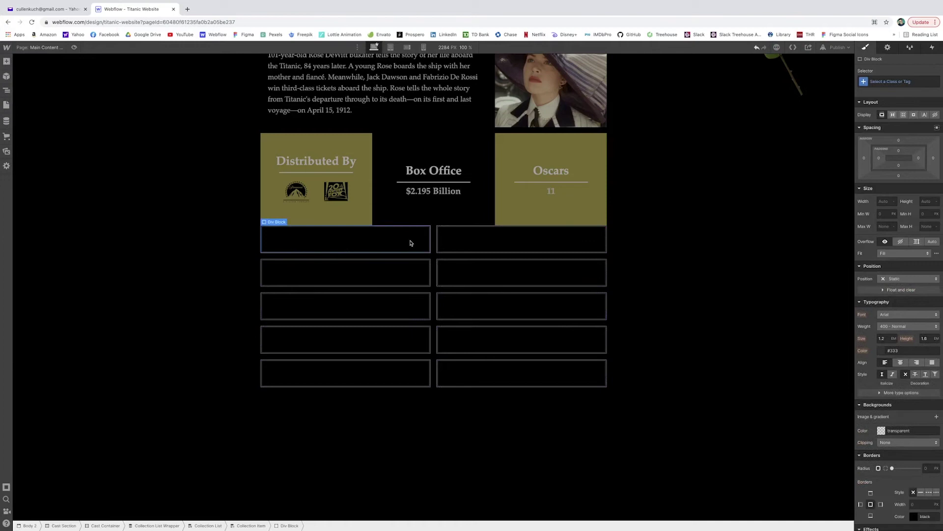
click(893, 83)
text(Ca)
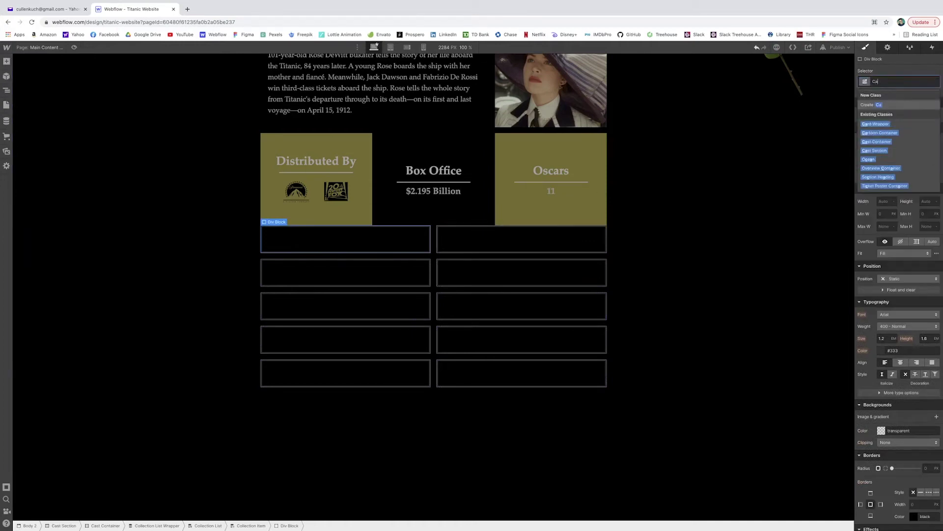
text(st Mem)
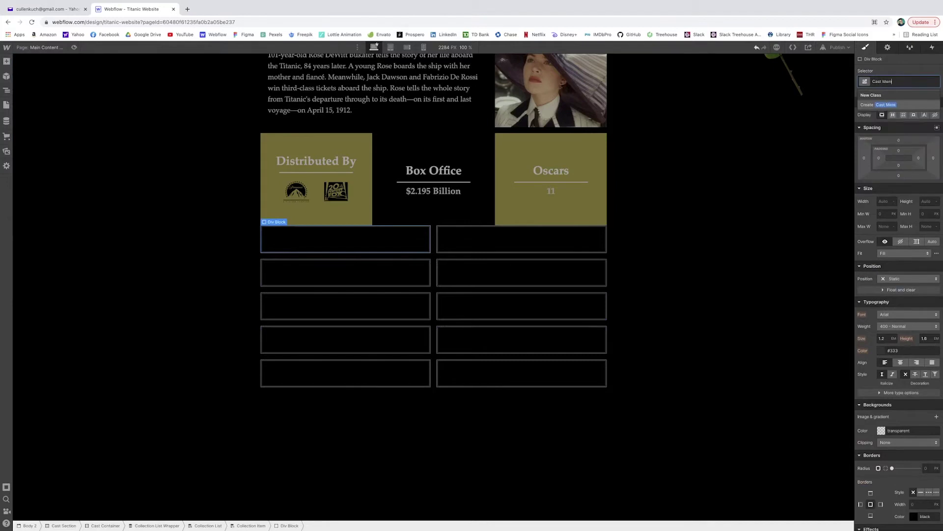
text(ber Div)
key(Return)
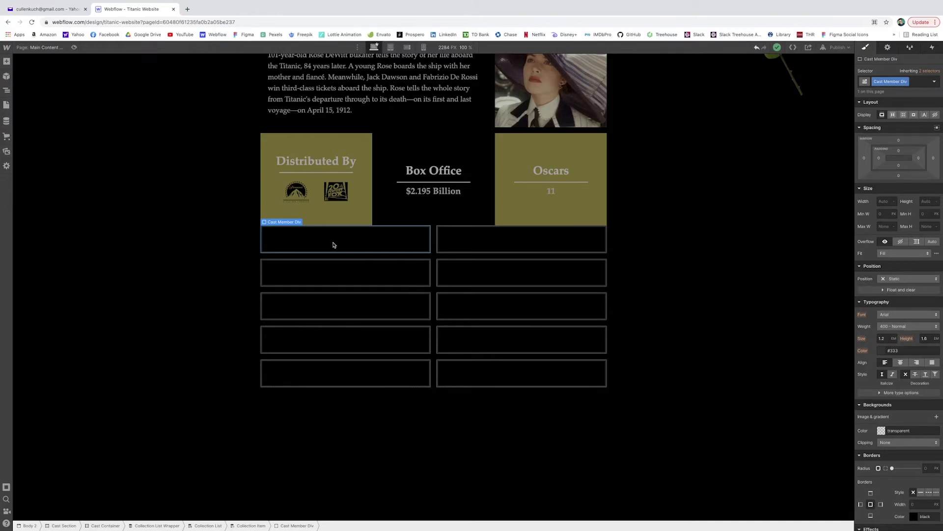
Add a div block inside the Cast Member Div and give it the class Photos Div.
click(10, 62)
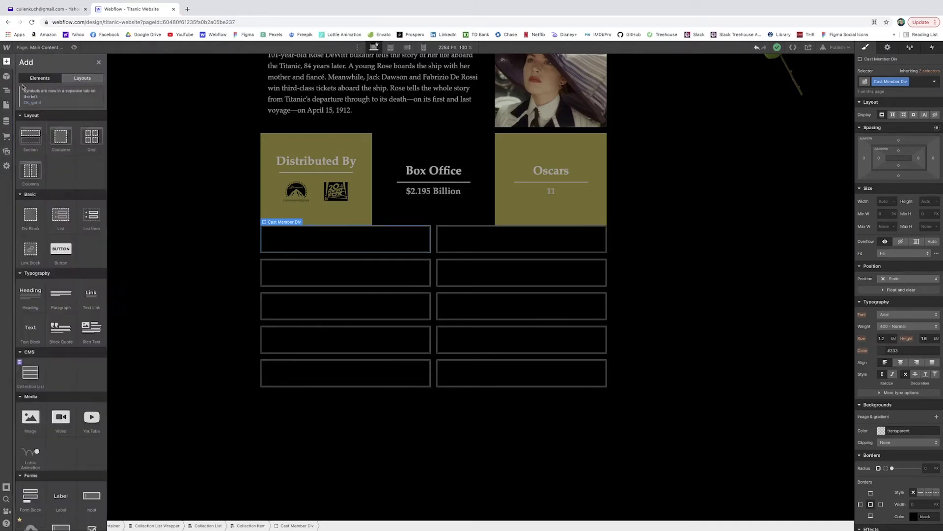
drag(31, 216, 426, 238)
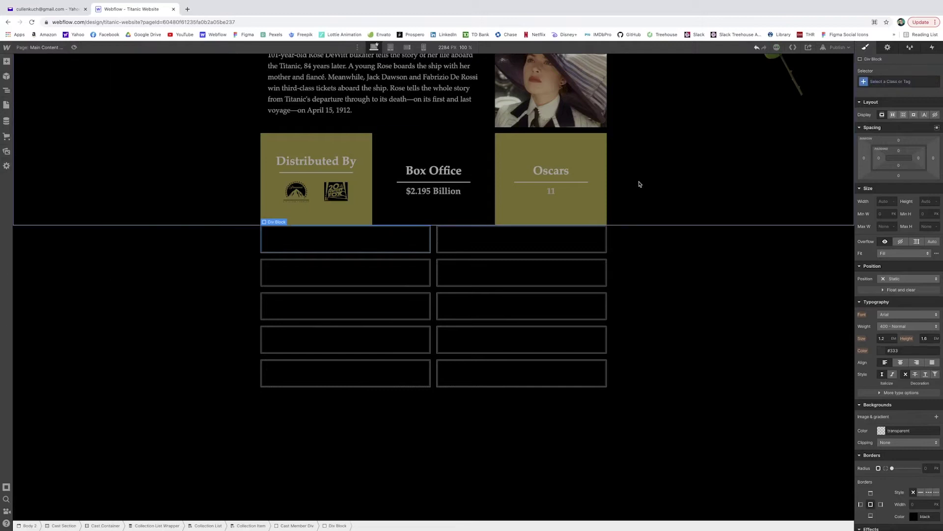
click(892, 82)
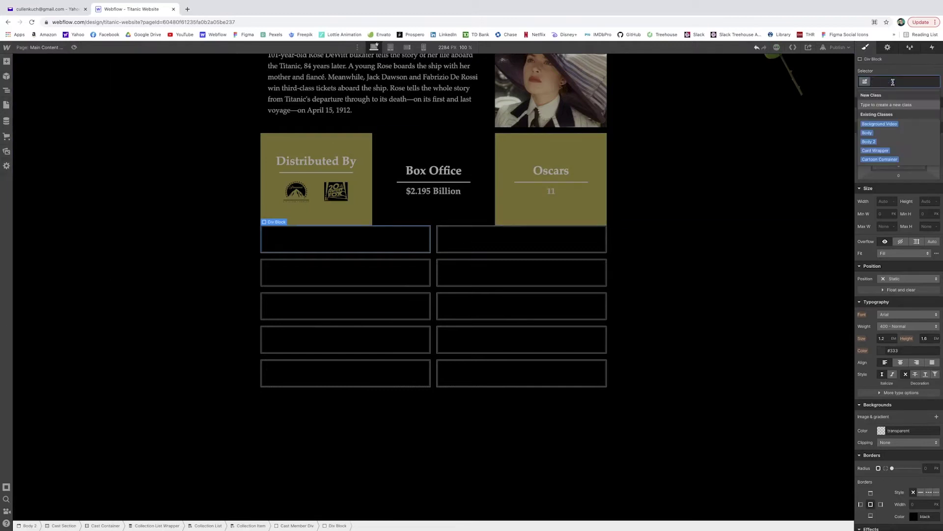
text(Photos Div)
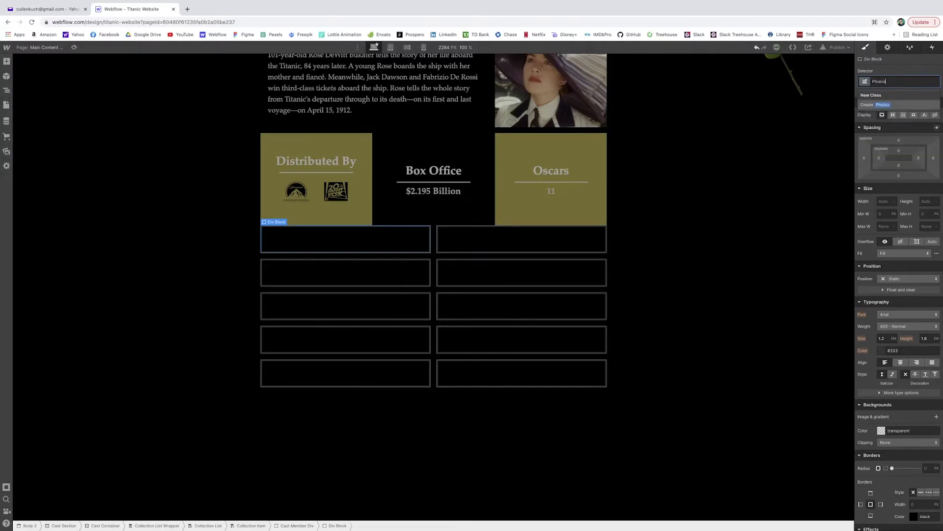
key(Return)
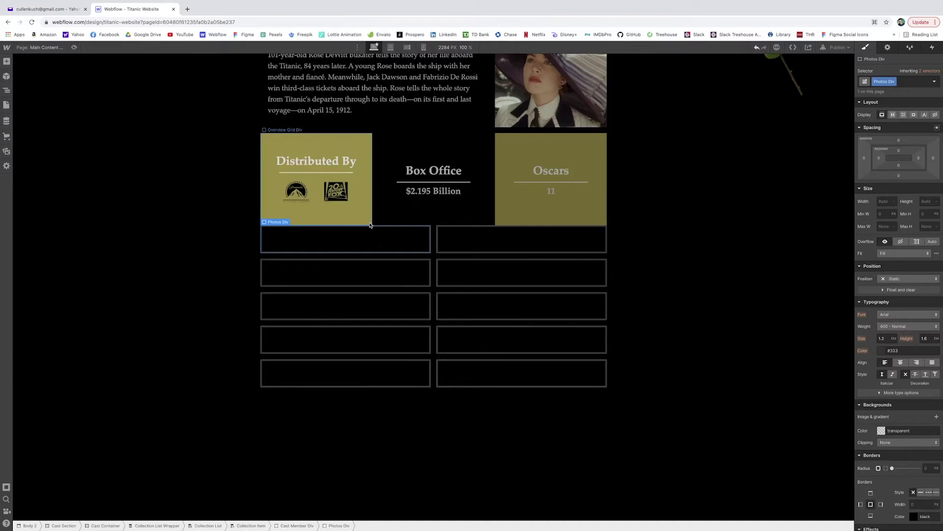
Add a div block inside the Photos Div and give it the class Actor Image.
click(7, 90)
click(35, 181)
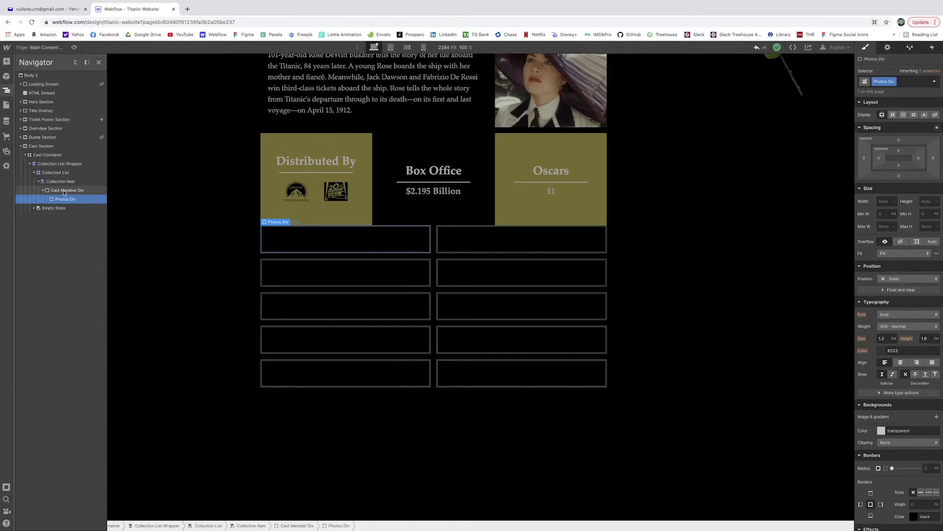
click(70, 193)
click(73, 200)
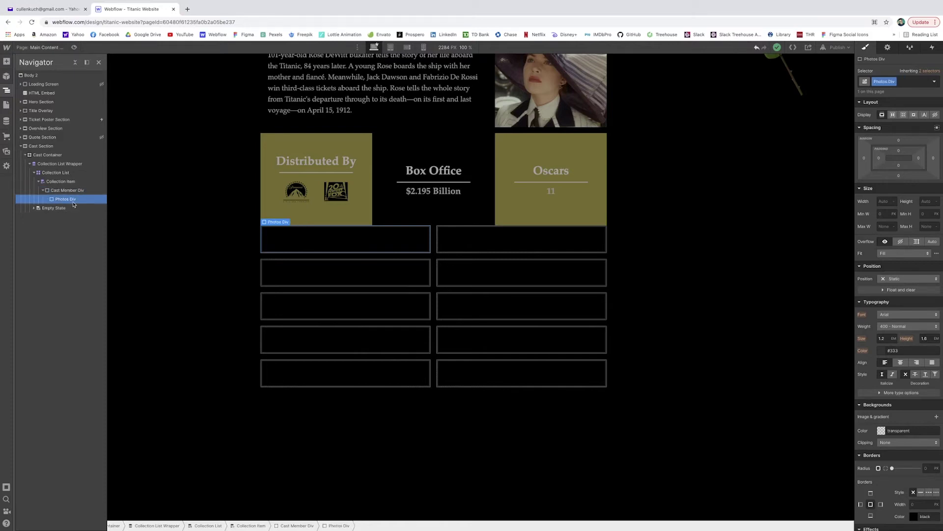
click(6, 61)
drag(30, 216, 410, 270)
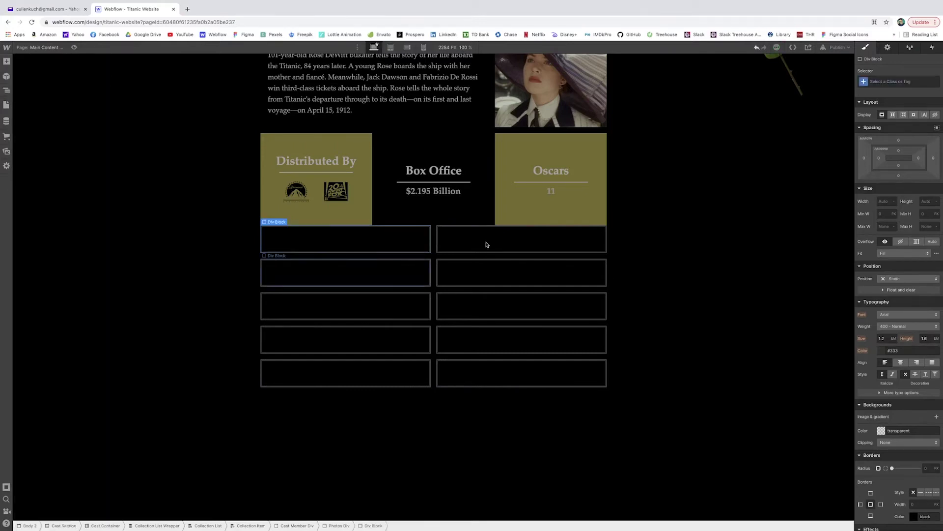
click(899, 81)
text(Actor Image)
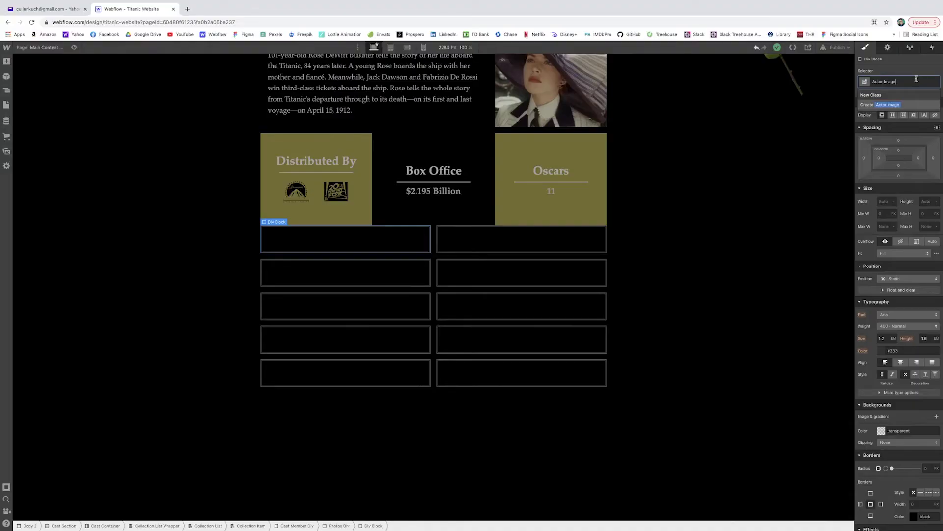
key(Return)
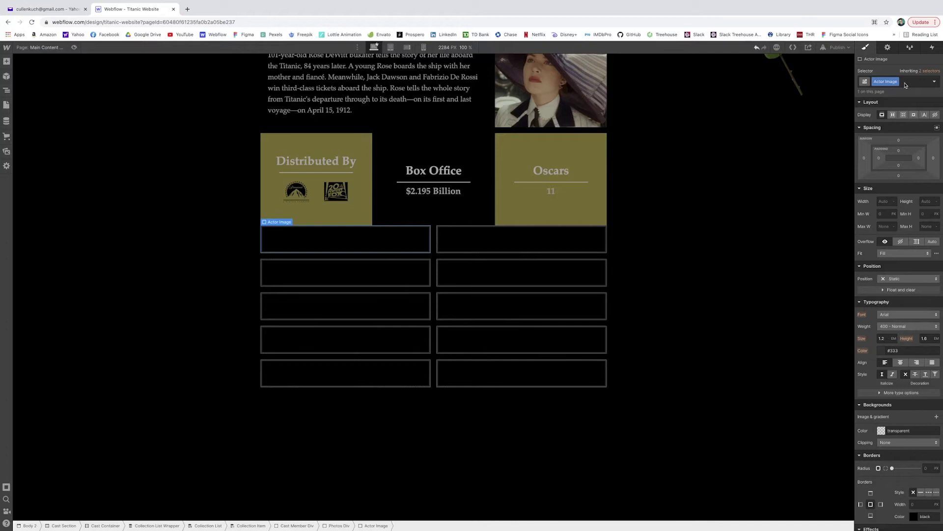
Add a second div block inside the Photos Div and give it the class Character Image Div.
click(6, 90)
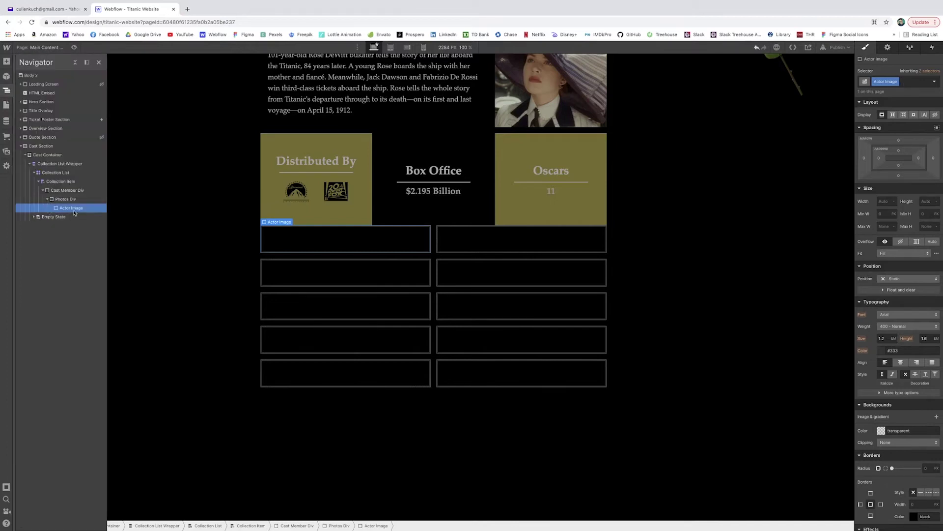
click(74, 200)
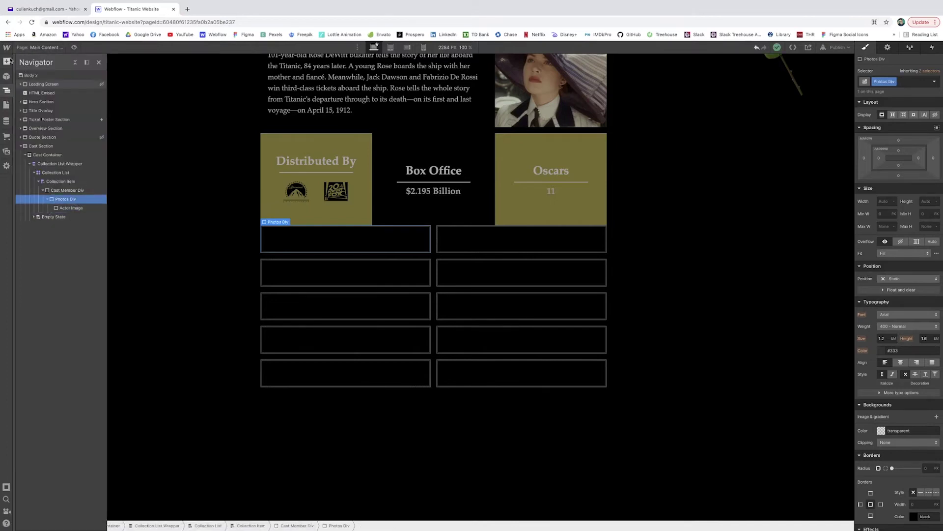
key(a)
click(31, 215)
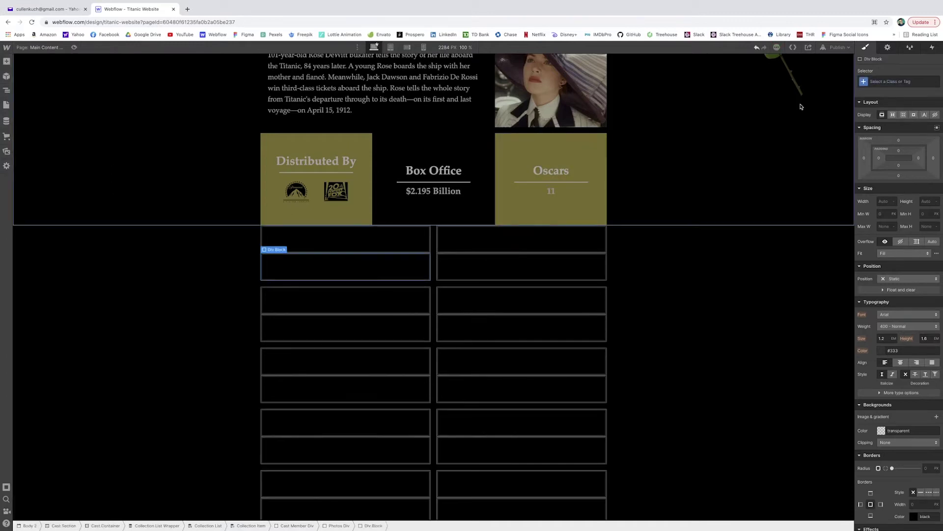
click(899, 81)
text(character Image)
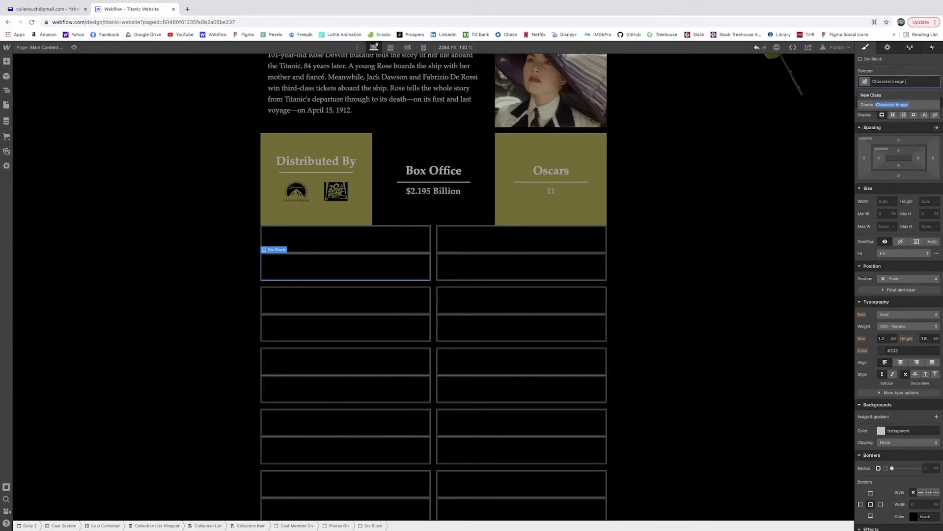
key(Return)
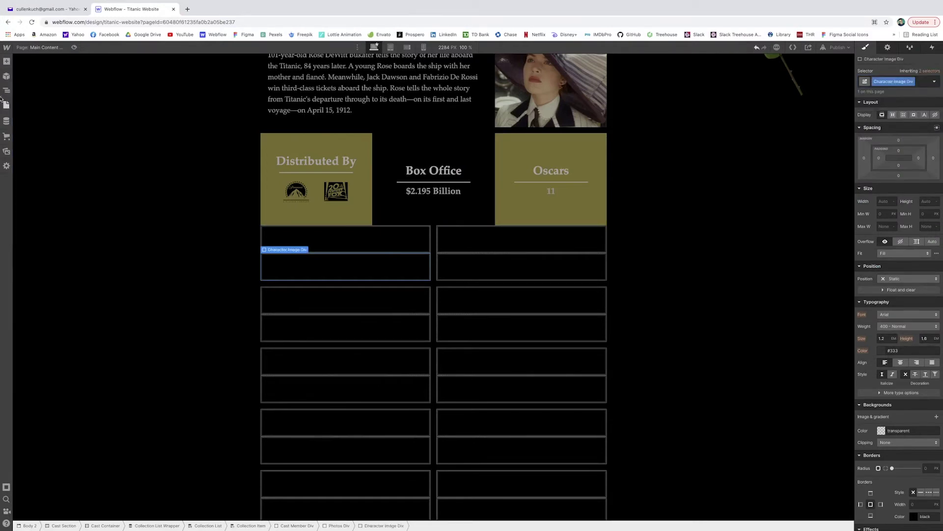
Set the Photos Div's width to 250 px and its height to 370 px.
click(6, 90)
click(66, 198)
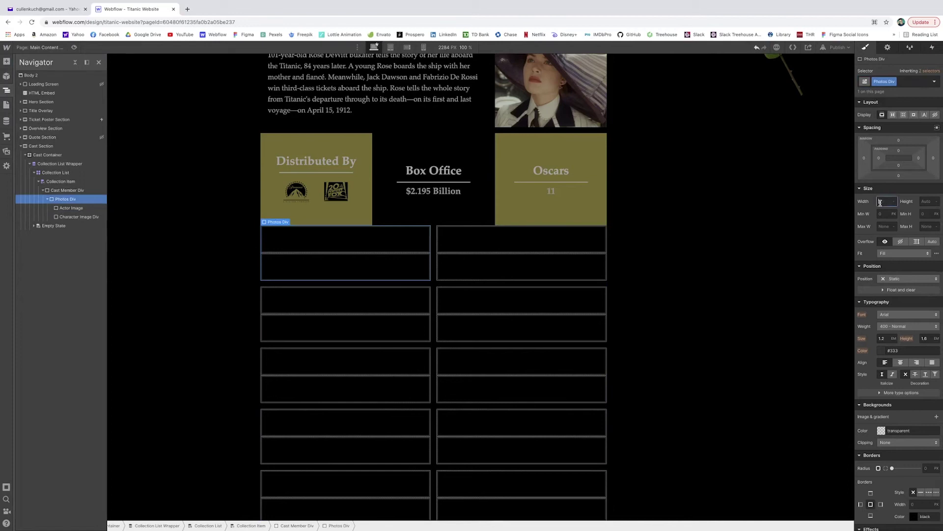
click(884, 201)
text(250)
key(Tab)
text(370)
Make the Cast Member Div a vertical flexbox with its contents aligned and justified to the center.
click(407, 280)
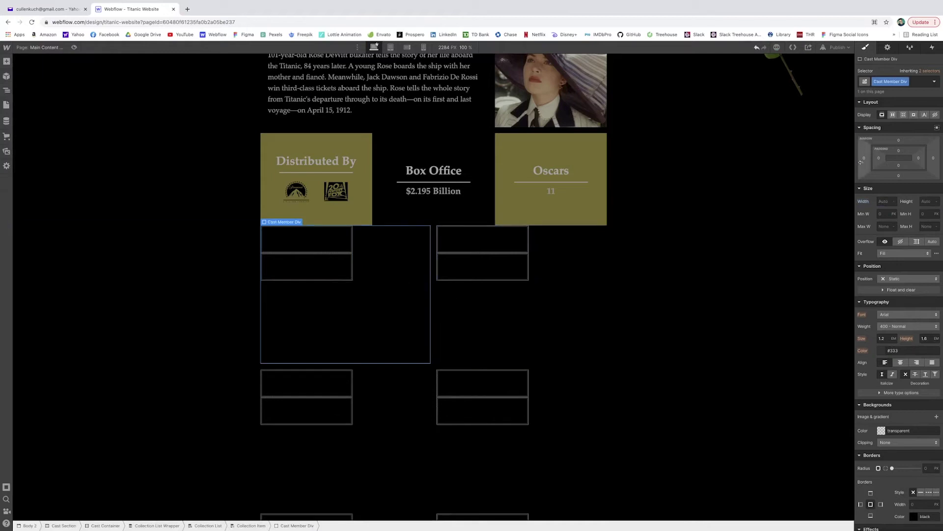
click(893, 115)
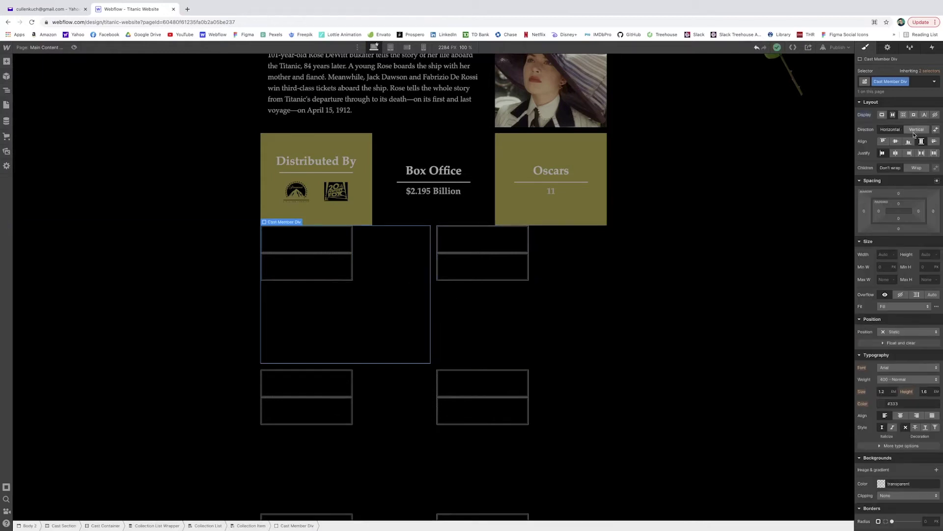
click(896, 153)
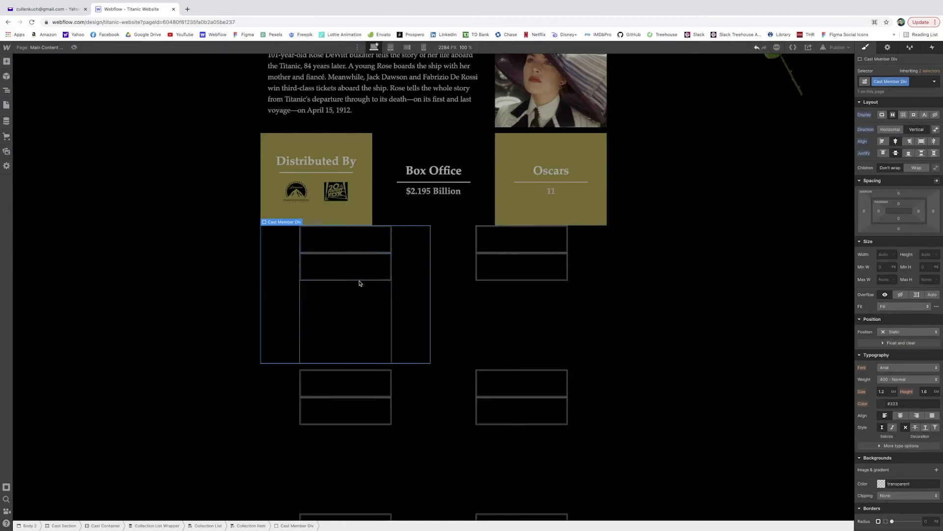
Have the Actor Image div take its background image from the Casts collection's Actor Image field.
click(348, 243)
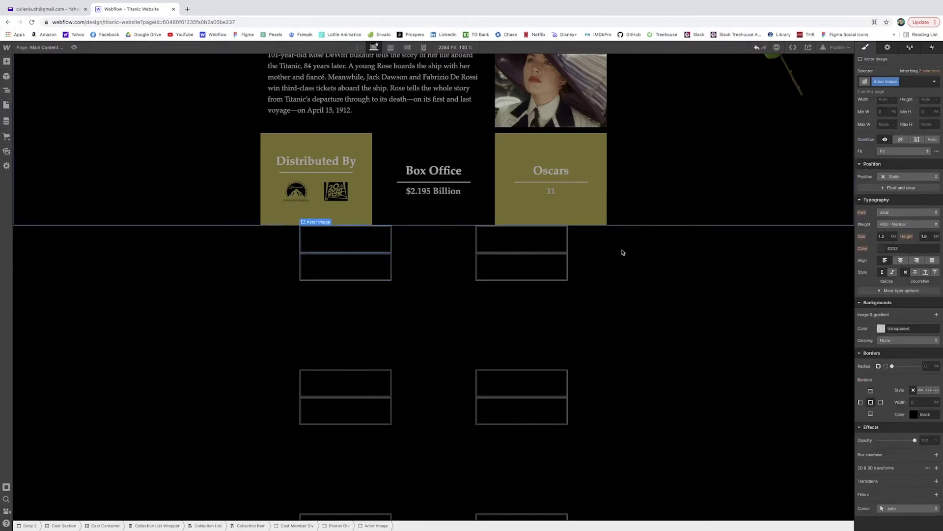
click(889, 49)
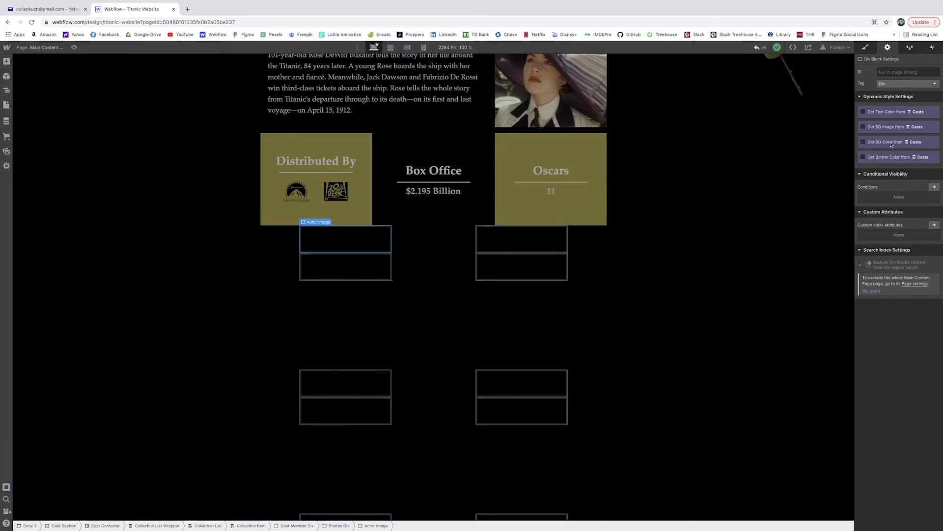
click(864, 127)
click(880, 136)
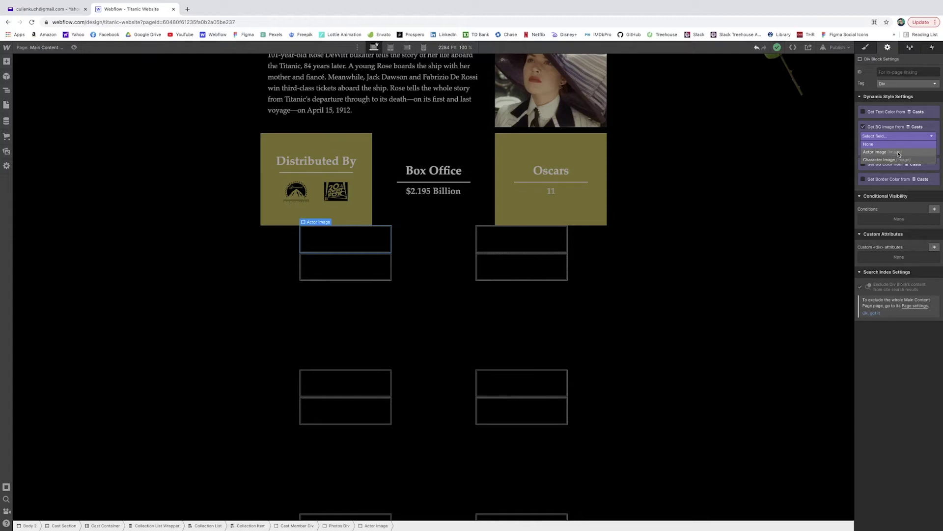
click(900, 152)
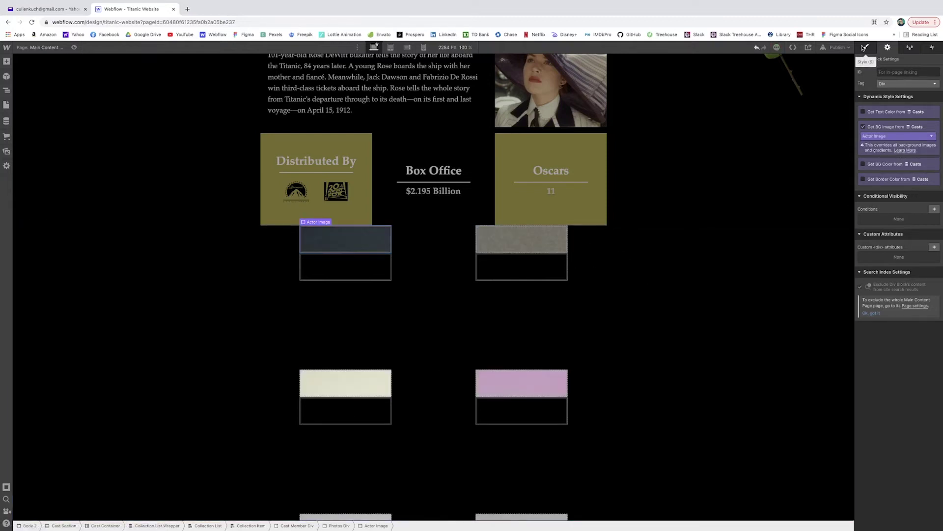
Add a background image style to the Actor Image div with size Cover and a centered position.
click(865, 48)
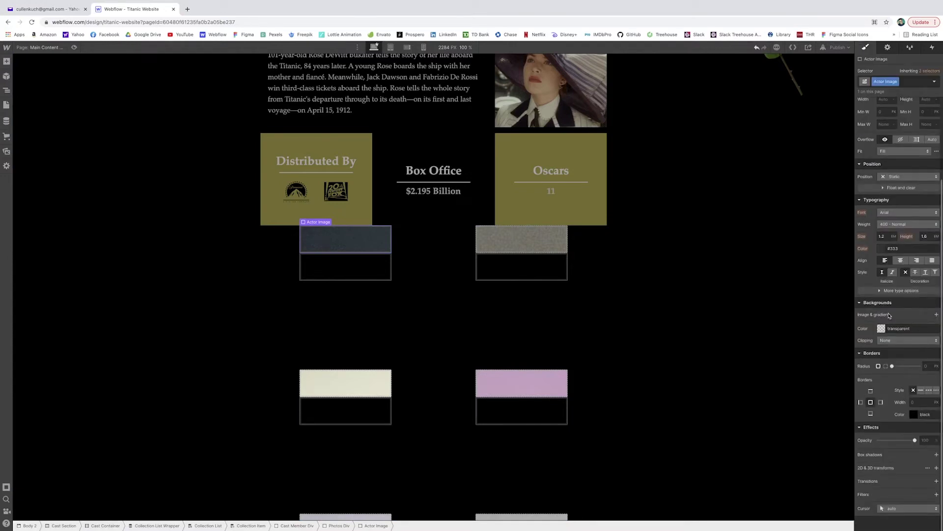
click(937, 315)
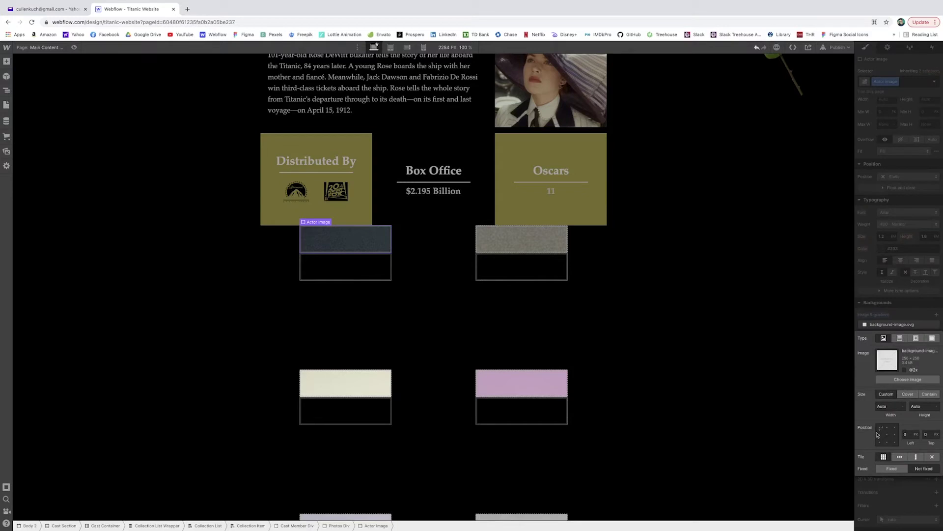
click(908, 395)
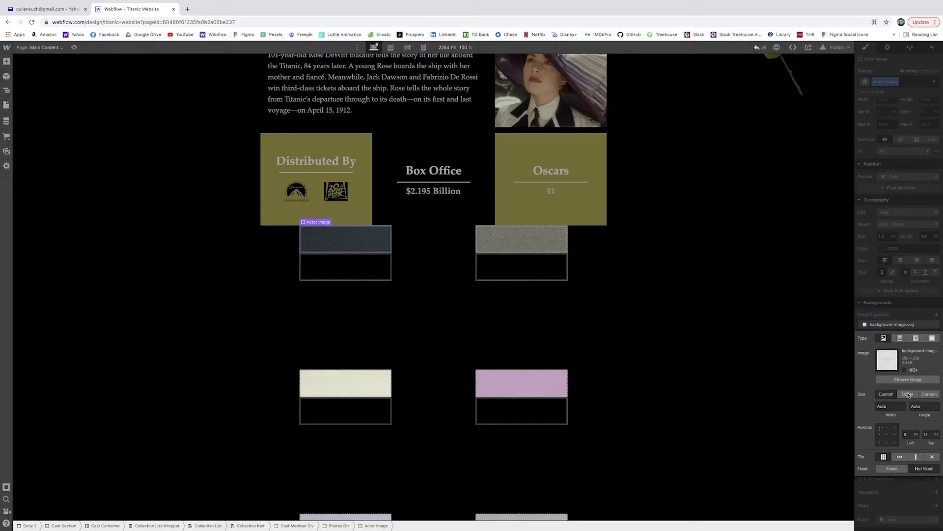
click(887, 434)
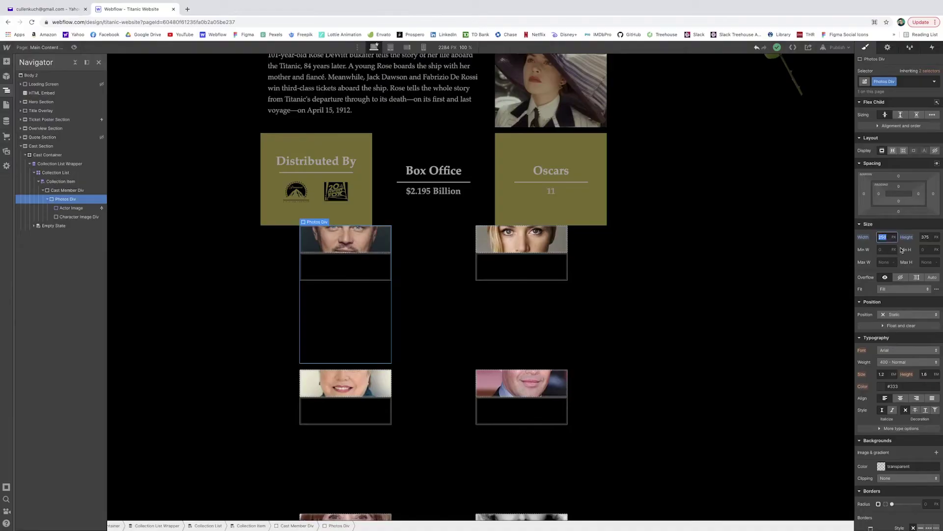
Reset the Photos Div's width and height to Auto.
key(BackSpace)
click(925, 240)
text(auto)
key(Return)
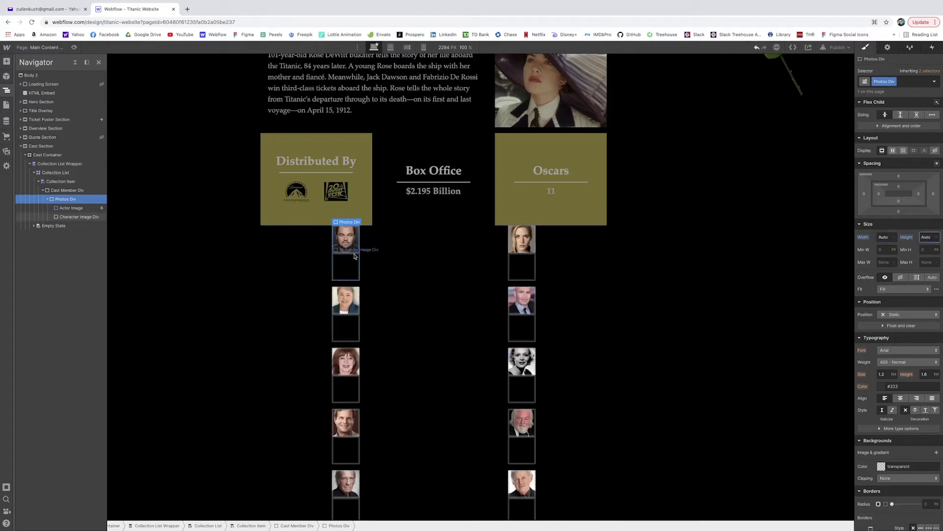
Set the Actor Image div's width to 250 px and its height to 375 px.
click(346, 239)
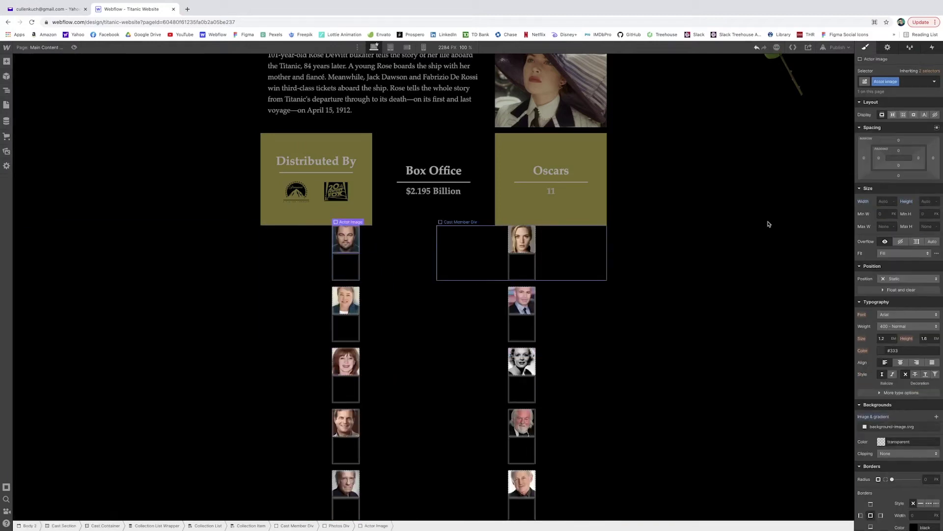
click(885, 200)
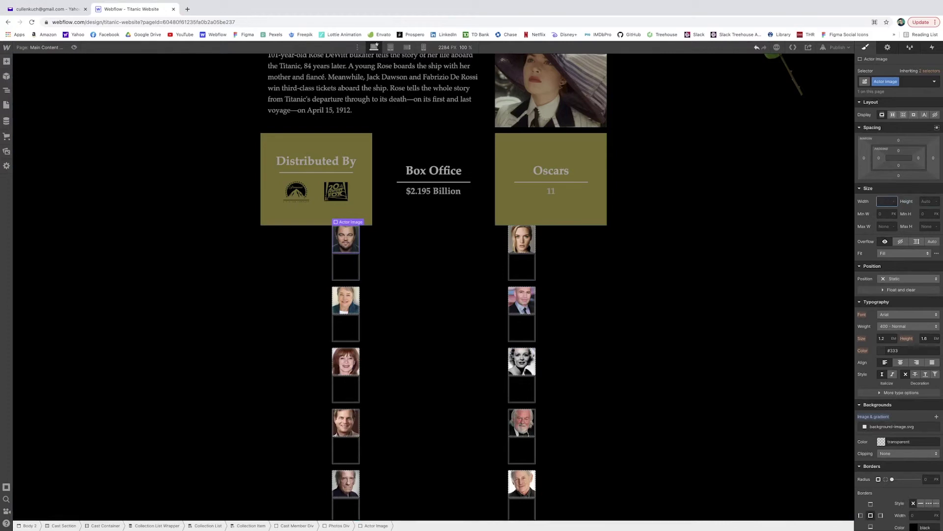
key(Tab)
text(37)
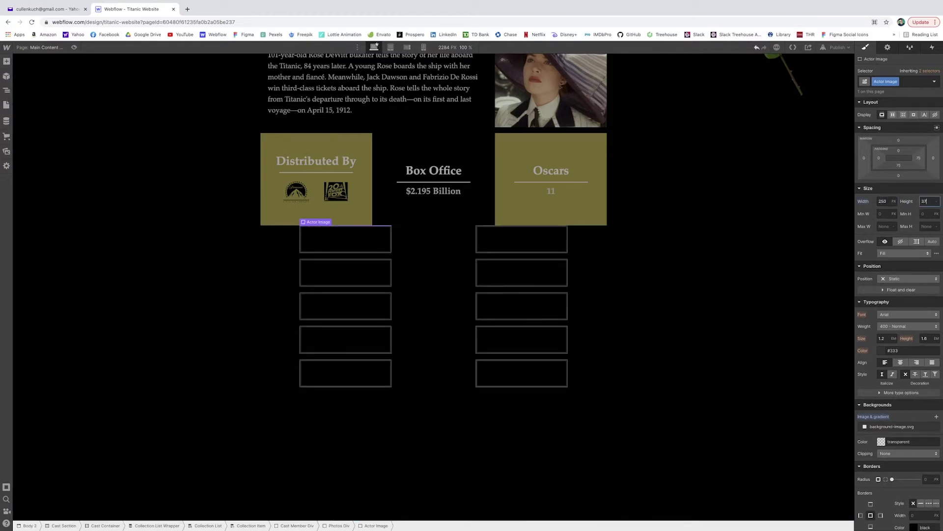
text(5)
Have the Character Image Div take its background image from the Casts collection's Character Image field.
click(345, 377)
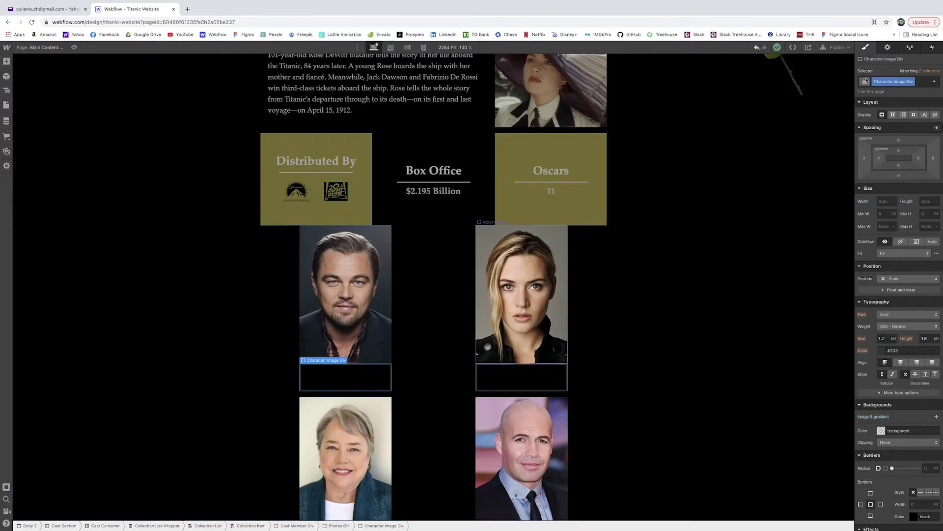
click(887, 47)
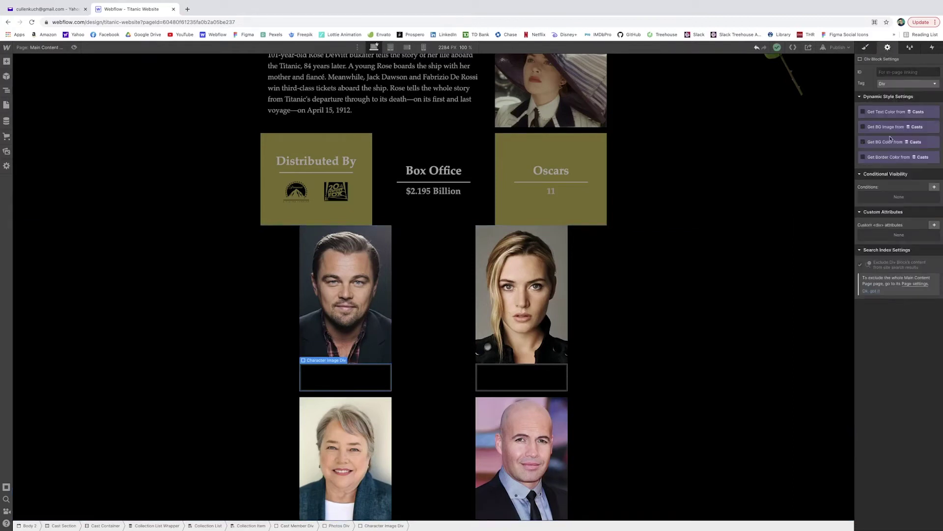
click(863, 127)
click(884, 136)
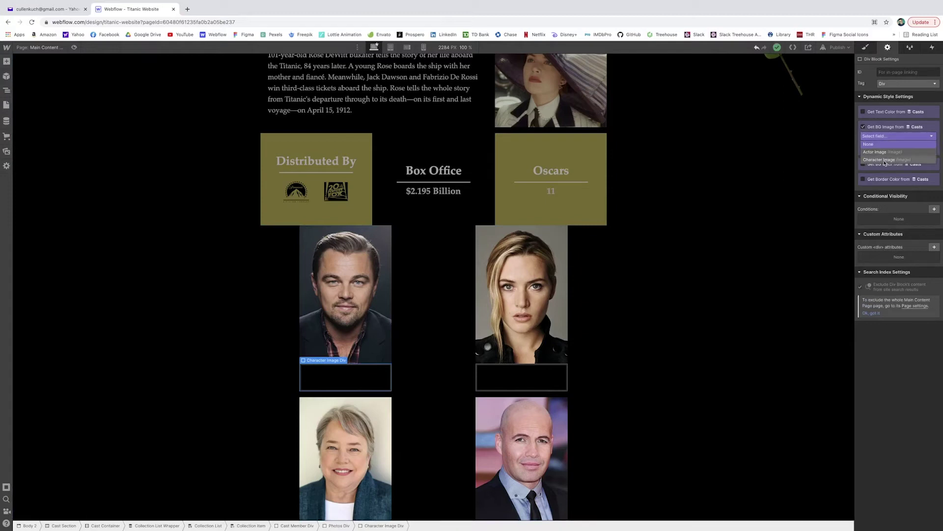
click(886, 160)
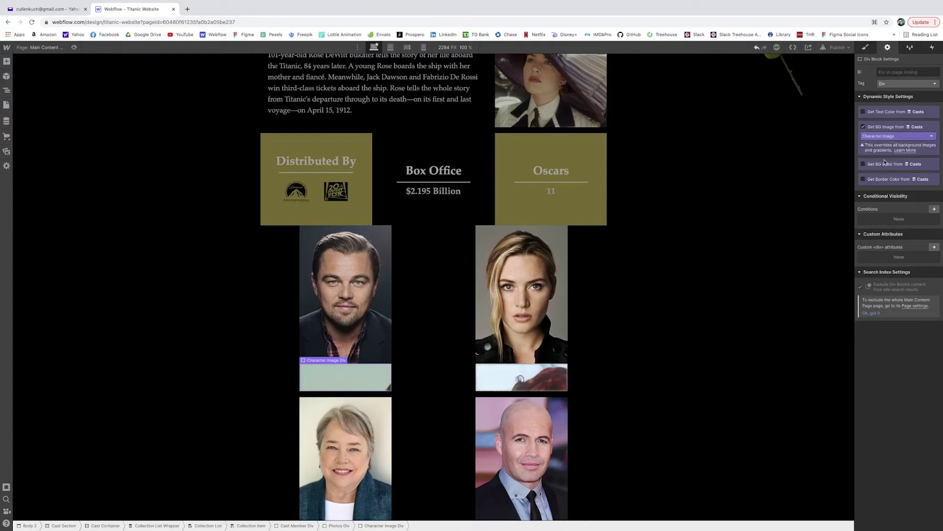
Add a background image style to the Character Image Div with size Cover and a centered position.
click(866, 47)
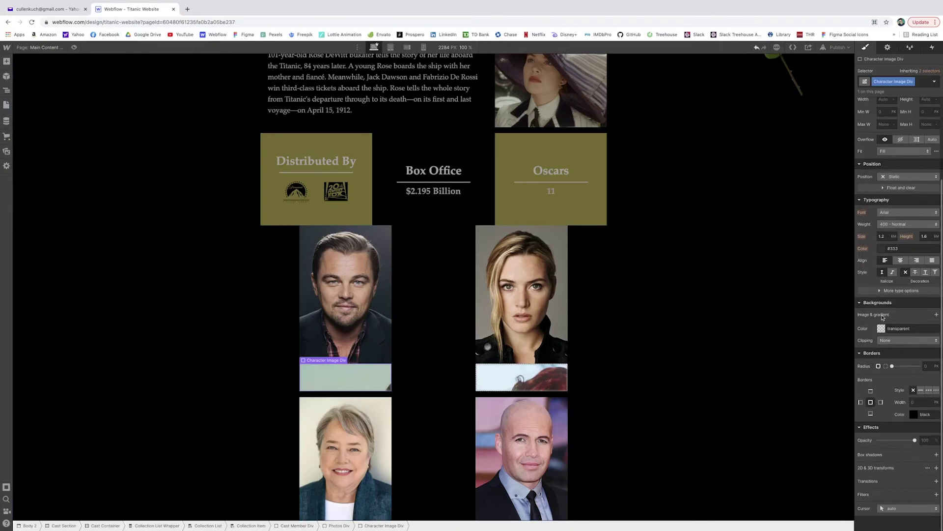
click(937, 315)
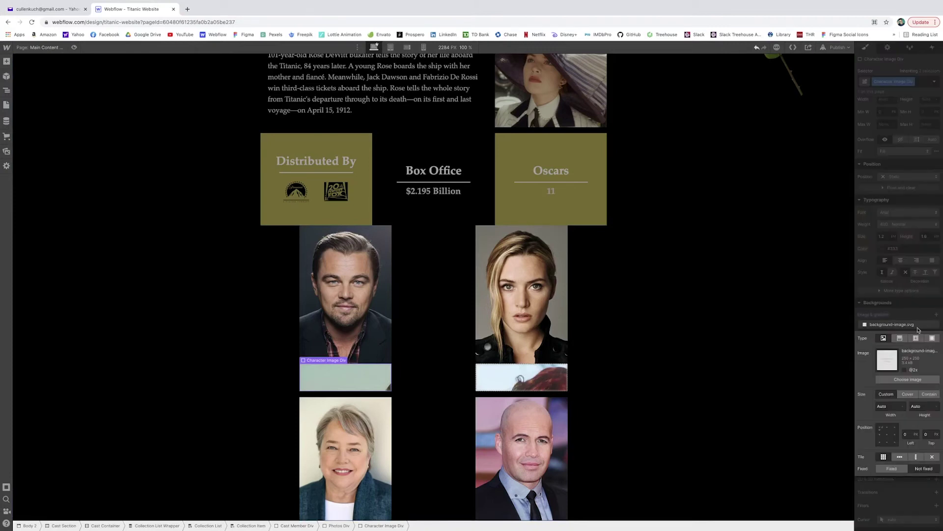
click(908, 394)
click(887, 434)
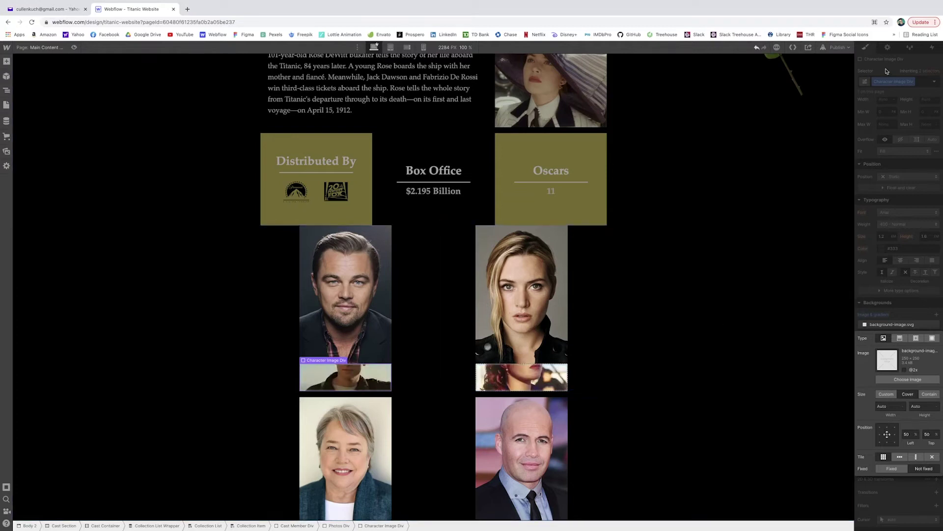
click(867, 49)
Set the Character Image Div's width to 250 px and make its height match the Actor Image div.
scroll(890, 189, up, 3)
click(883, 201)
text(250)
key(Tab)
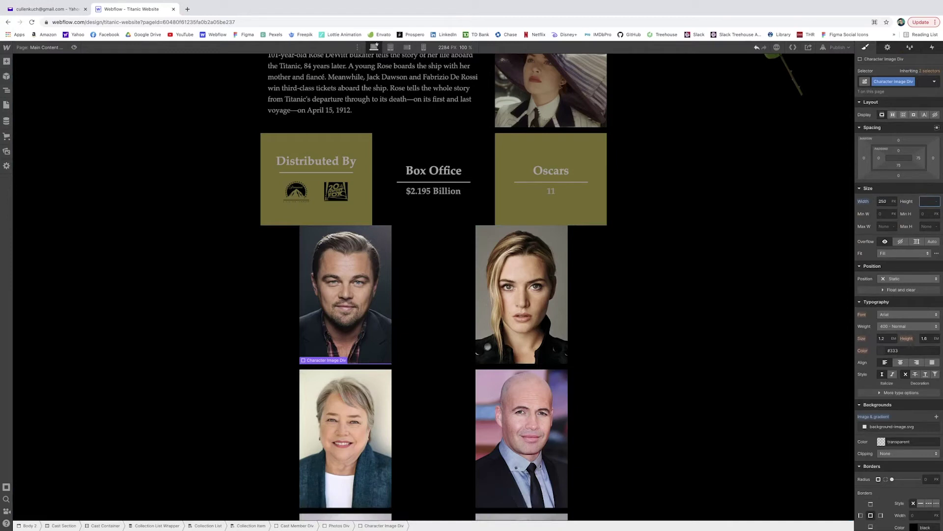
key(Return)
Look through the whole cast grid to check the actor and character images of every cast member.
click(703, 302)
scroll(703, 305, down, 1)
scroll(703, 304, down, 10)
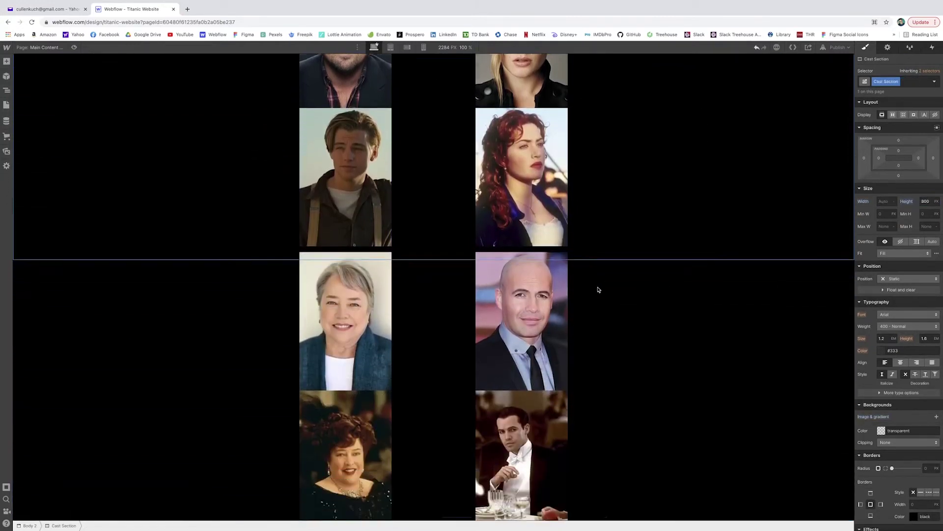
scroll(604, 287, down, 10)
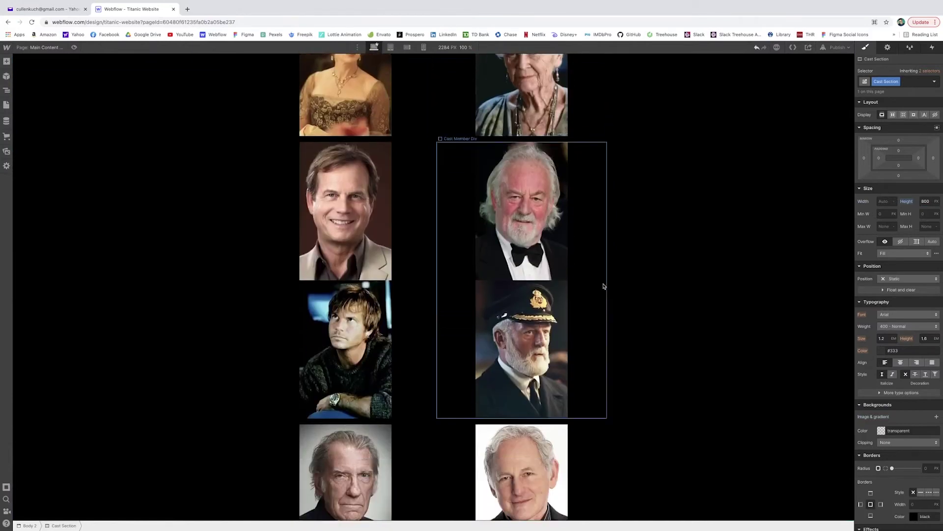
scroll(564, 249, down, 2)
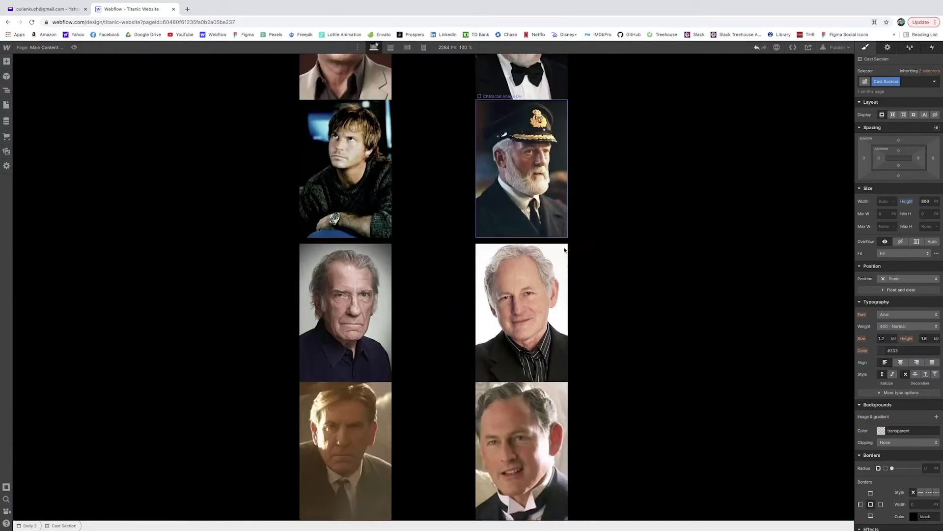
scroll(559, 290, up, 15)
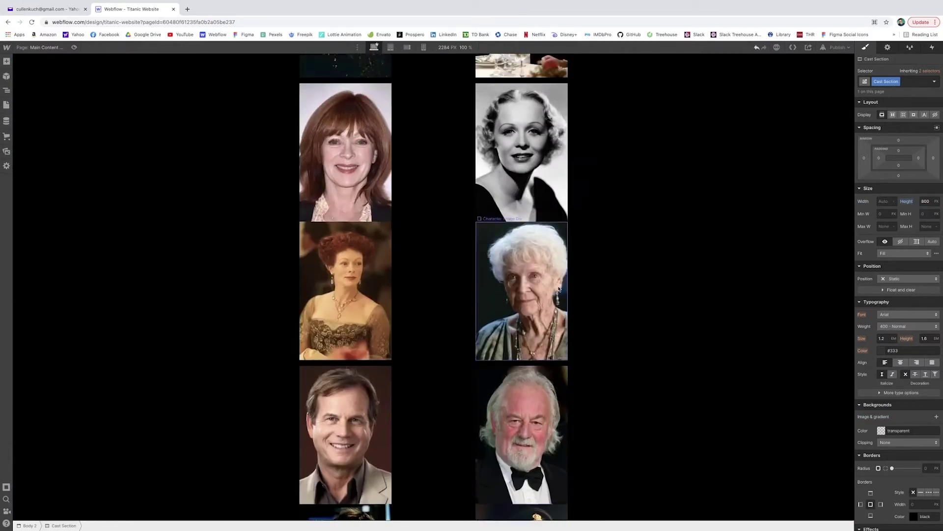
scroll(323, 208, up, 1)
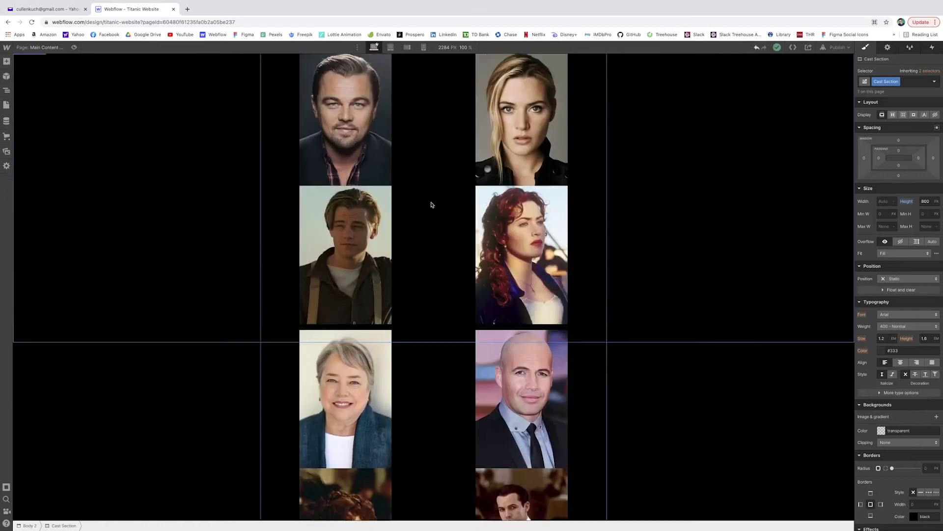
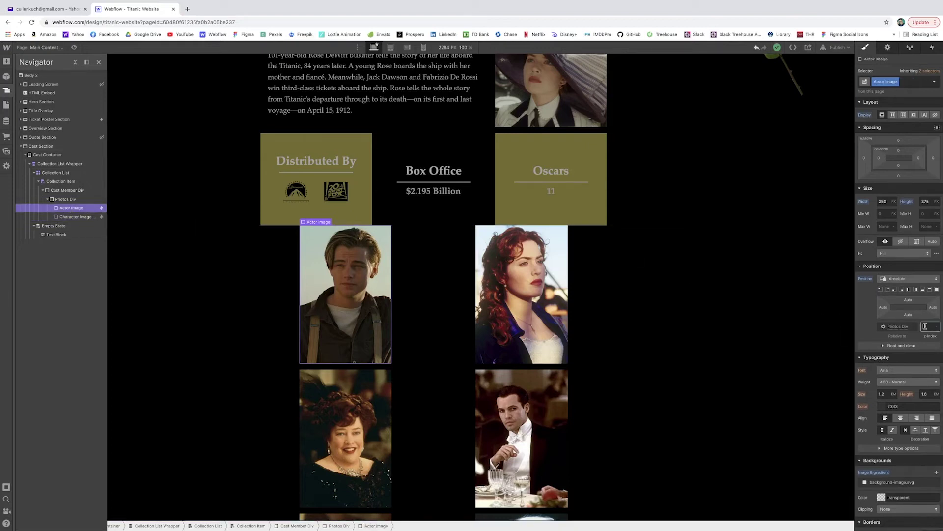
Set the absolutely positioned Actor Image div's z-index to 1 and check the stacking across the cast grid.
key(Return)
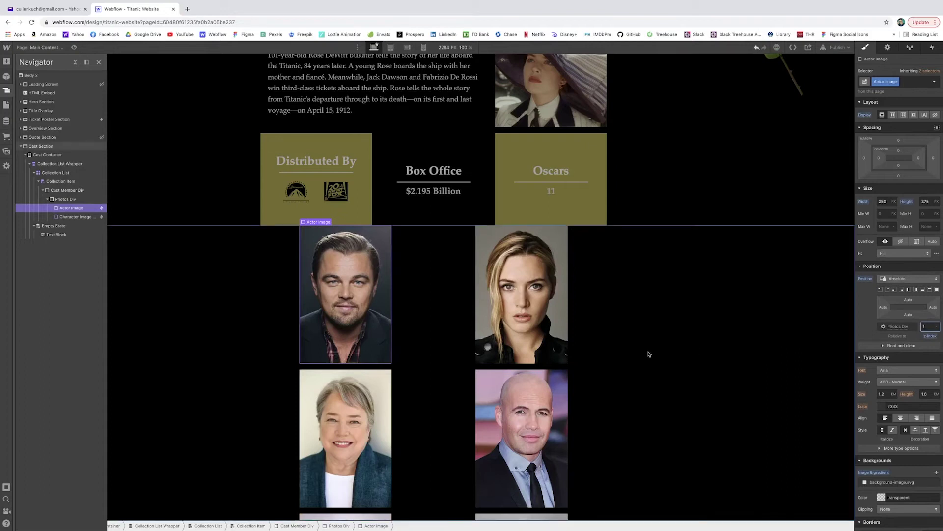
scroll(639, 352, down, 7)
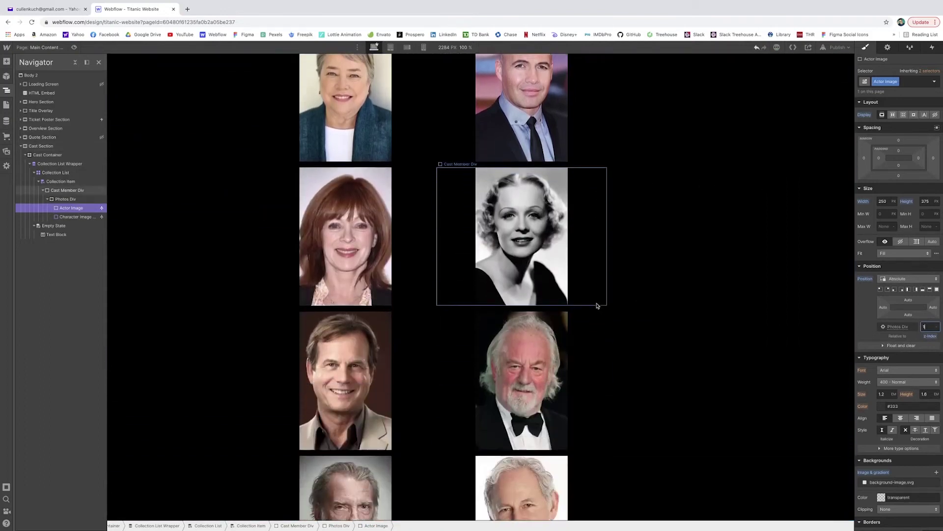
scroll(597, 305, up, 10)
scroll(597, 306, down, 4)
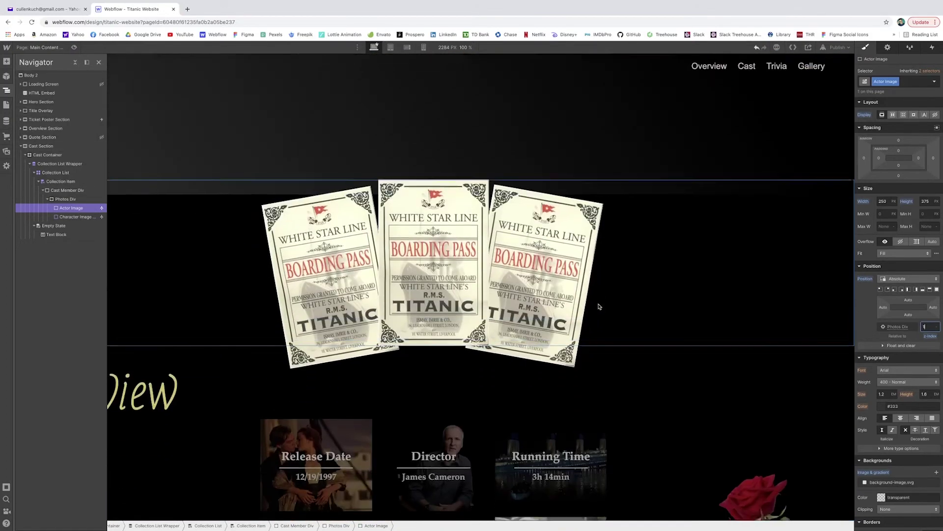
scroll(598, 305, down, 12)
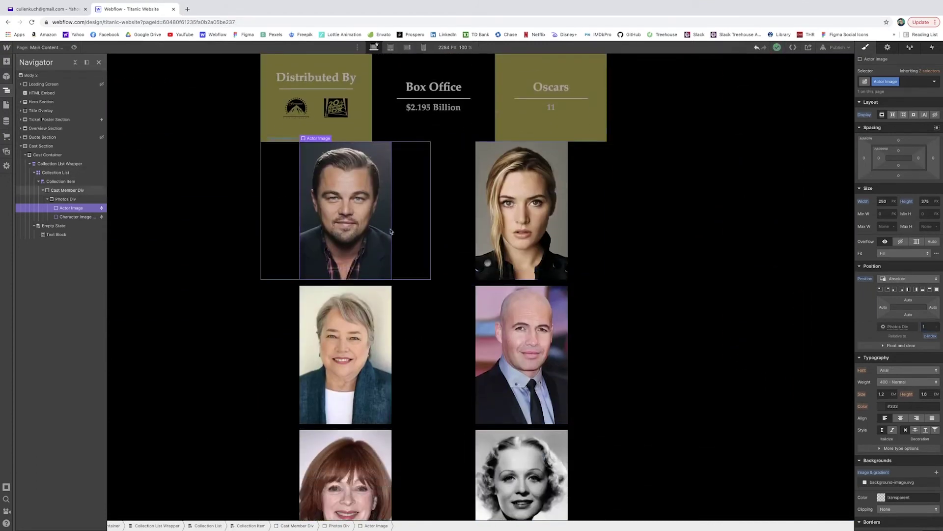
Add an H2 heading inside the Cast Member Div and get its text from the Actor Name field of Casts.
click(269, 249)
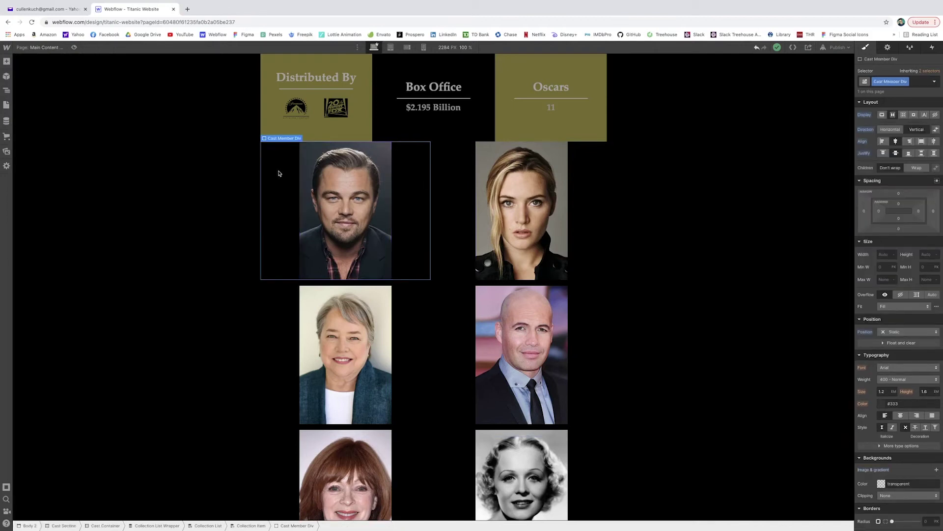
click(9, 62)
scroll(47, 246, down, 2)
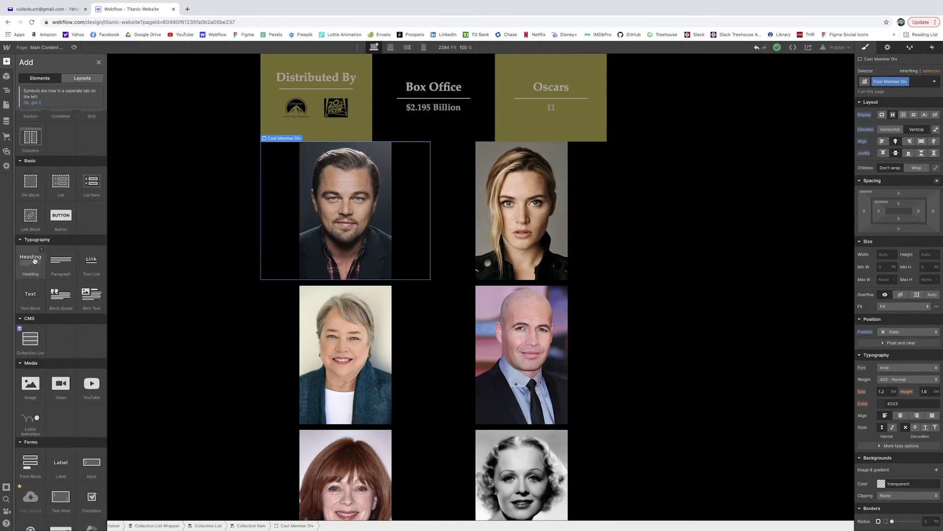
click(34, 260)
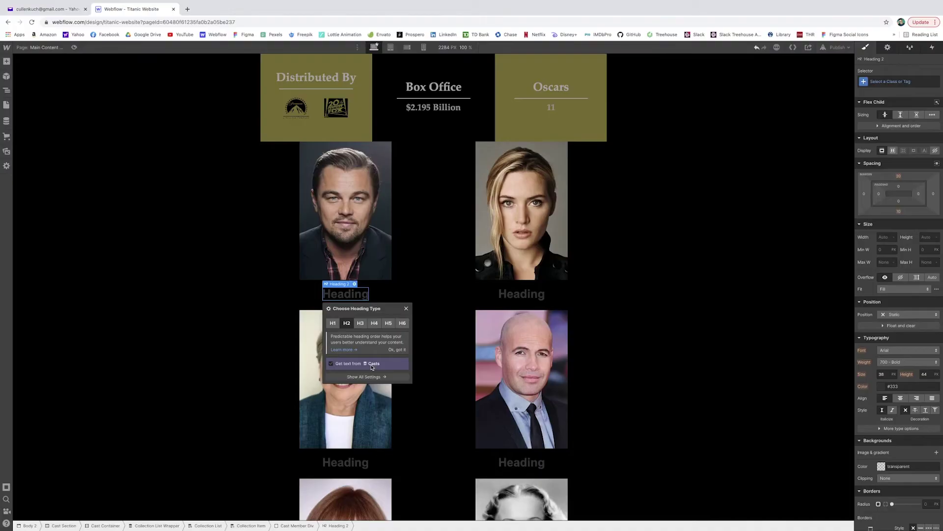
click(350, 365)
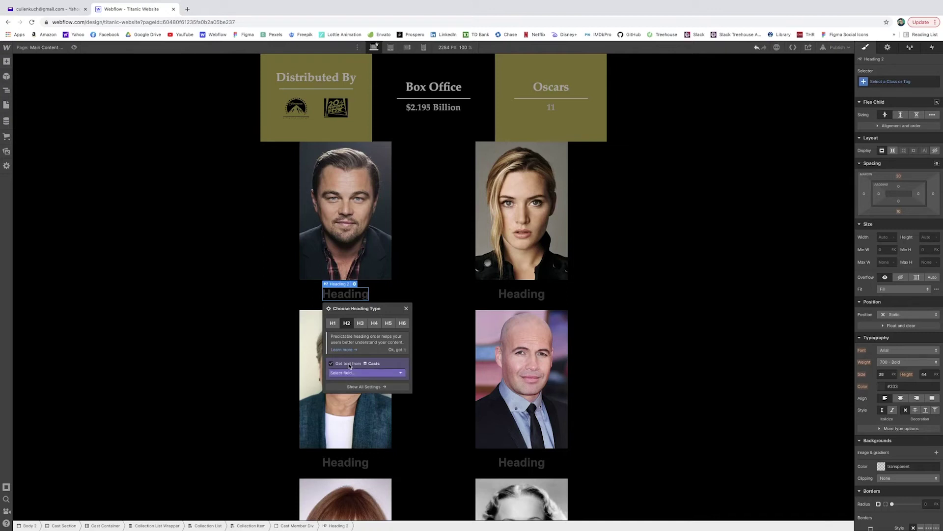
click(356, 373)
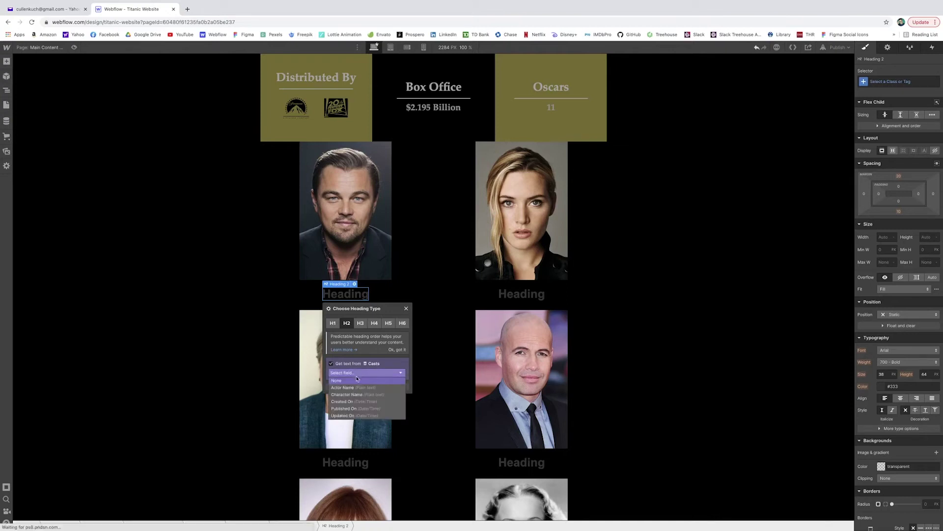
click(343, 387)
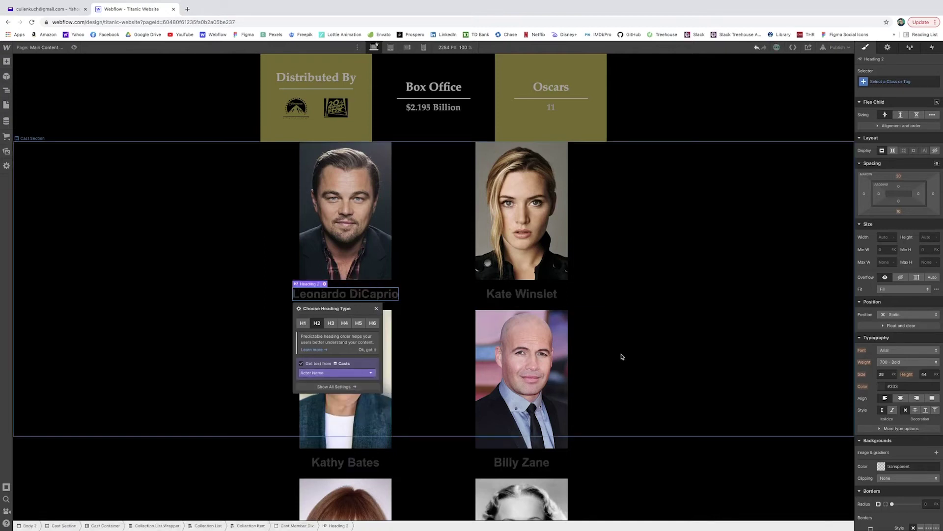
scroll(578, 448, down, 1)
scroll(577, 448, down, 7)
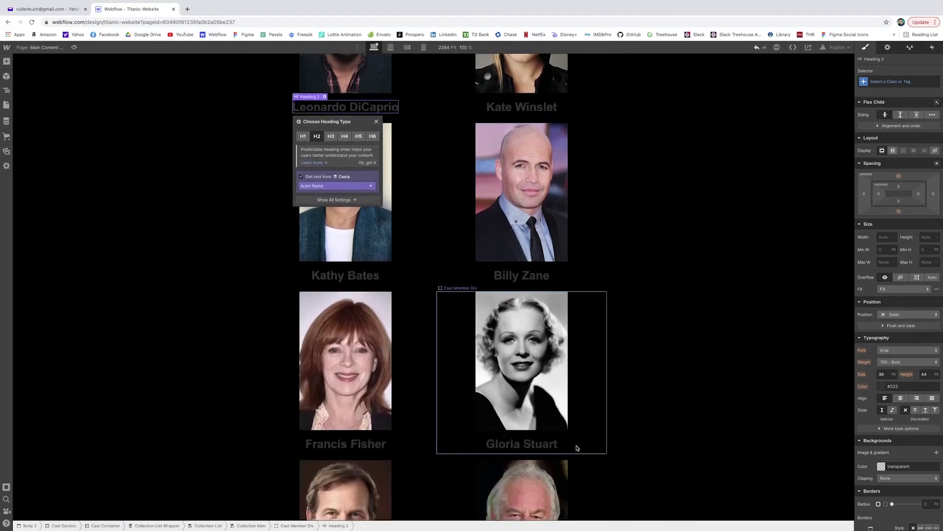
scroll(577, 447, up, 12)
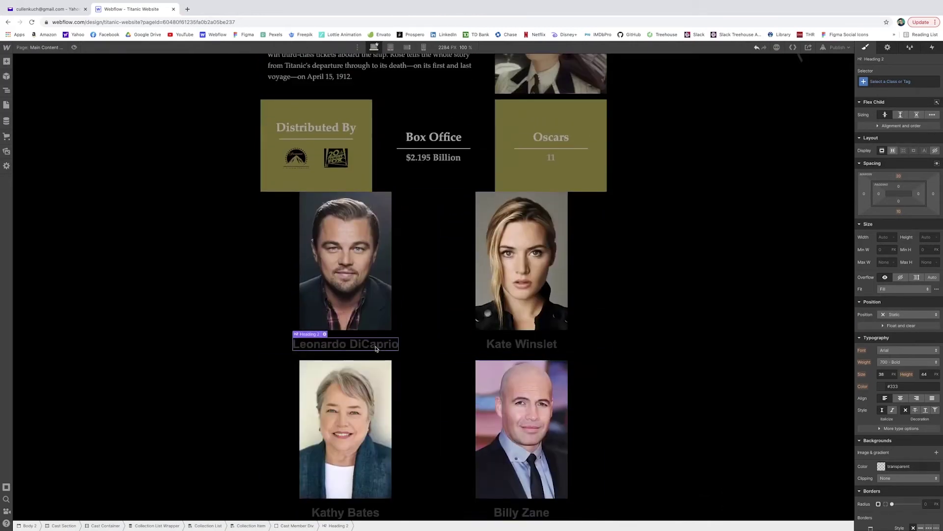
Give the actor heading the new class Actor Name and set its text color to white.
click(876, 79)
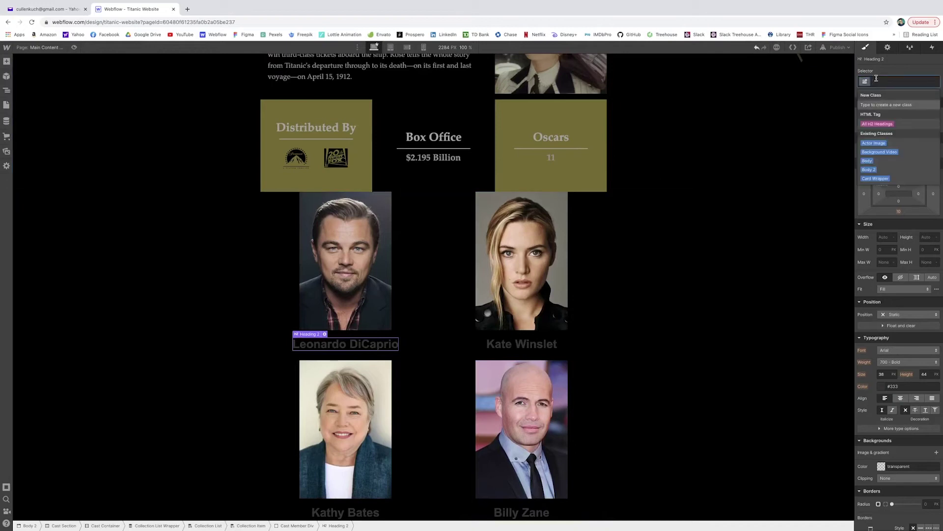
text(Actor N)
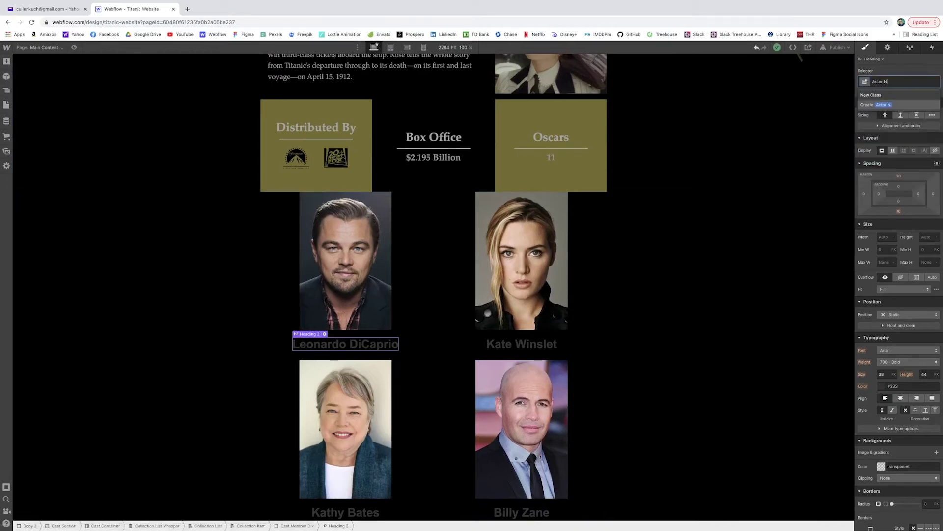
key(Return)
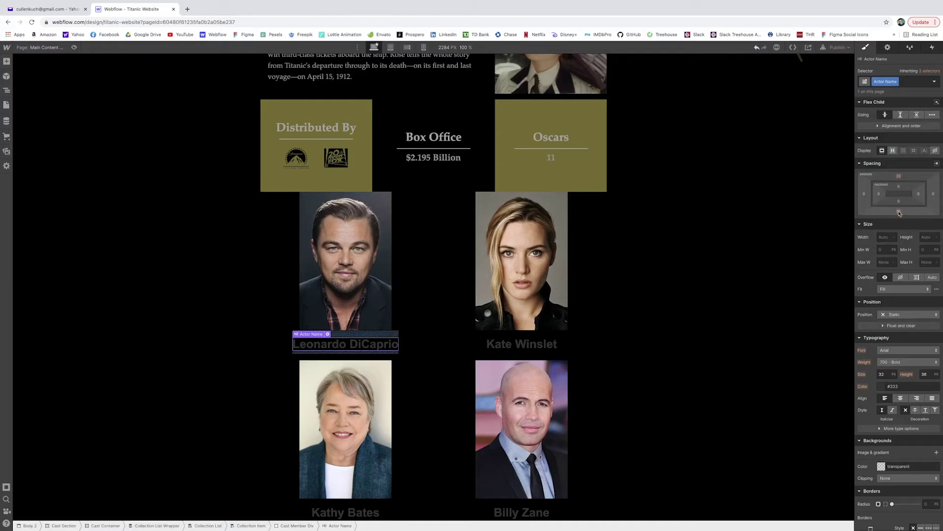
scroll(896, 218, down, 1)
scroll(896, 218, down, 1)
click(884, 318)
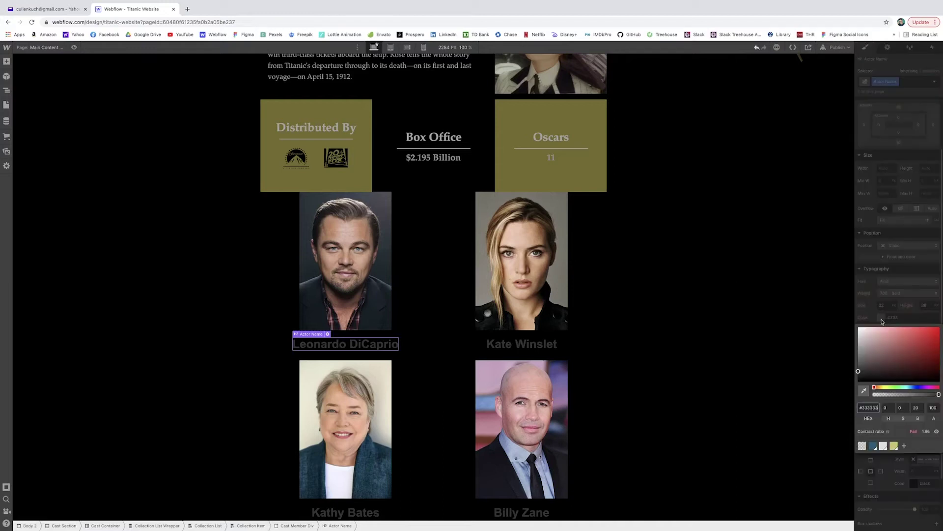
click(423, 275)
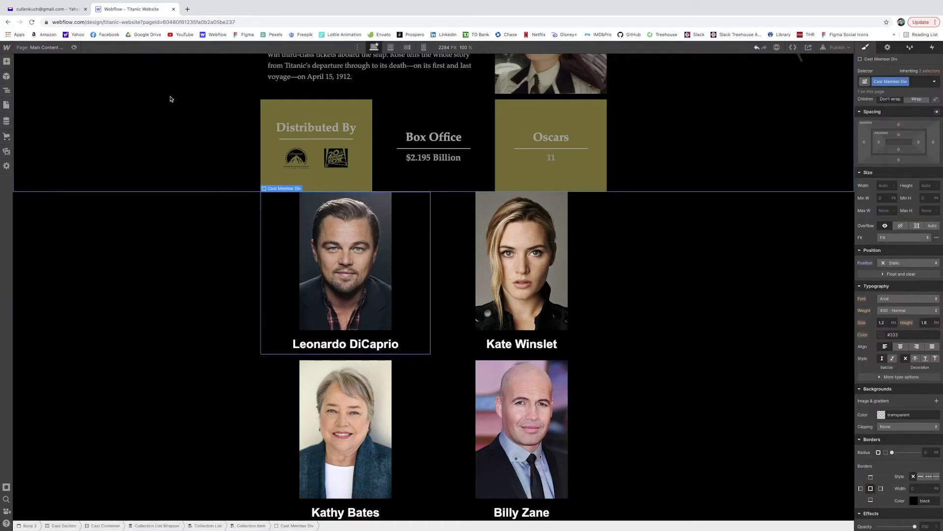
Add an H3 heading to the Cast Member Div and get its text from the Character Name field of Casts.
click(7, 62)
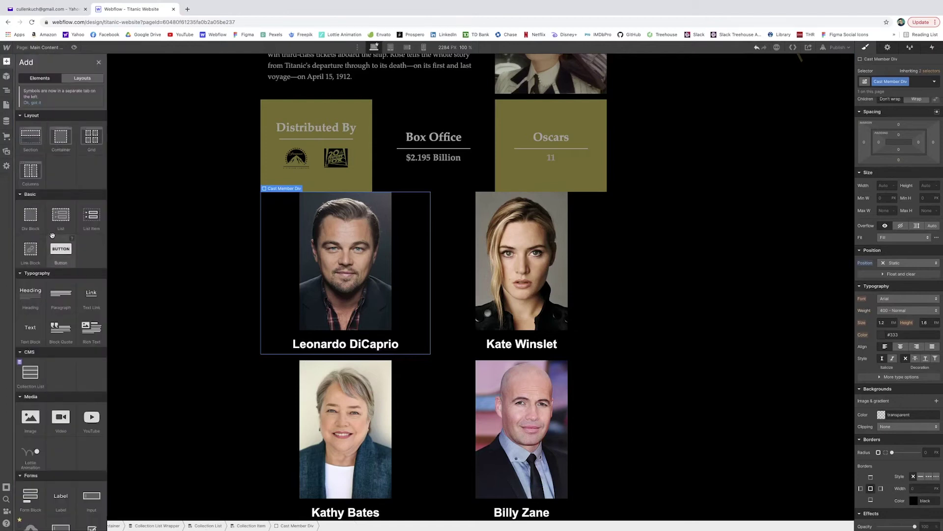
click(27, 290)
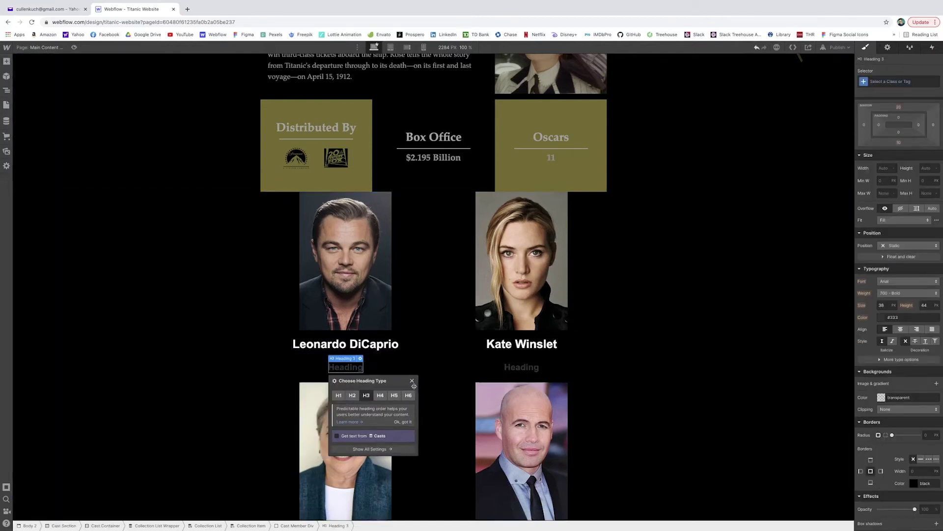
click(412, 381)
click(360, 358)
click(359, 438)
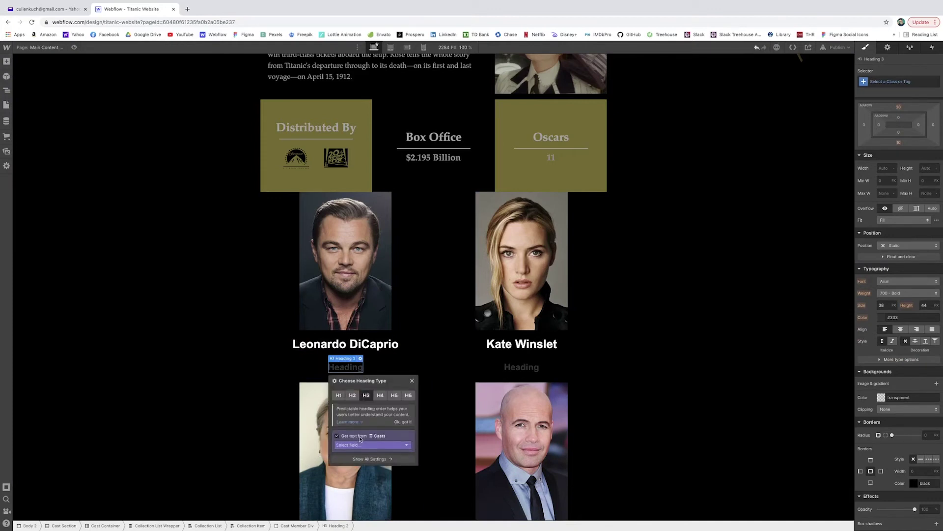
click(363, 444)
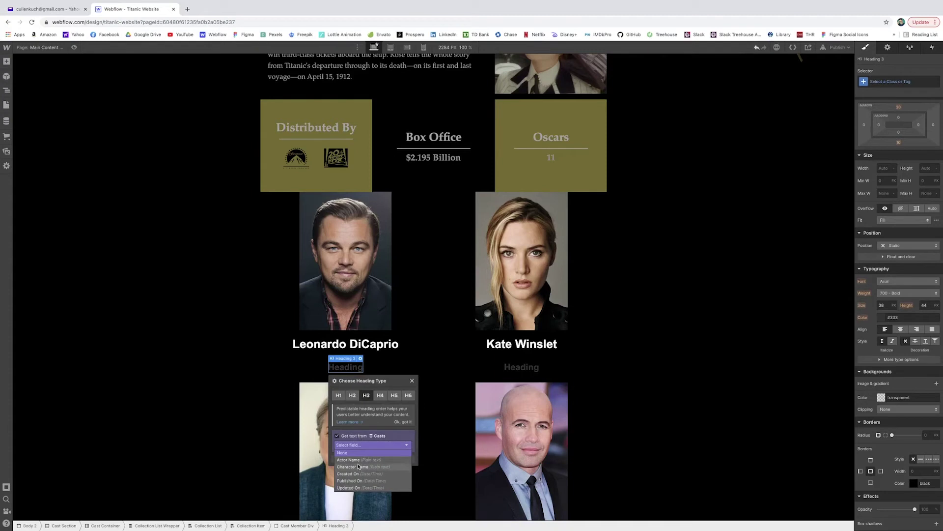
click(359, 467)
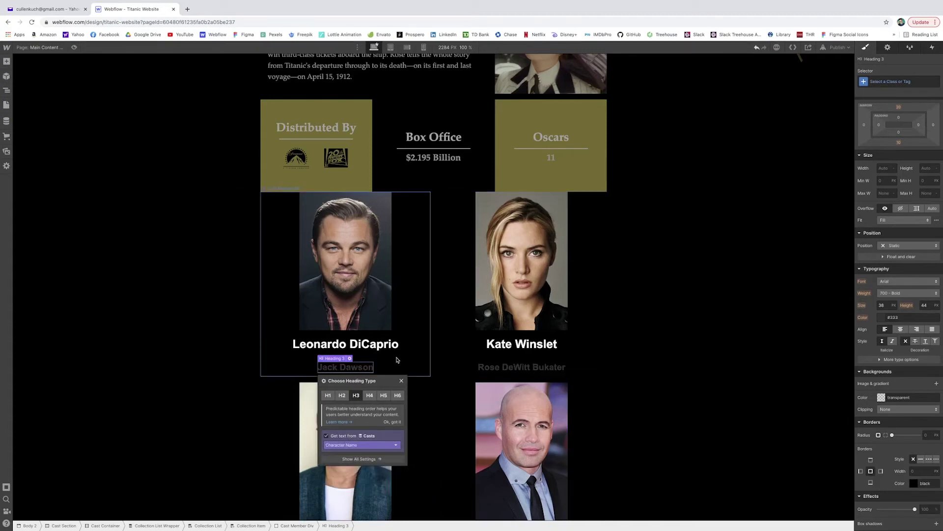
key(Escape)
Give the character heading the new class Character Name and set its text color to silver.
click(888, 83)
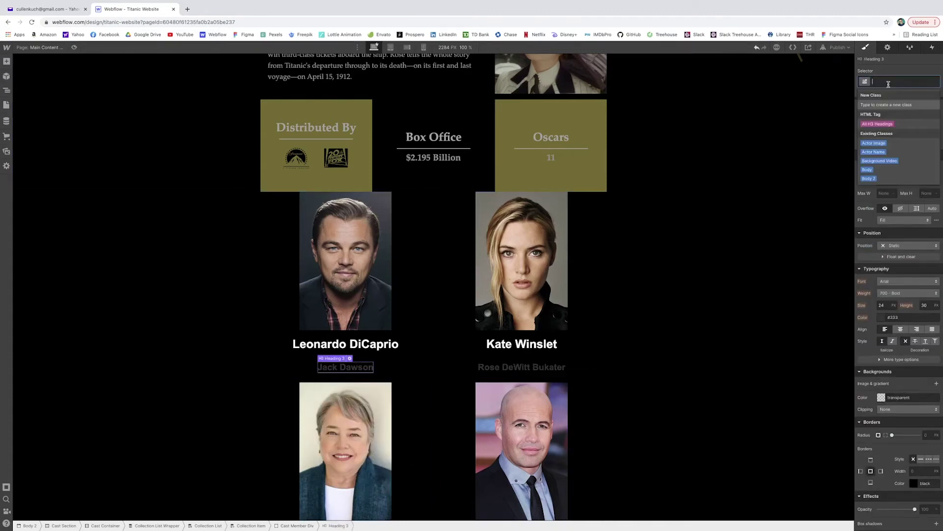
text(Charc)
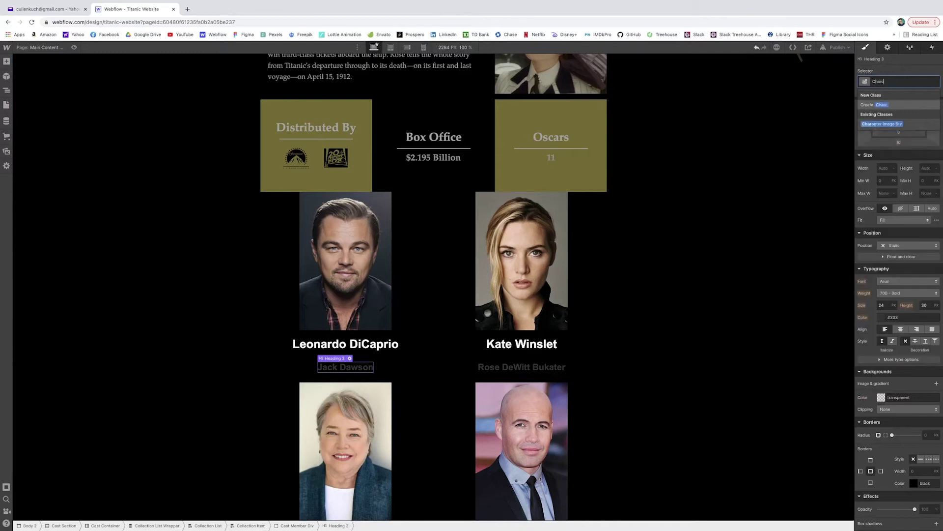
key(BackSpace)
text(acter Name)
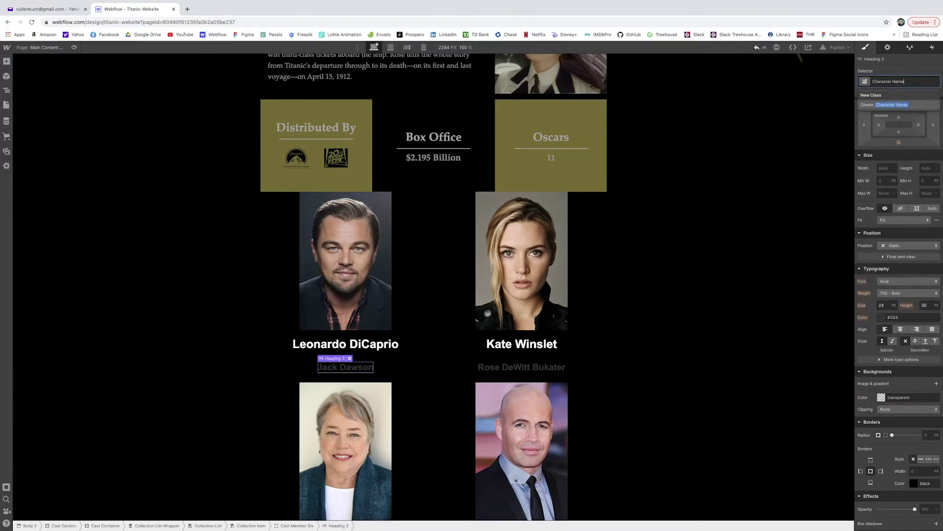
key(Return)
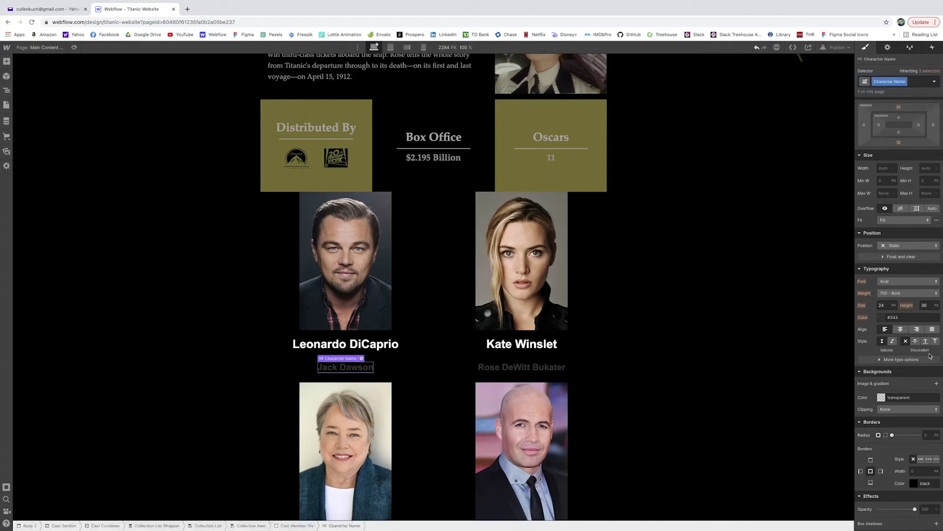
click(884, 318)
text(8)
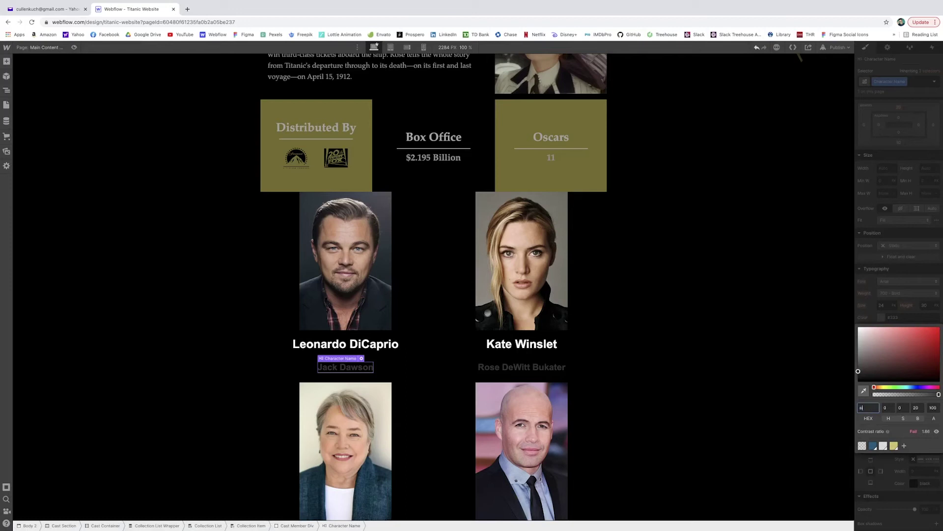
text(ilver)
key(Return)
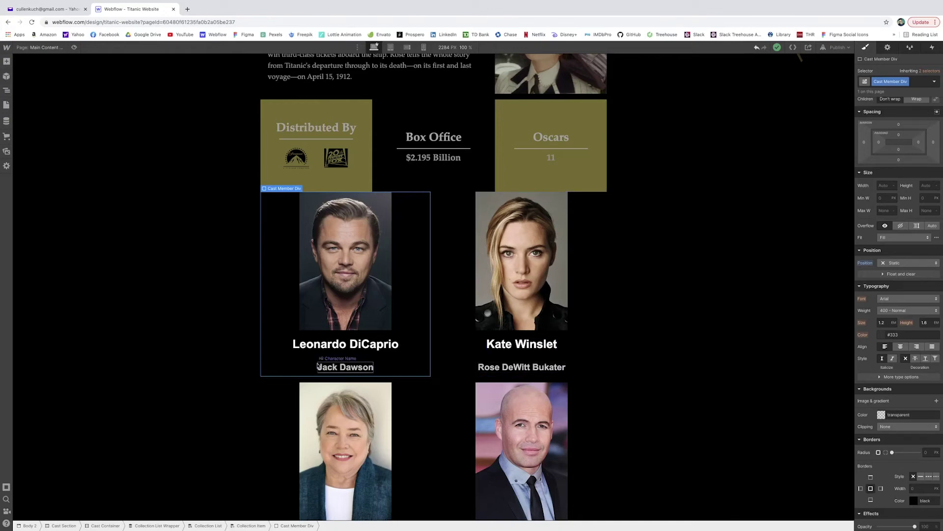
Set the Character Name heading's top margin to 10 px.
click(366, 366)
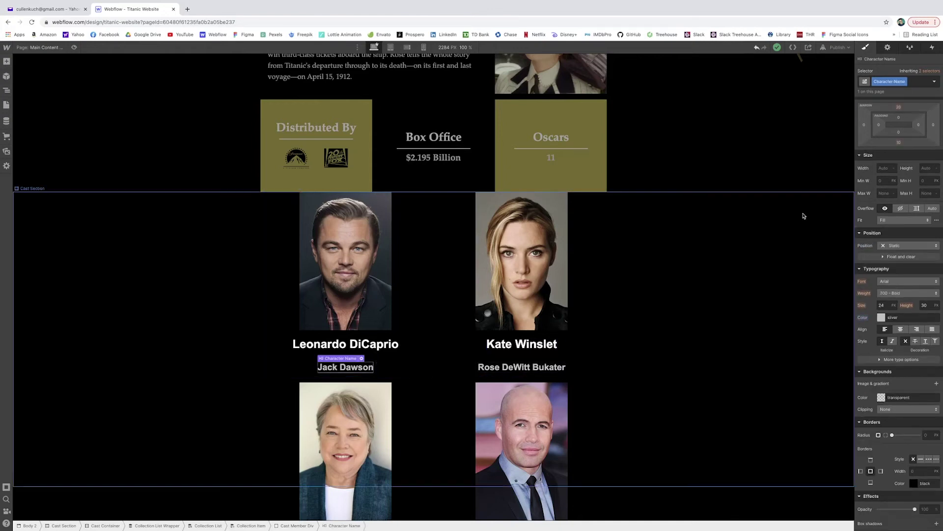
click(898, 106)
click(903, 130)
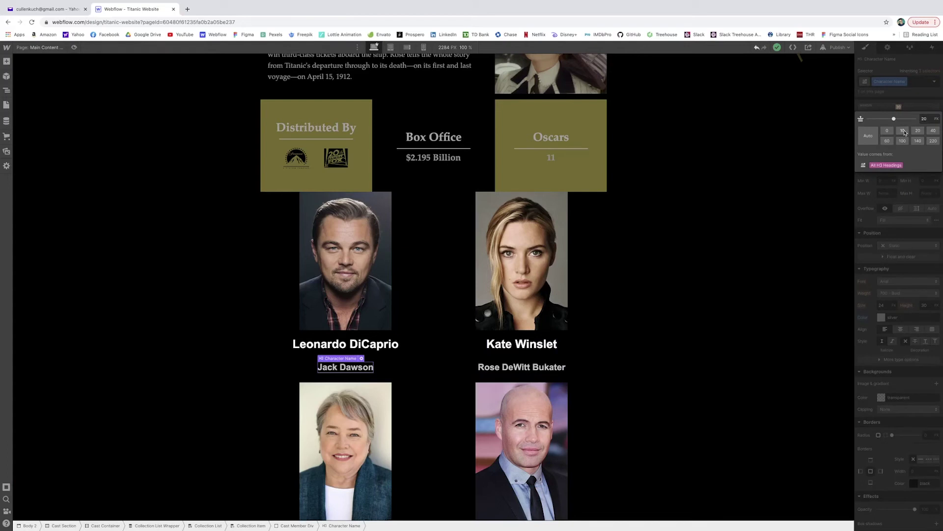
Set the Actor Name heading's bottom margin to 0 and check the heading spacing in the cast grid.
click(549, 345)
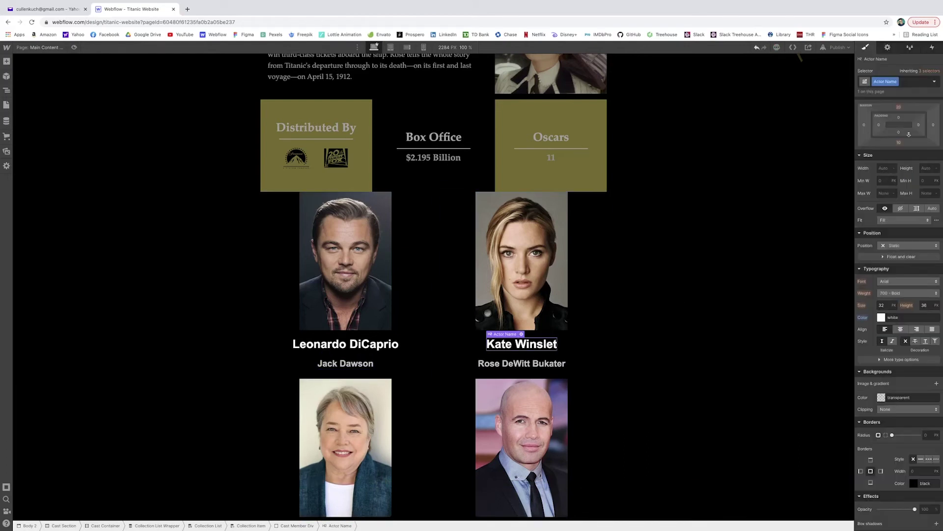
click(899, 142)
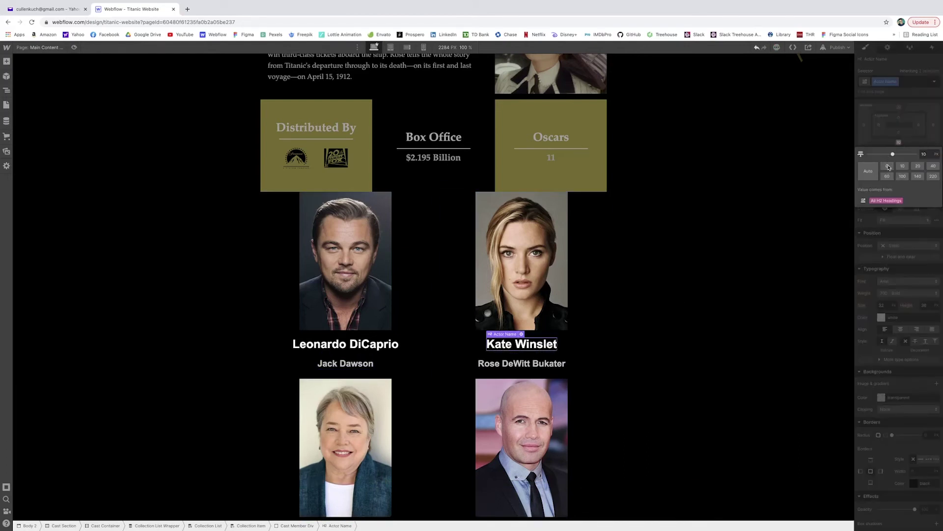
click(887, 165)
key(Escape)
scroll(725, 273, down, 2)
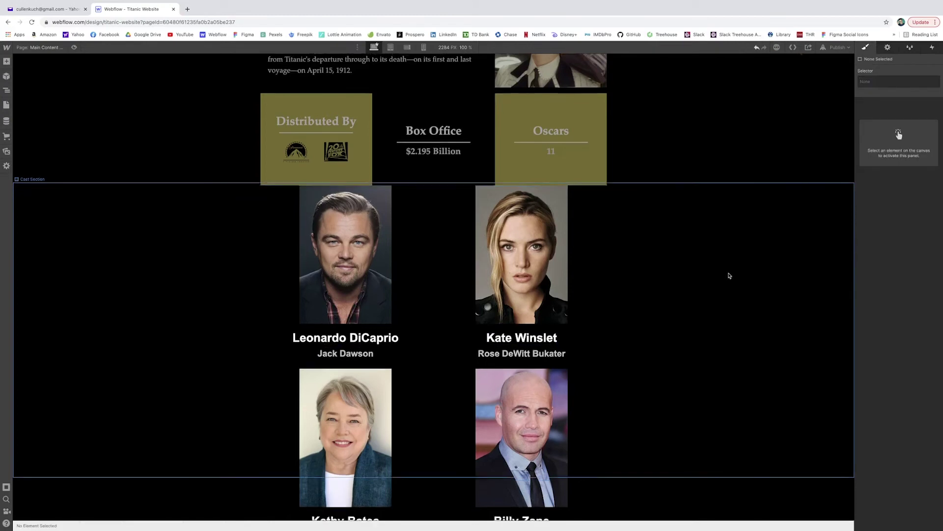
scroll(728, 274, down, 3)
scroll(439, 295, up, 3)
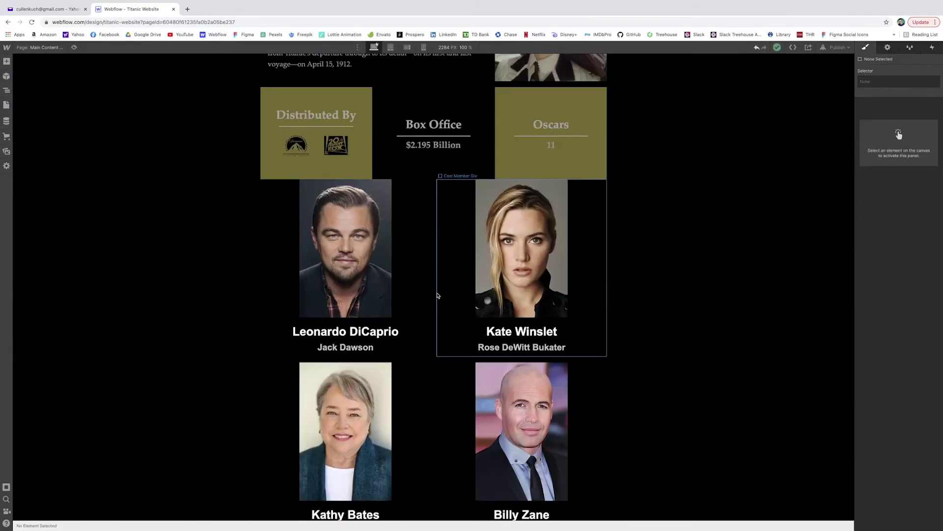
Add a transition to the Actor Image div for All Properties with a duration of 200 ms and ease easing.
click(425, 292)
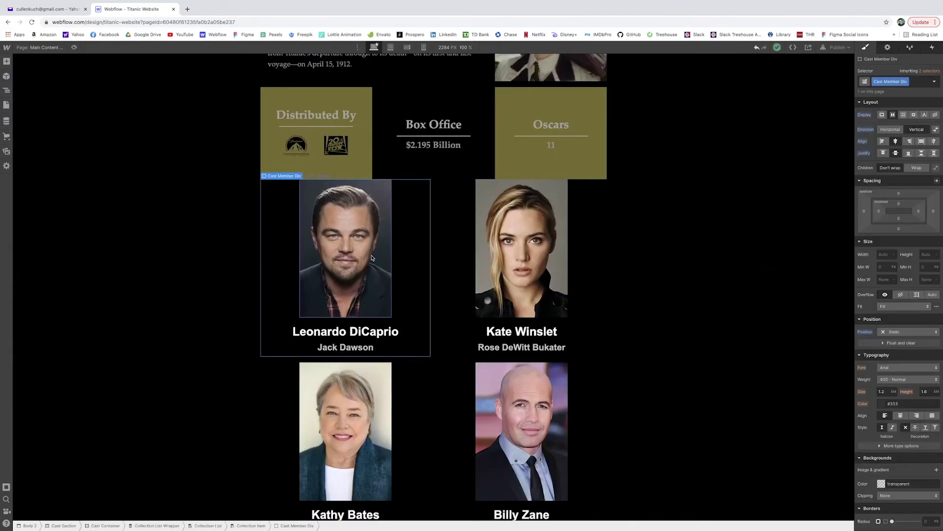
click(372, 257)
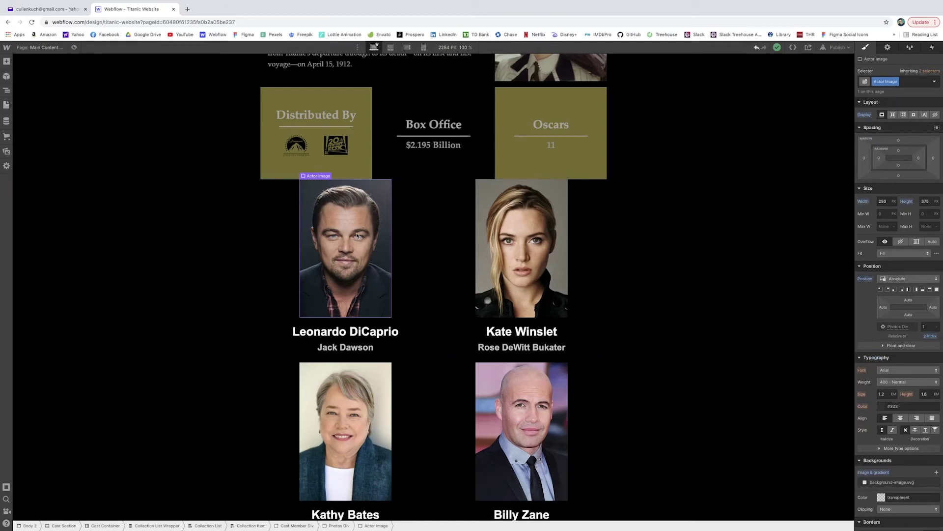
scroll(888, 383, down, 4)
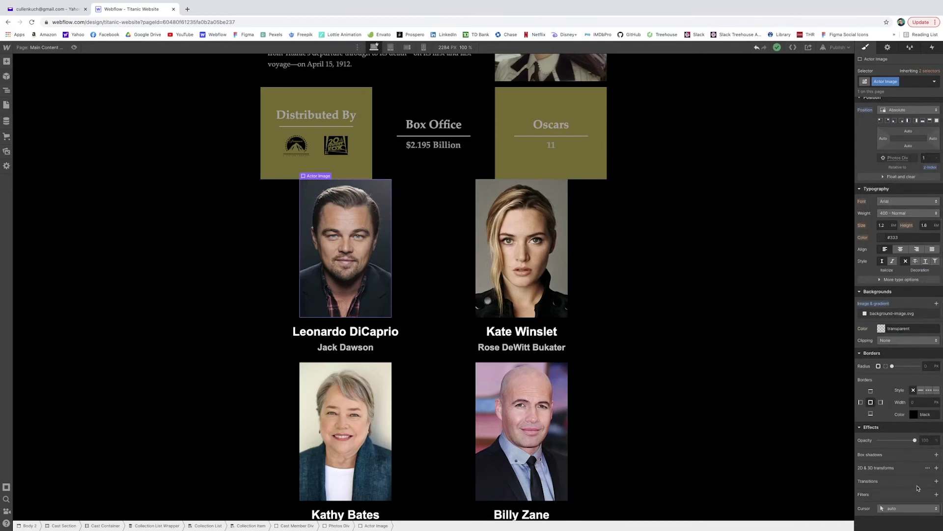
click(937, 481)
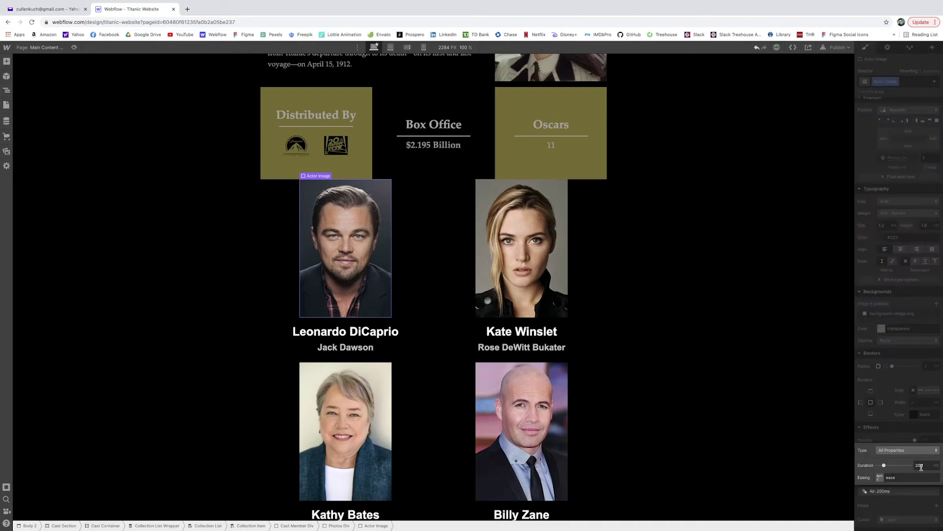
click(894, 426)
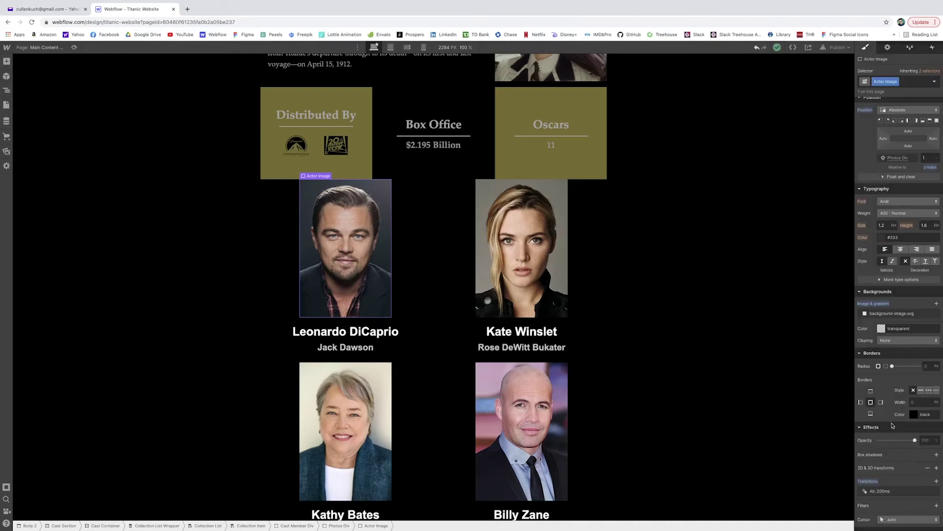
Set the opacity of the Actor Image's Hover state to 0, return to the None state, and check the effect across the cast grid.
click(937, 82)
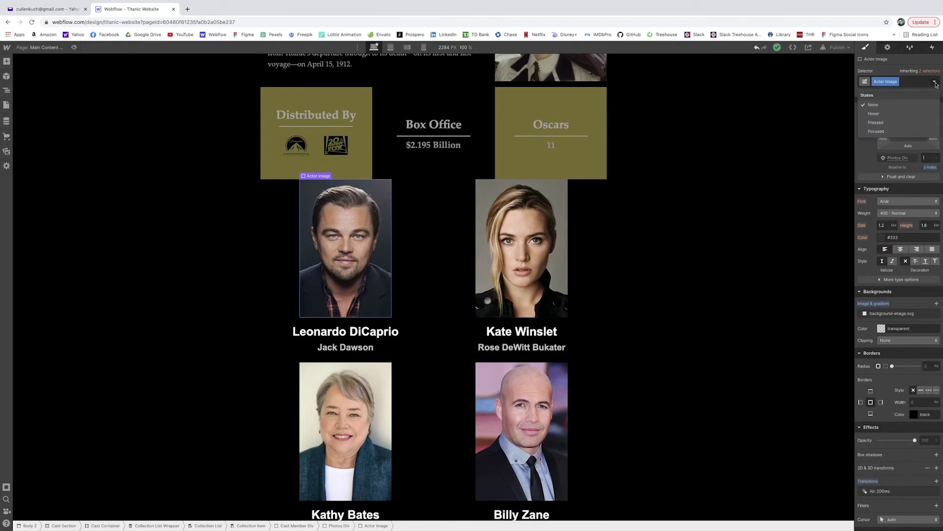
click(906, 118)
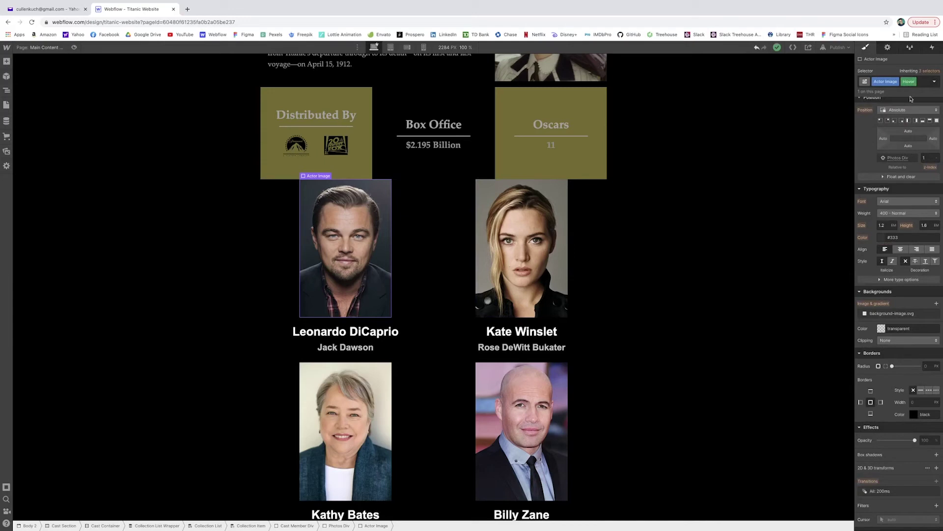
scroll(902, 241, down, 1)
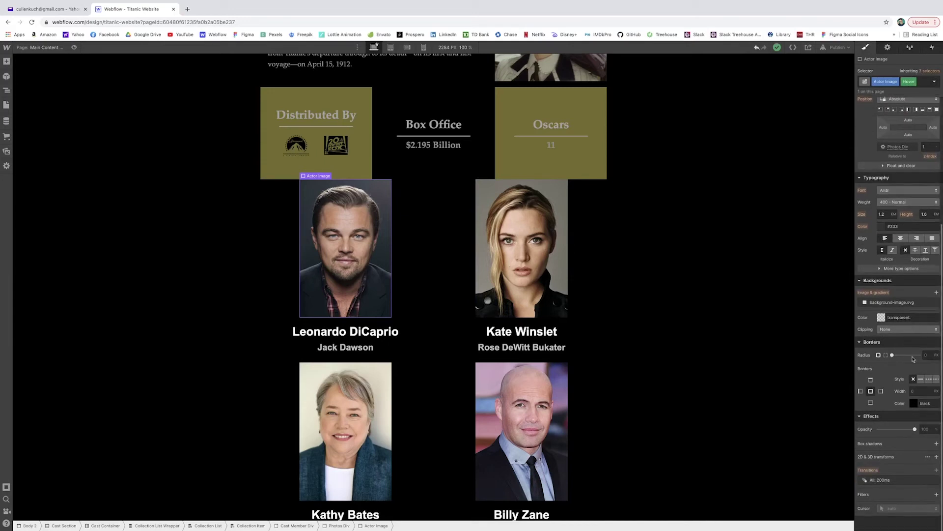
click(925, 431)
text(0)
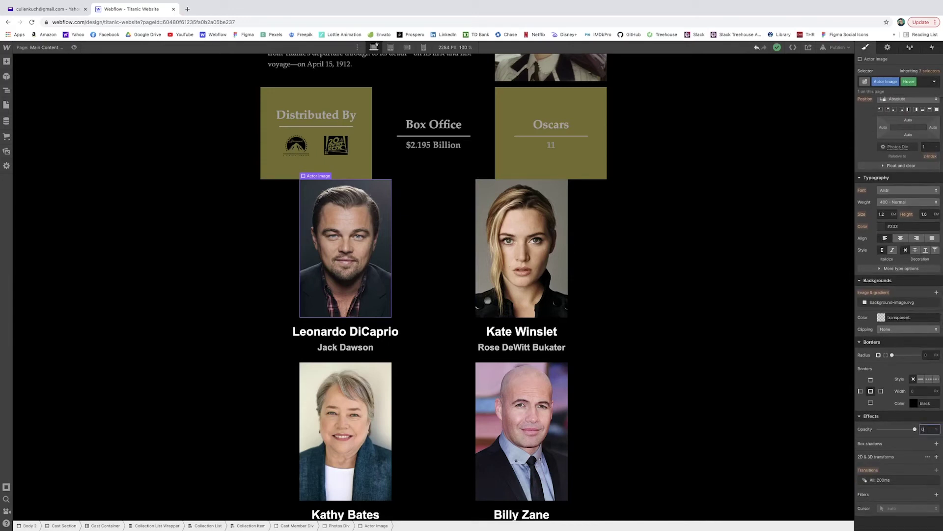
key(Return)
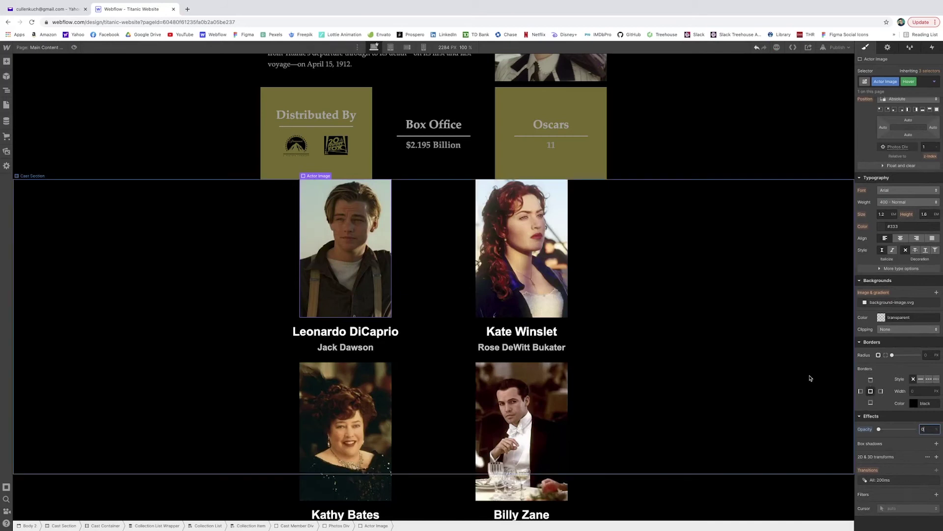
click(910, 81)
click(934, 81)
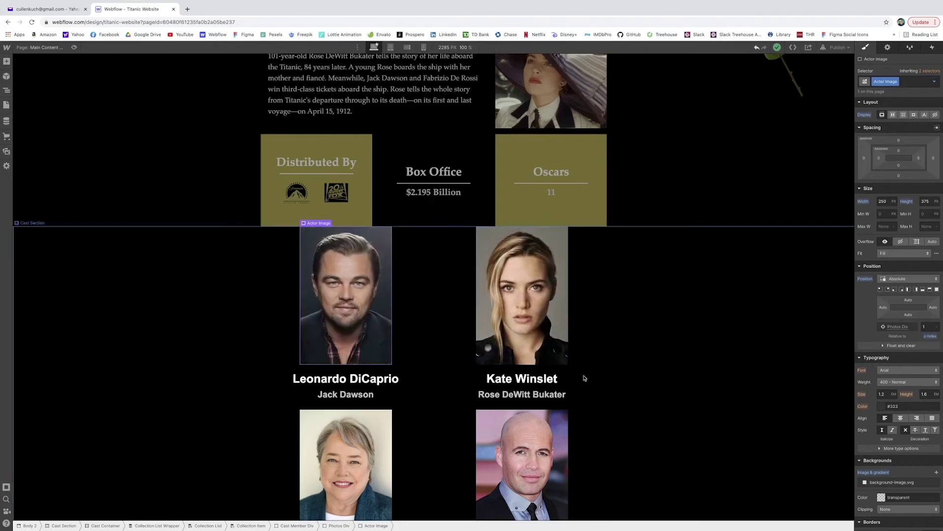
scroll(670, 339, down, 4)
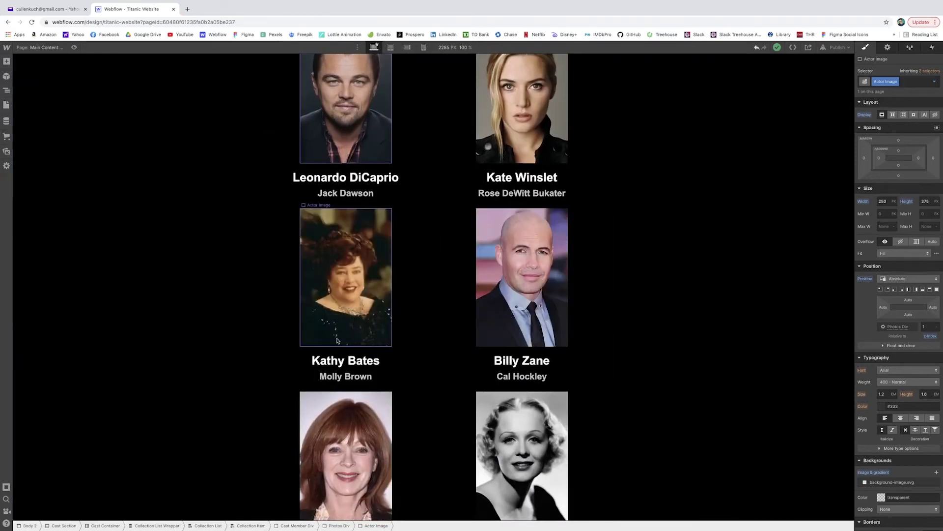
scroll(540, 418, down, 2)
scroll(595, 392, down, 7)
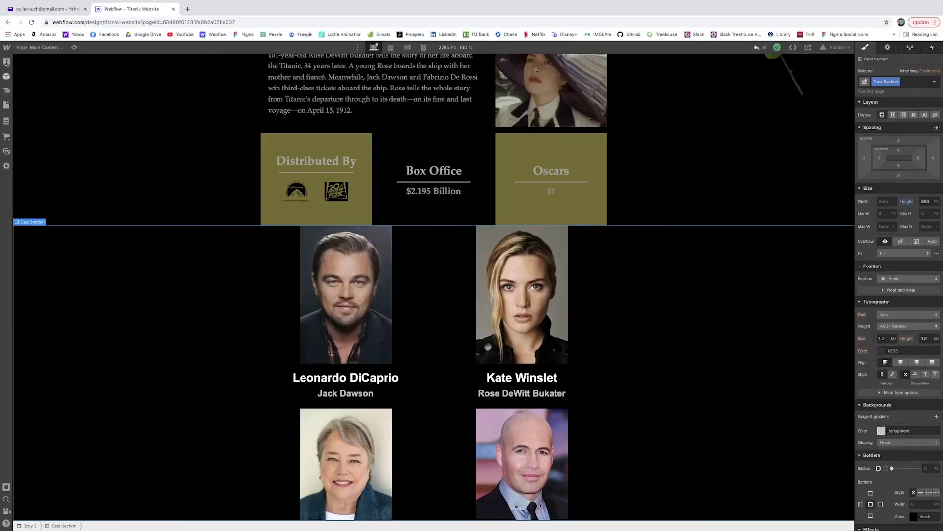
Add a heading to the Cast Section and set the section's height to Auto.
click(7, 61)
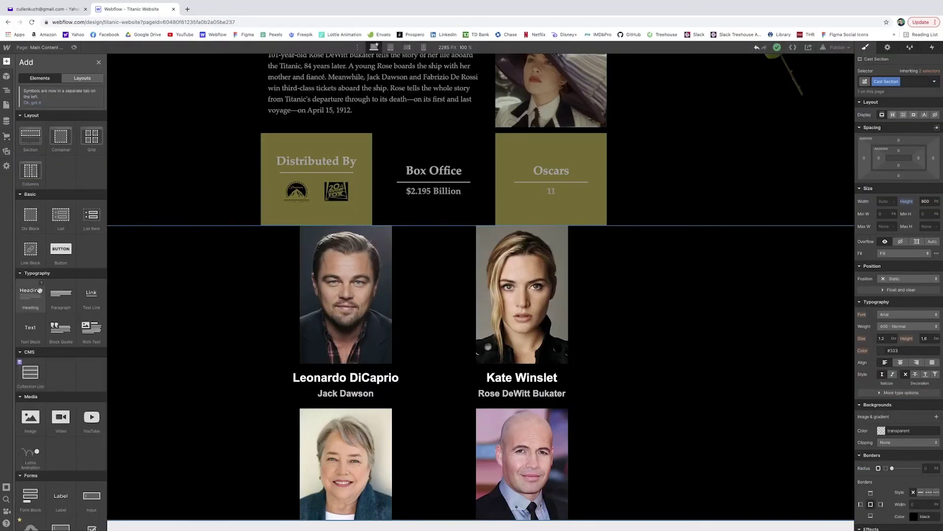
drag(30, 294, 103, 299)
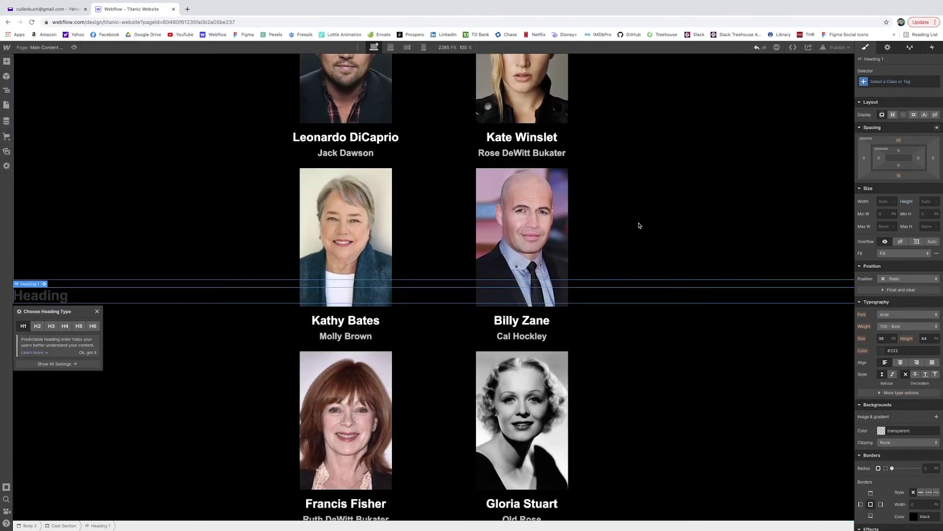
scroll(517, 241, up, 2)
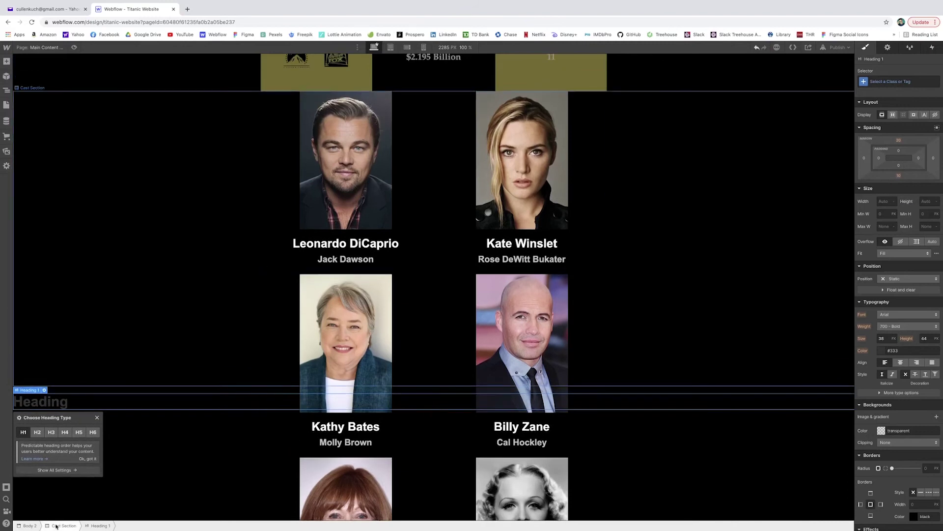
click(623, 241)
text(auto)
key(Return)
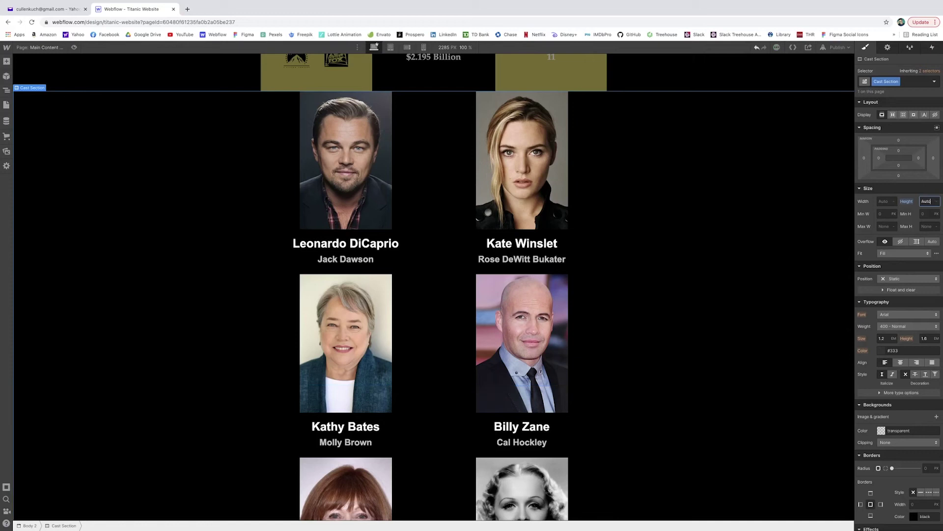
Apply the existing Section Heading class to the new heading below the cast grid and change its text to "Cast".
scroll(748, 339, down, 10)
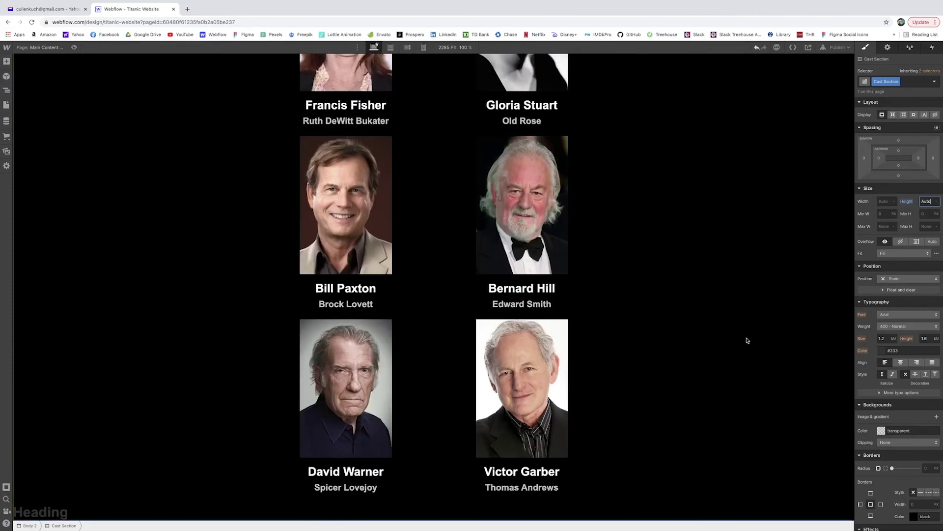
click(109, 514)
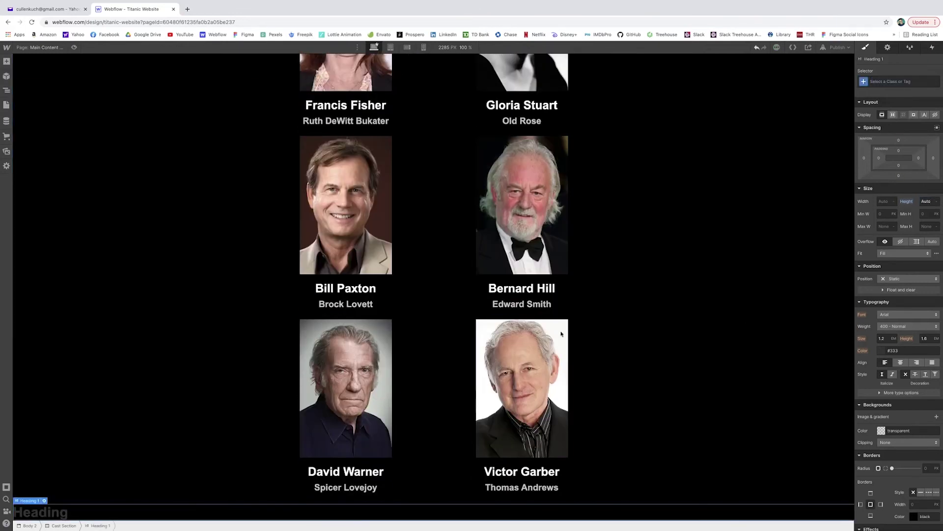
click(880, 80)
text(Sec)
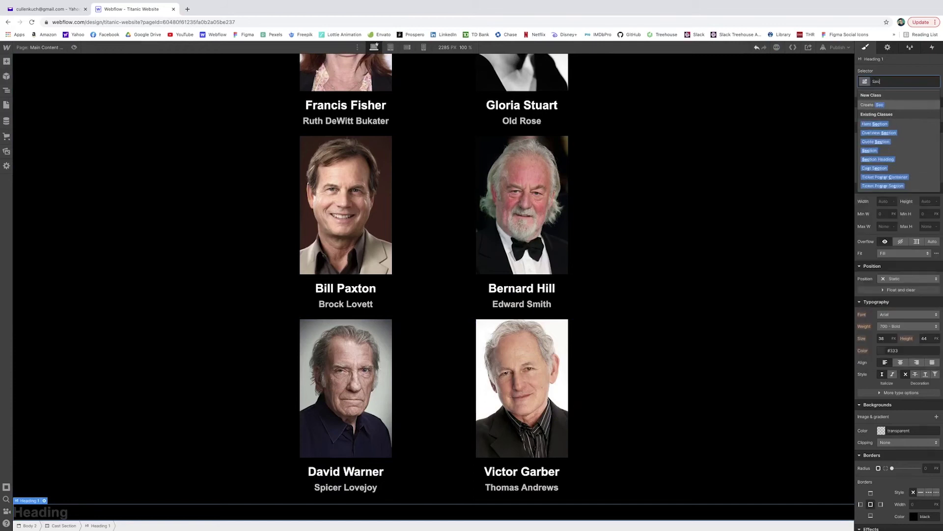
text(t)
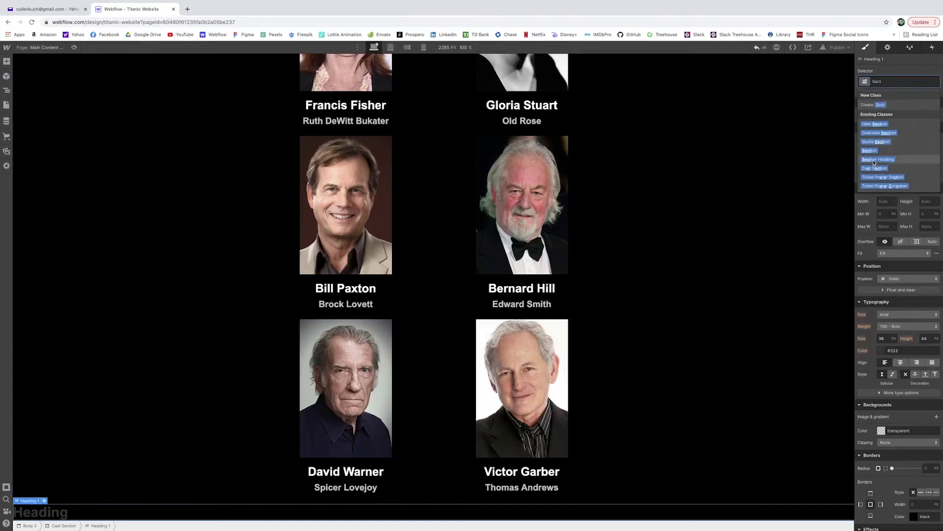
click(882, 161)
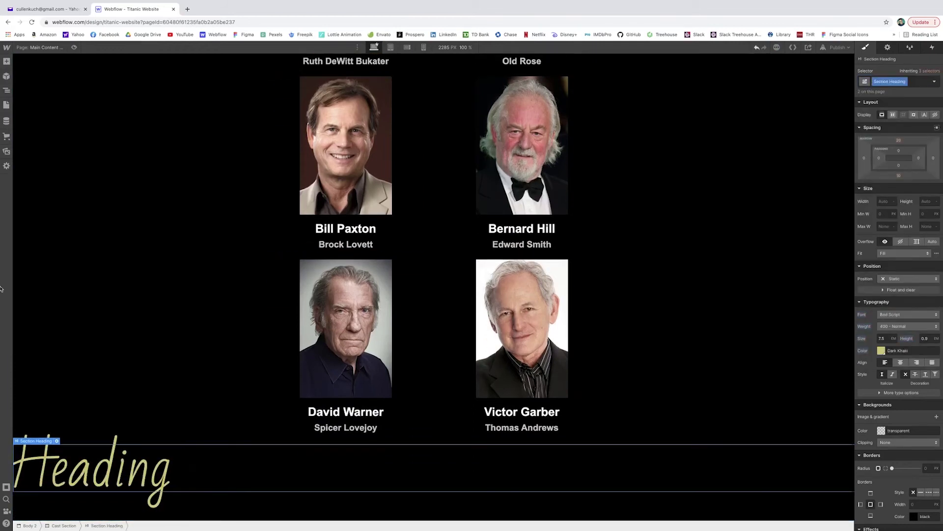
double_click(113, 468)
double_click(112, 466)
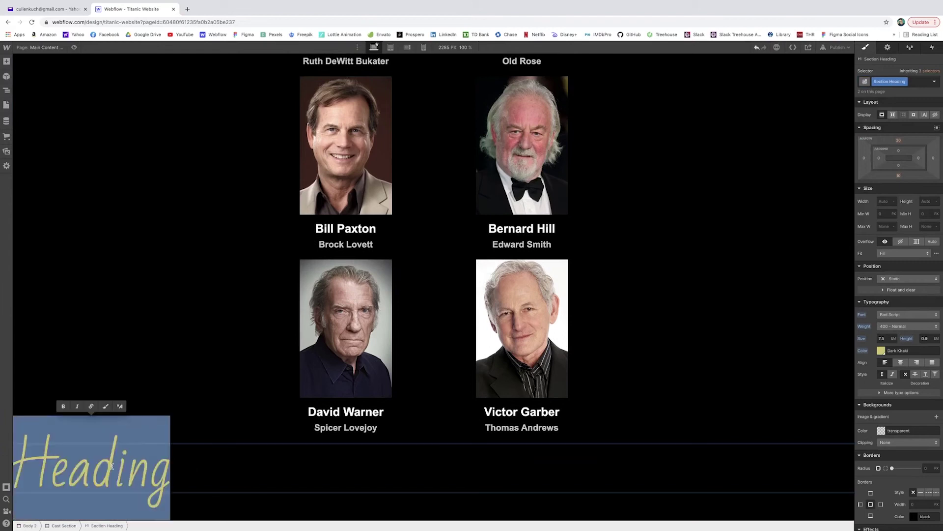
text(Cast)
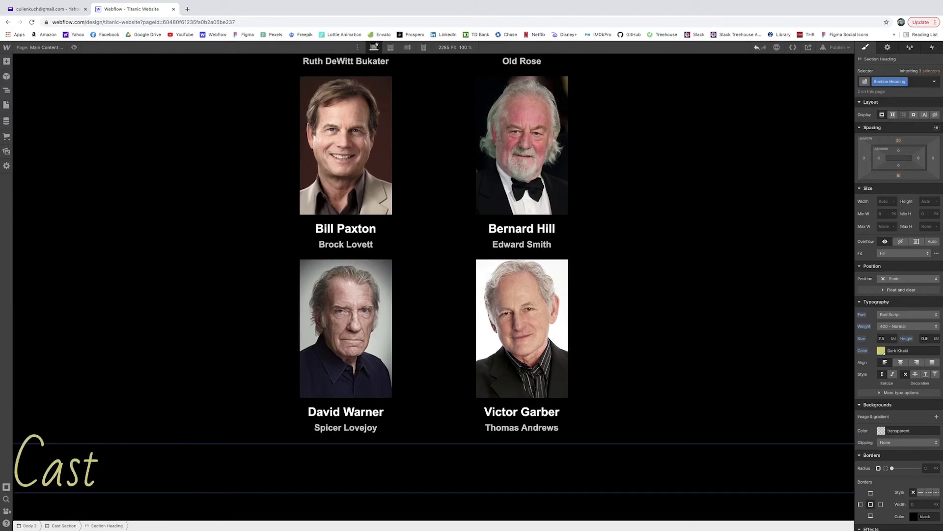
Move the Cast heading above the cast grid inside the Cast Section and compare its placement with the Overview heading.
click(7, 89)
drag(68, 267, 47, 162)
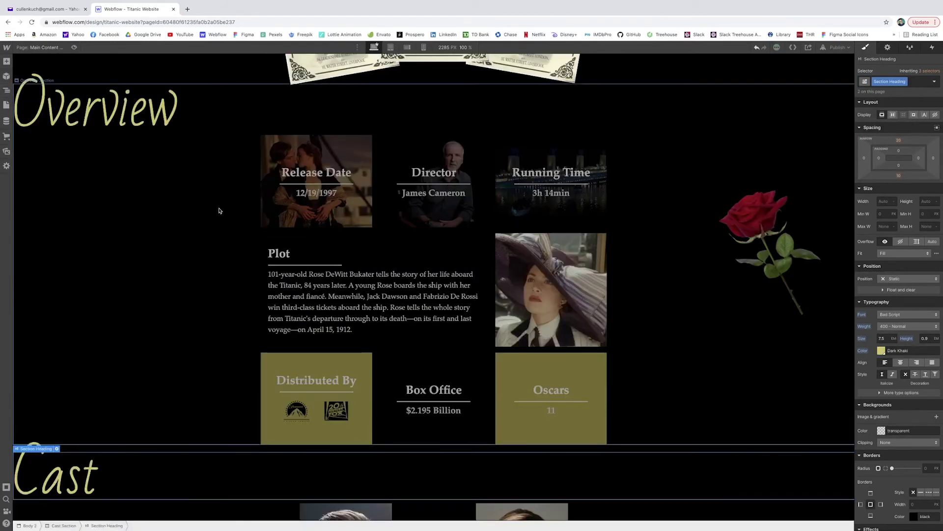
scroll(220, 211, down, 7)
scroll(207, 208, up, 5)
scroll(212, 207, up, 3)
scroll(728, 237, down, 6)
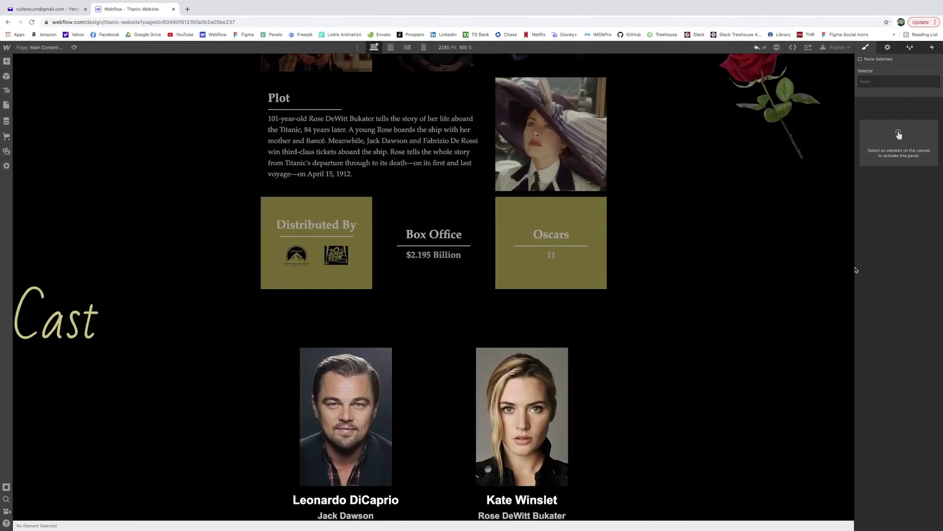
Narrow the canvas to 992 px and give the Section Heading class a left padding of about 30 px.
drag(856, 270, 613, 265)
scroll(614, 267, down, 4)
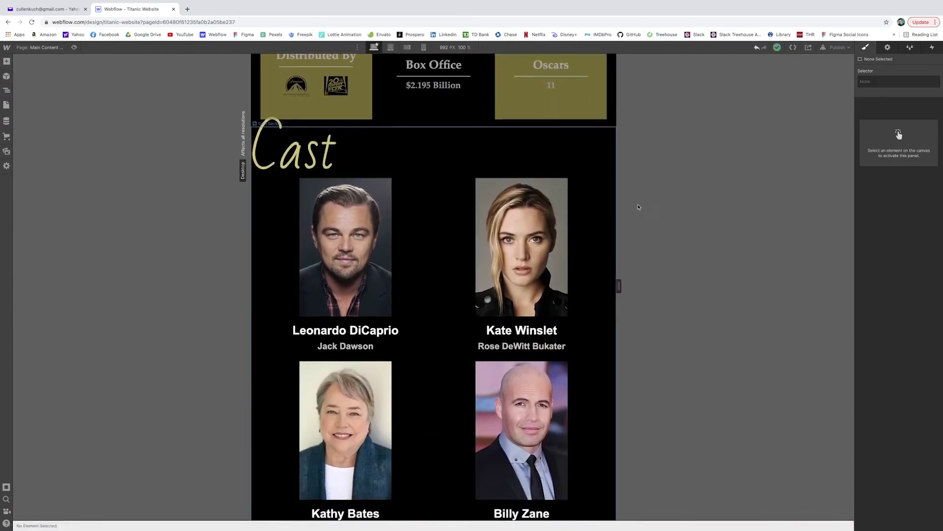
click(330, 155)
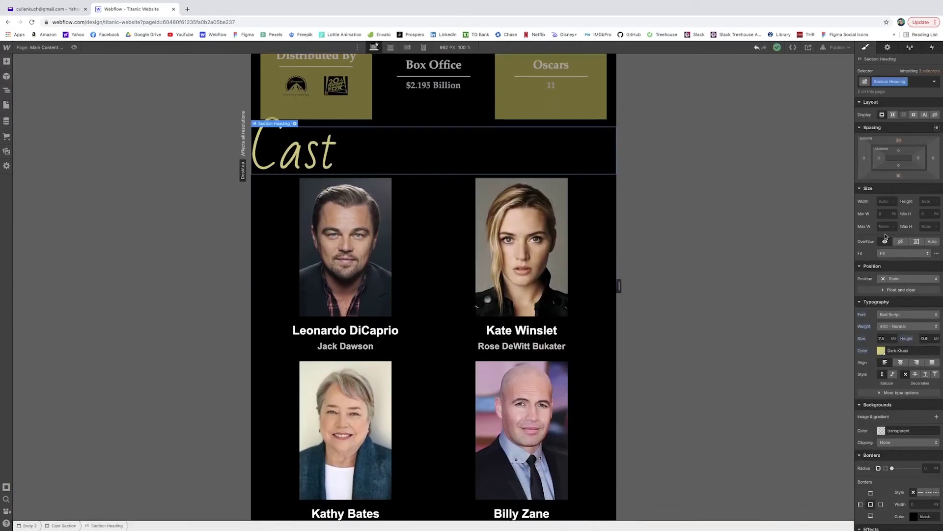
drag(879, 162, 885, 162)
Widen the canvas back to full width and review the heading padding in the Overview and Cast sections.
drag(620, 286, 840, 286)
scroll(636, 278, up, 8)
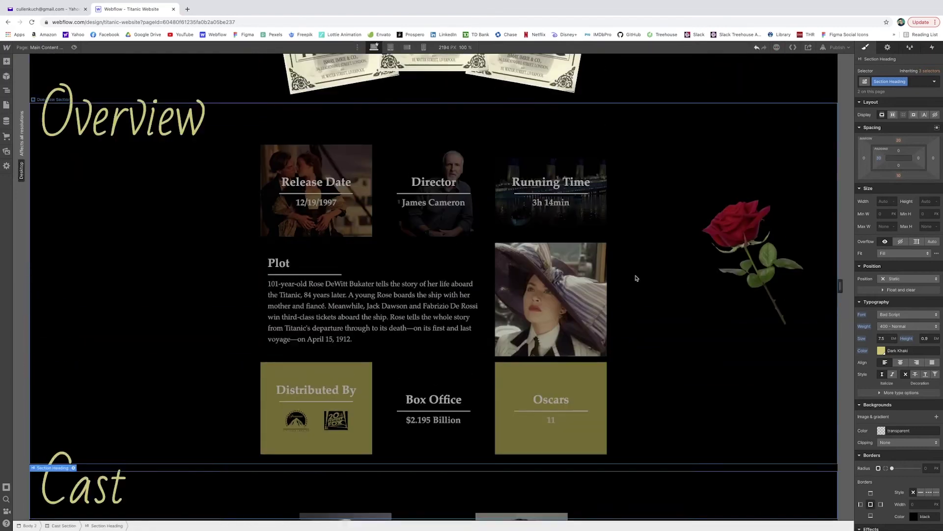
scroll(637, 278, down, 7)
scroll(638, 278, down, 5)
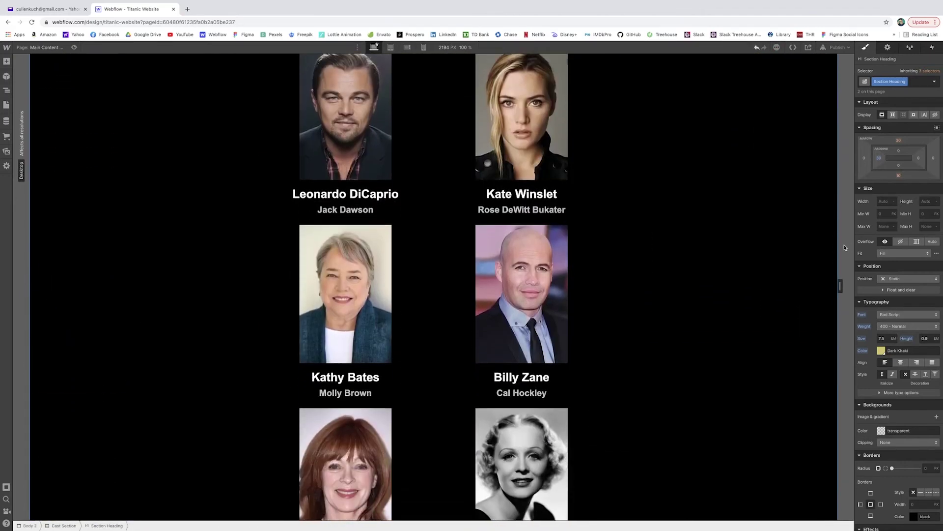
scroll(688, 195, up, 1)
scroll(687, 195, up, 2)
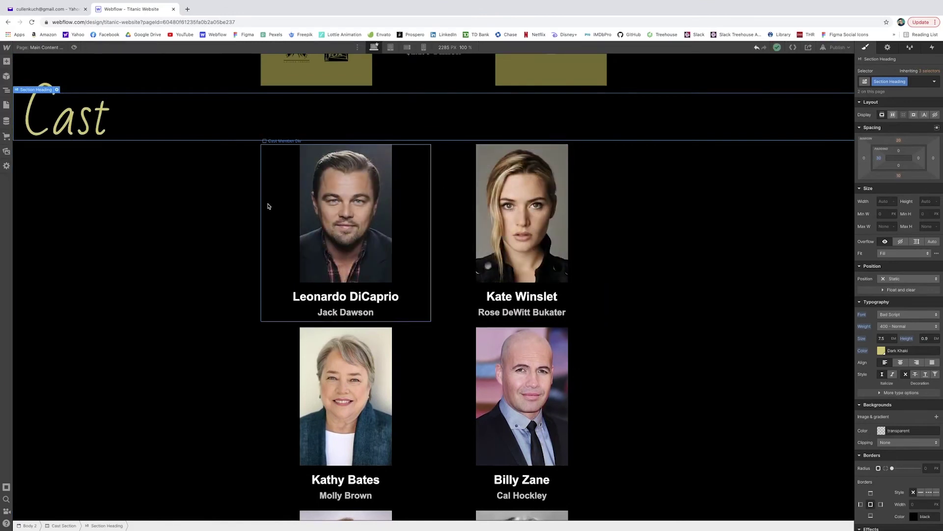
Open the cast Collection List's grid for editing and add a third 1fr column.
click(268, 205)
click(201, 526)
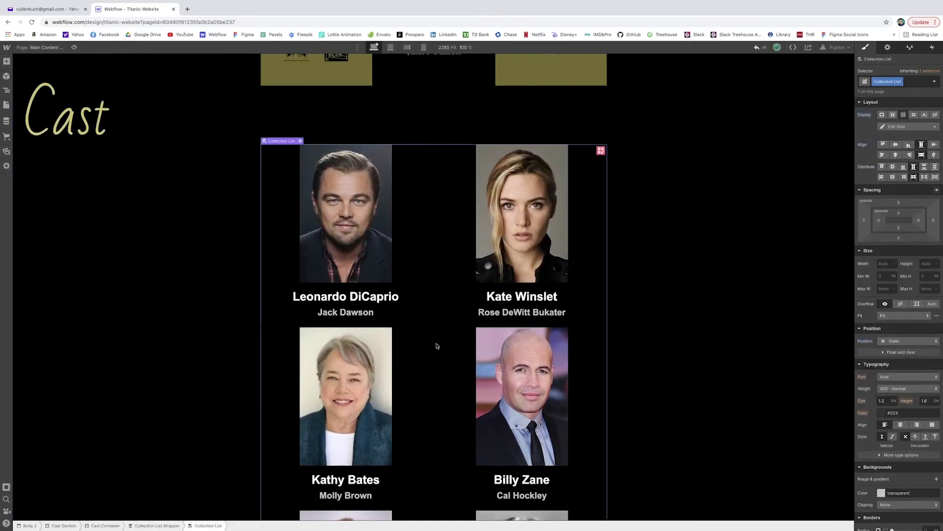
click(907, 118)
click(600, 151)
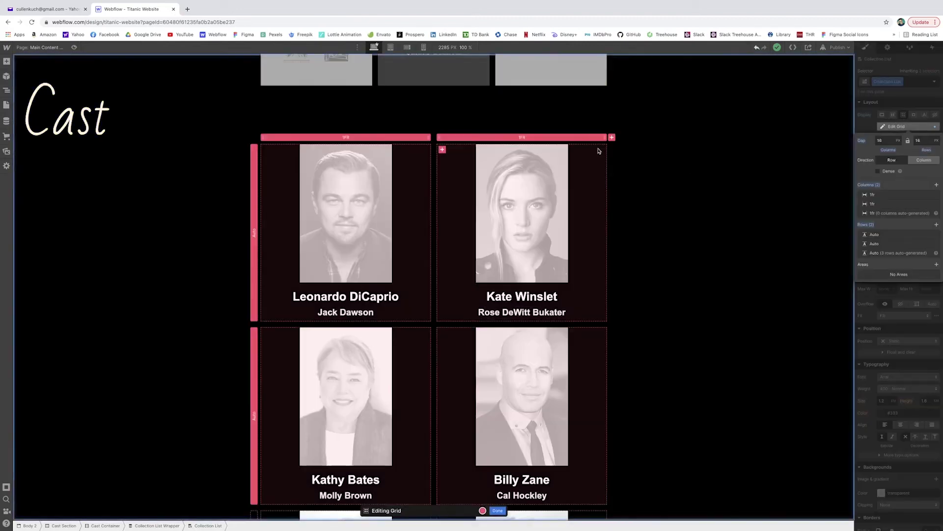
click(612, 138)
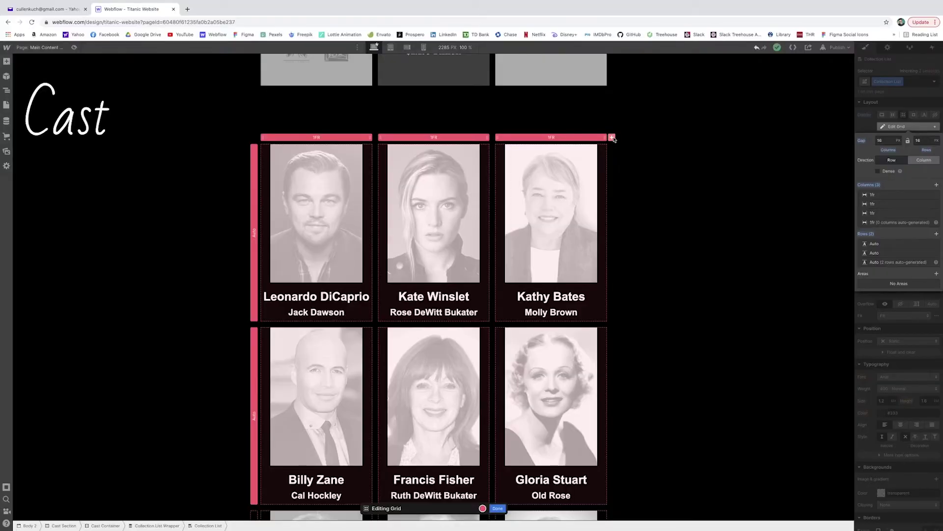
Try a fourth column in the cast Collection List grid, review the layout, and delete that column.
click(612, 138)
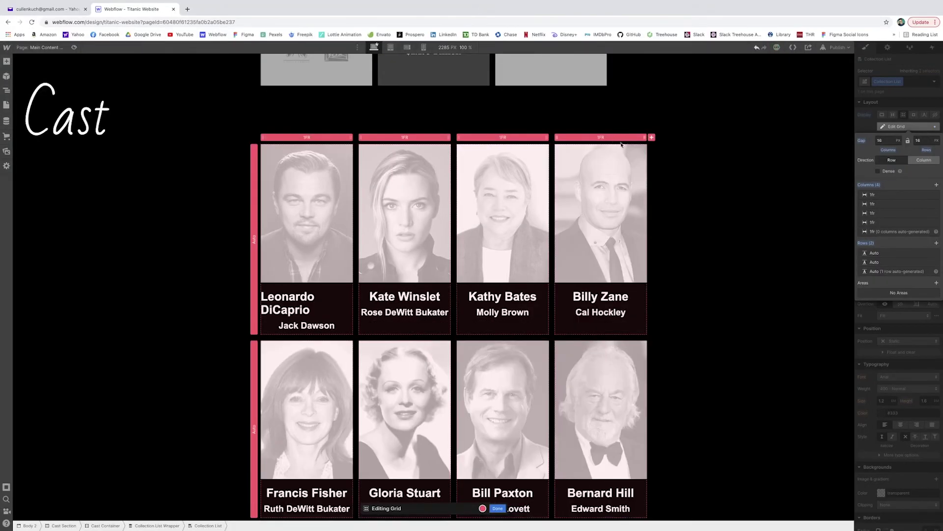
scroll(668, 216, down, 3)
scroll(648, 192, up, 3)
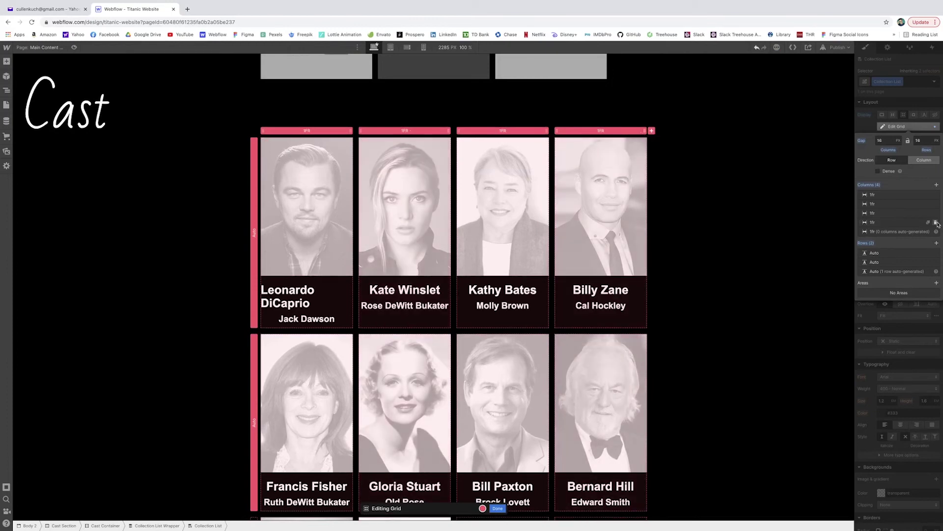
click(937, 223)
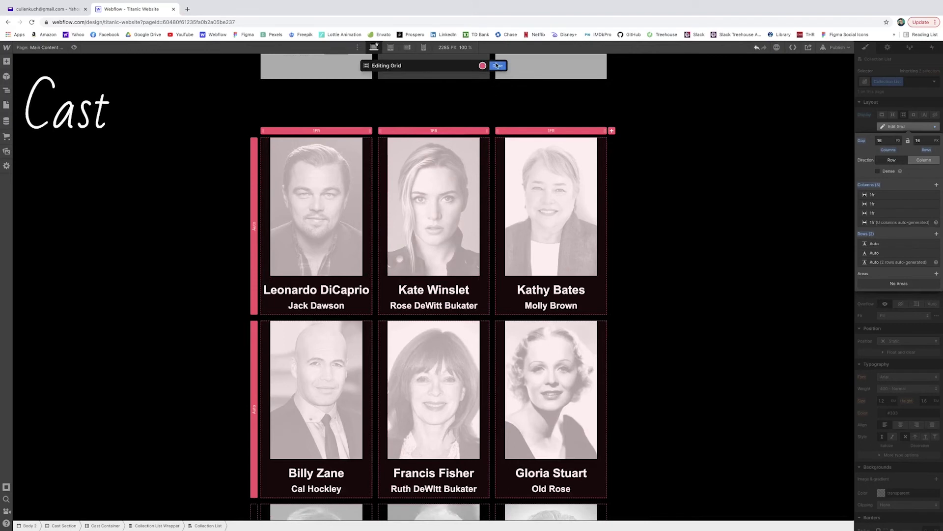
Finish editing the Collection List grid and review the three-column cast layout.
click(498, 65)
scroll(139, 248, down, 3)
scroll(139, 249, up, 3)
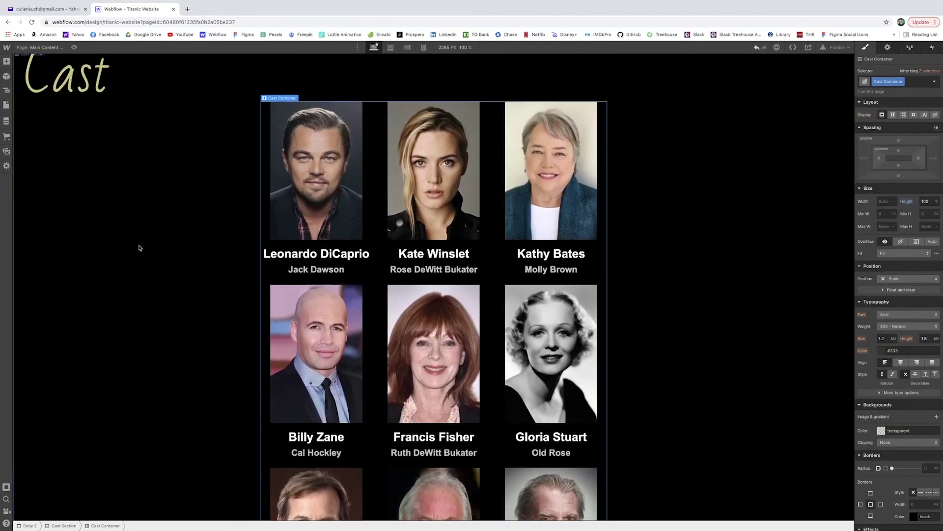
Add an image element to the Cast Section and assign it the Heart of the Ocean.png asset.
click(139, 248)
click(6, 61)
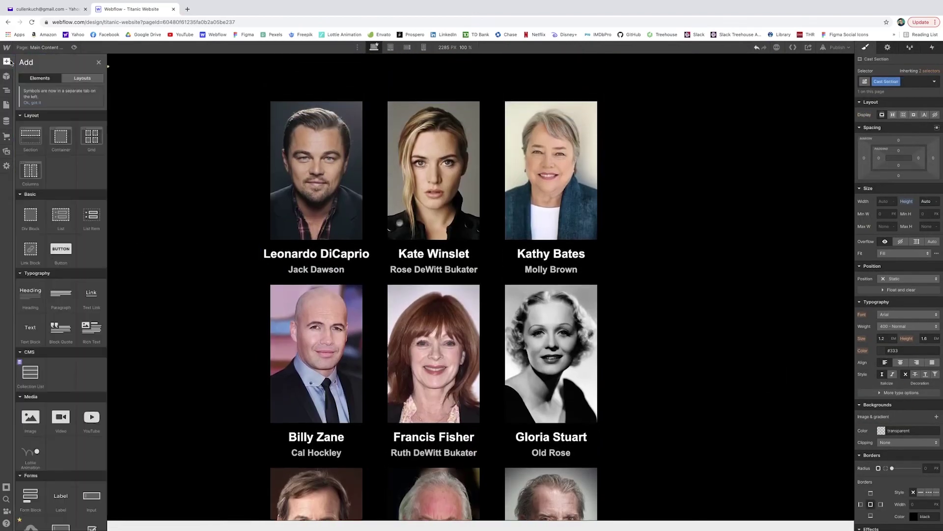
scroll(59, 385, down, 2)
scroll(58, 386, down, 1)
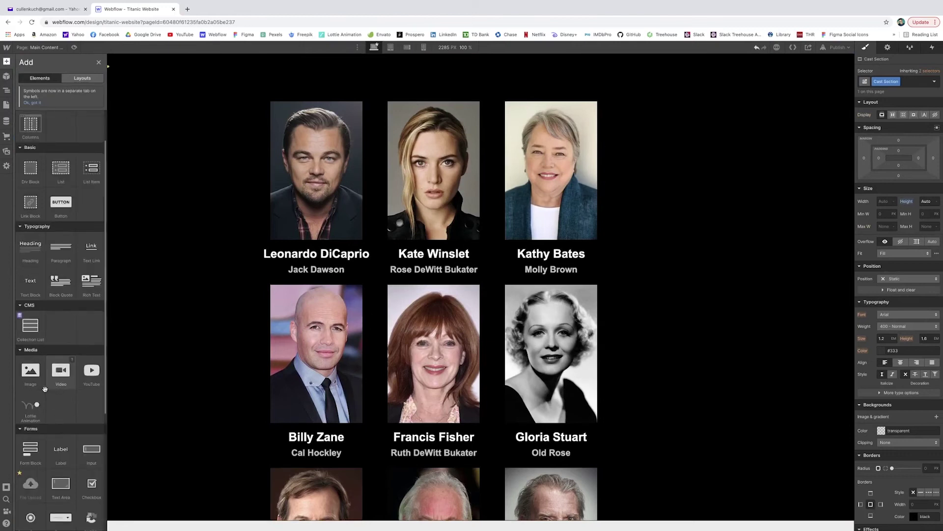
click(34, 365)
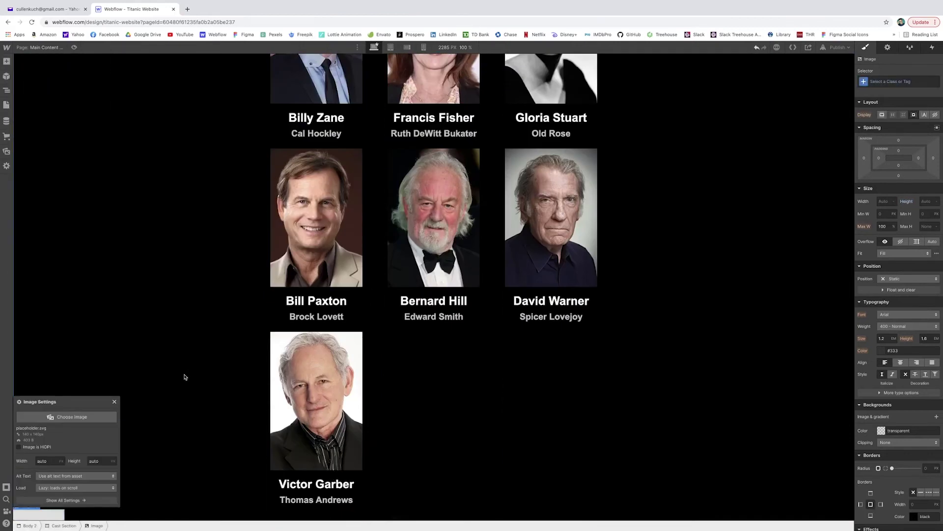
click(72, 376)
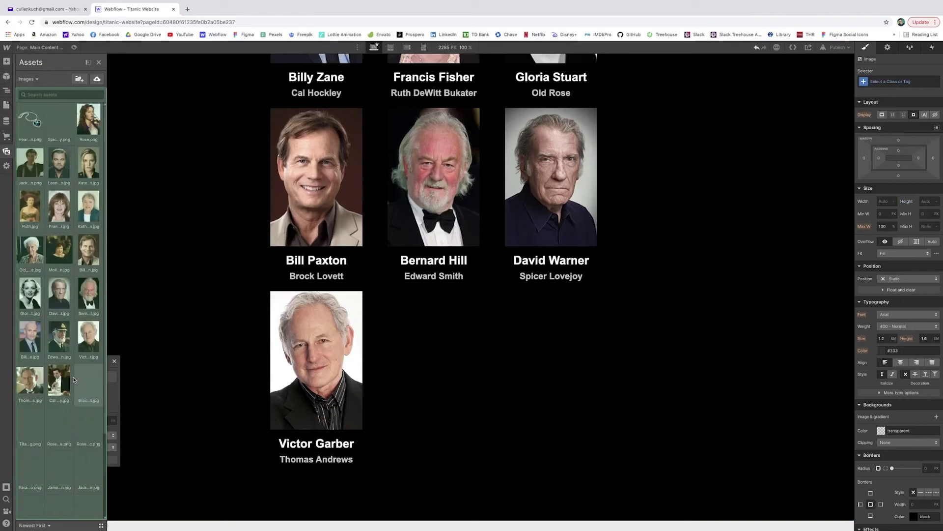
click(37, 138)
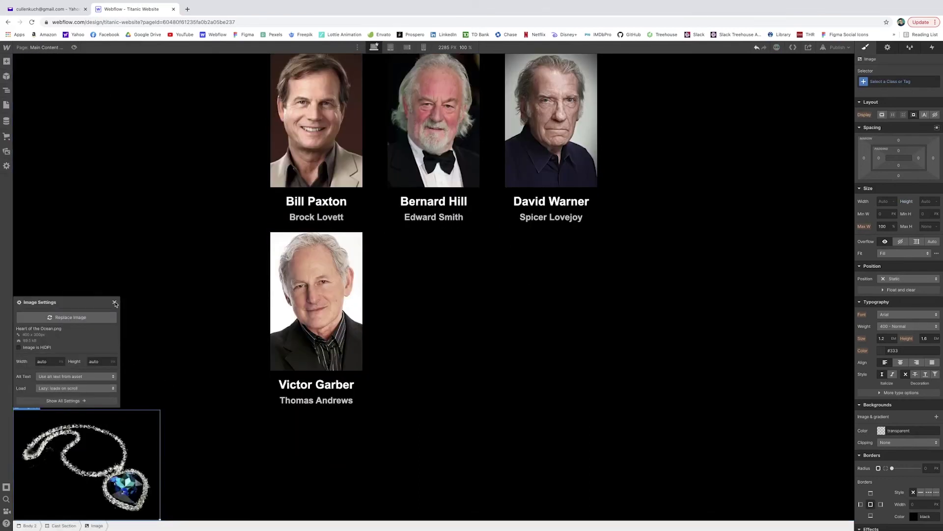
Close the image settings and give the necklace image the new class Heart of the Ocean.
click(114, 301)
click(890, 81)
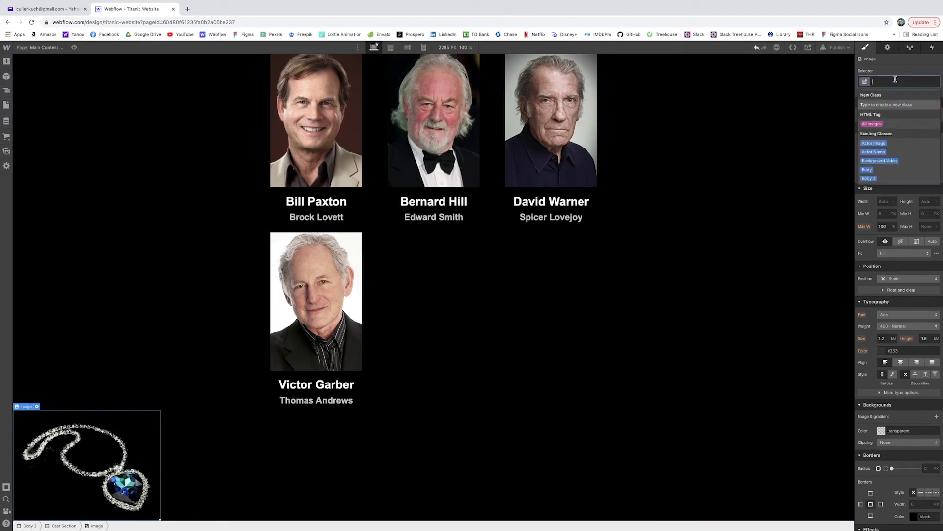
text(Heart of the Ocea)
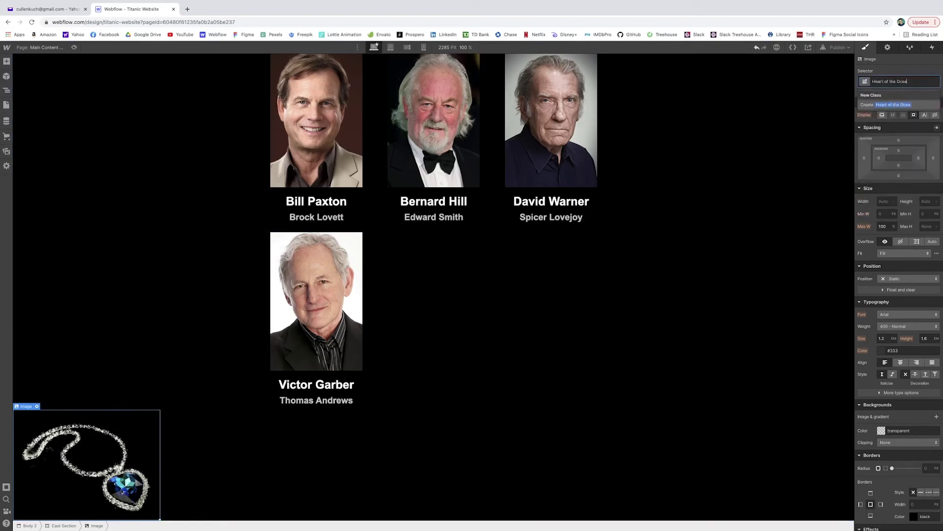
text(n)
key(Return)
Set the Cast Section's position to Relative.
click(120, 160)
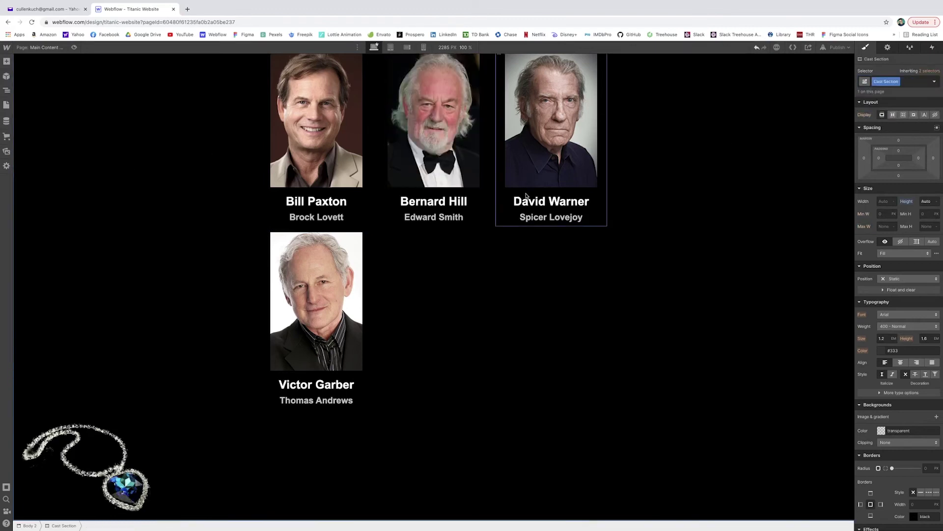
scroll(526, 195, up, 3)
scroll(526, 196, up, 5)
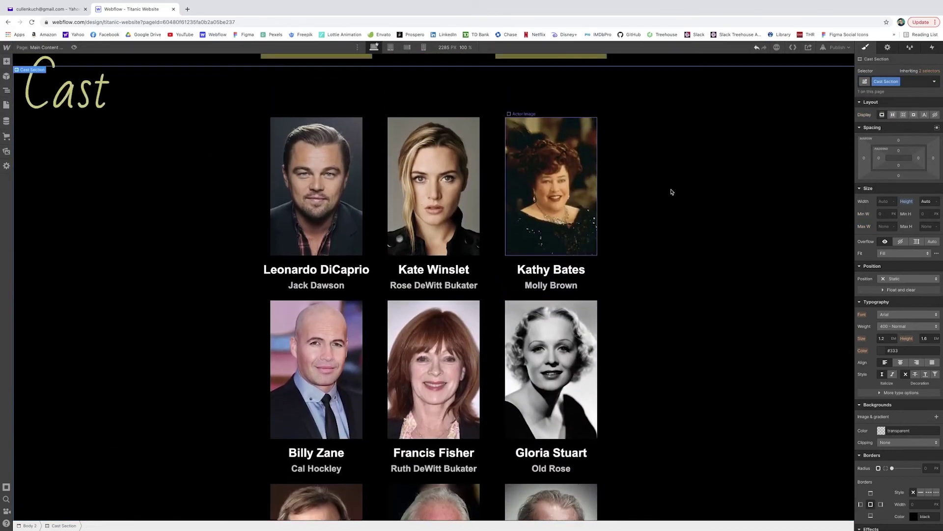
click(915, 283)
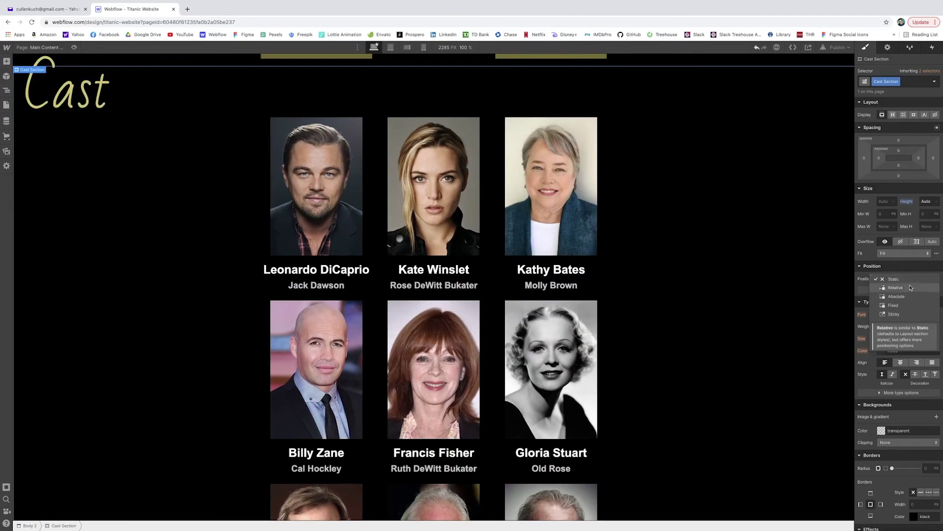
click(909, 288)
Position the Heart of the Ocean image absolutely against the Cast Section's right edge with a 20% top offset.
scroll(707, 288, down, 9)
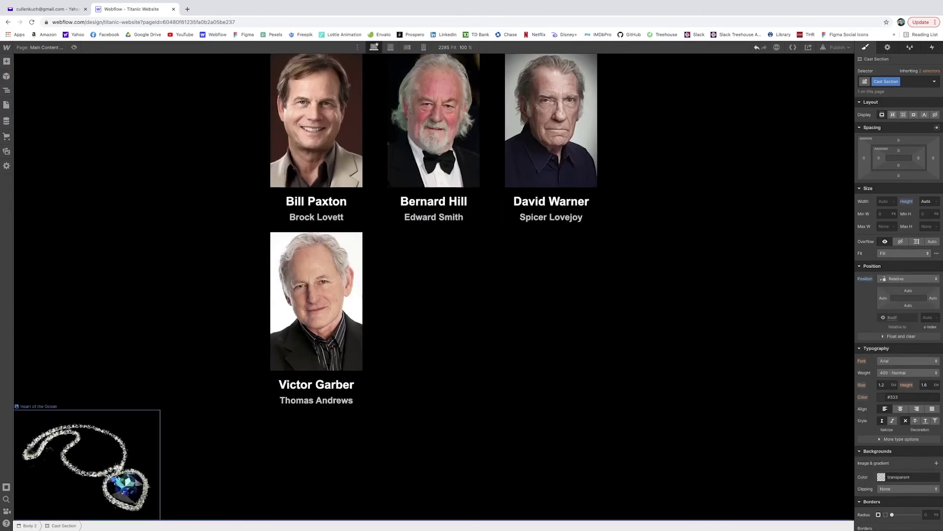
click(143, 466)
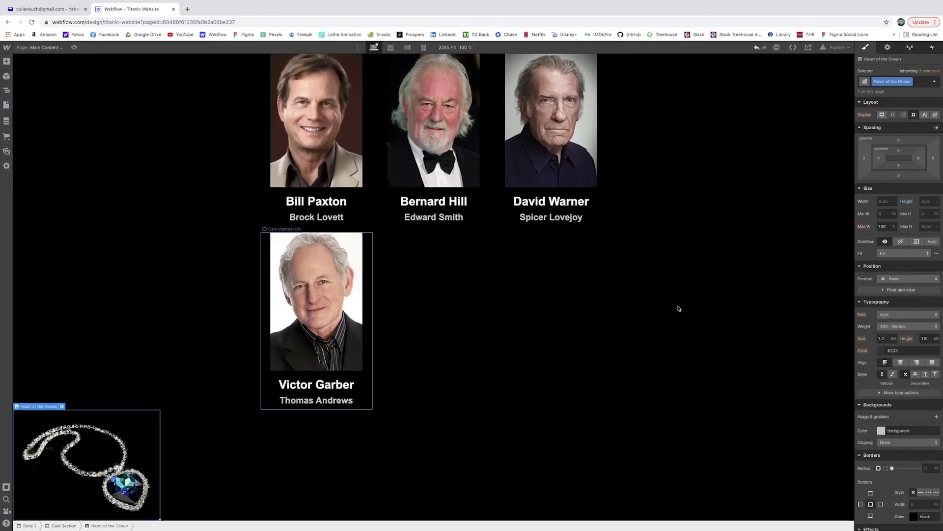
click(903, 280)
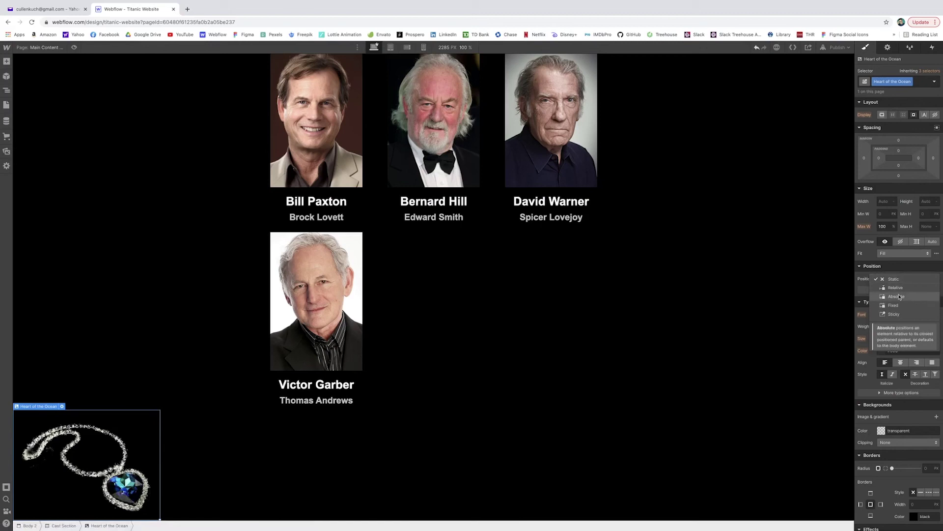
click(897, 296)
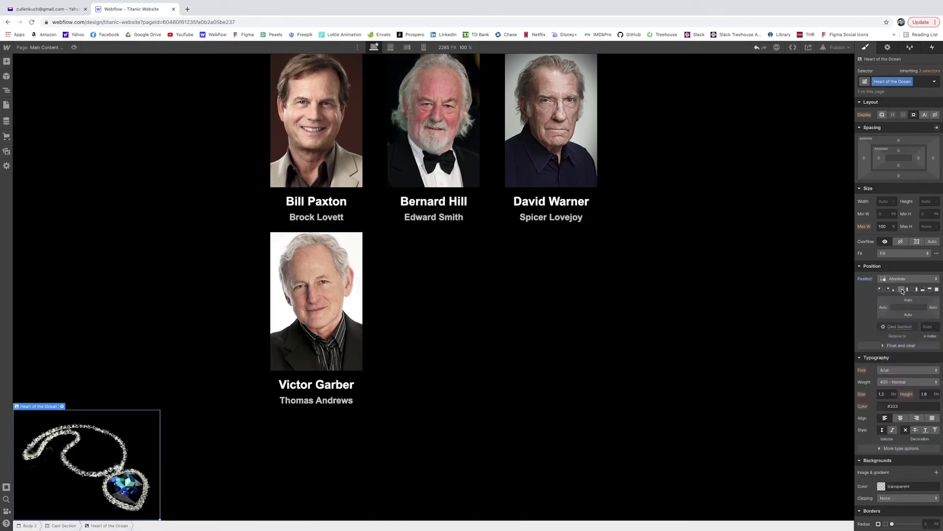
click(929, 289)
scroll(740, 255, up, 10)
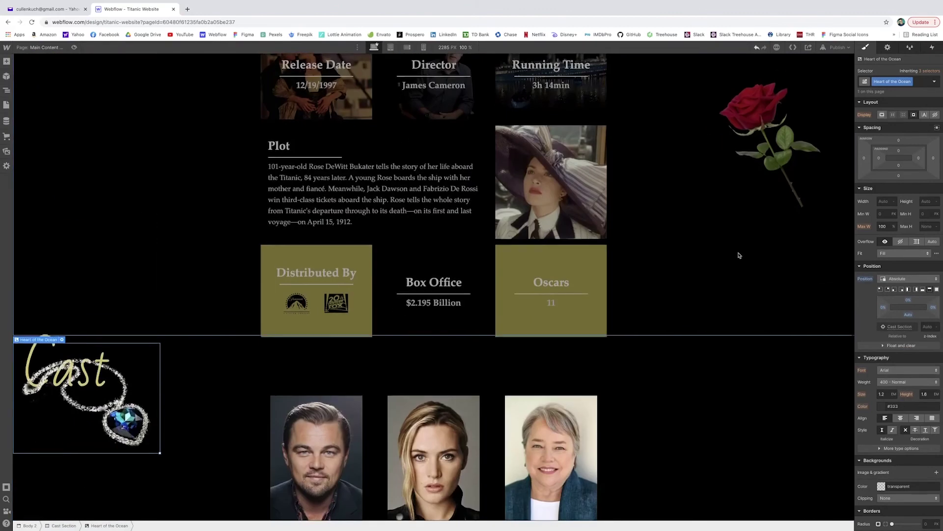
scroll(739, 255, down, 1)
click(922, 290)
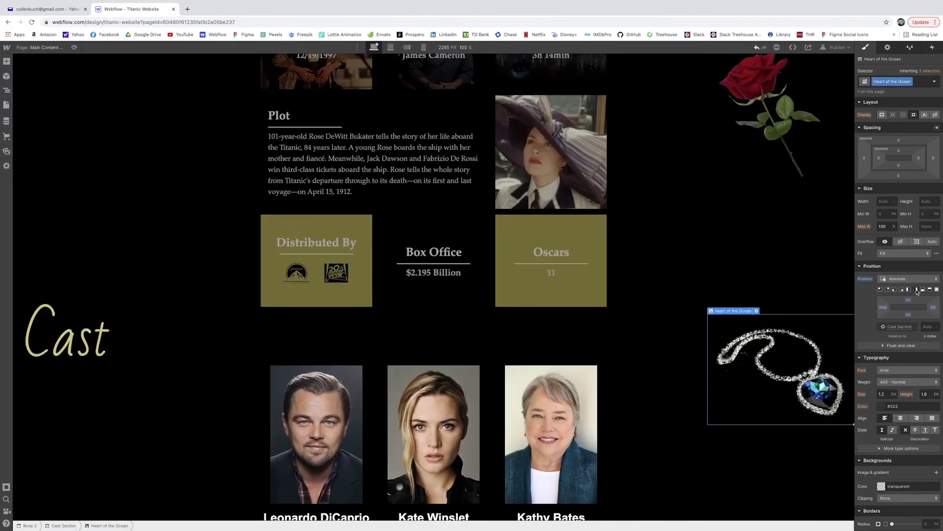
scroll(666, 280, down, 5)
mouse_move(908, 301)
mouse_down()
mouse_move(906, 323)
mouse_move(907, 306)
mouse_up()
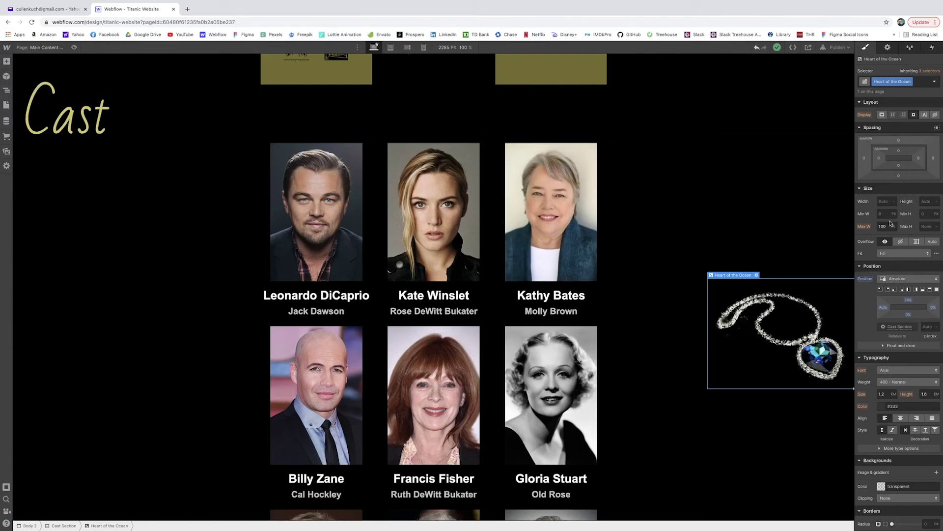
Give the Heart of the Ocean image a While scrolling in view trigger with a new scroll animation named Necklace Scroll.
click(930, 48)
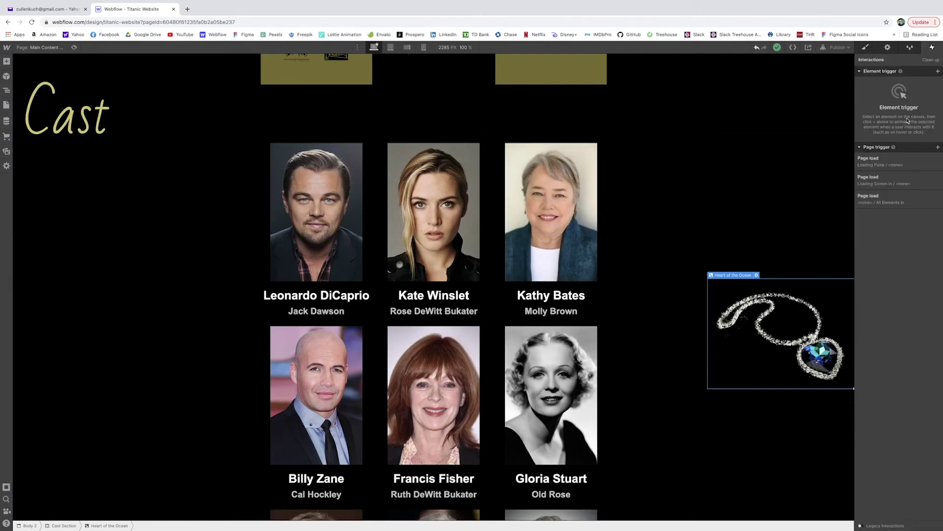
click(939, 71)
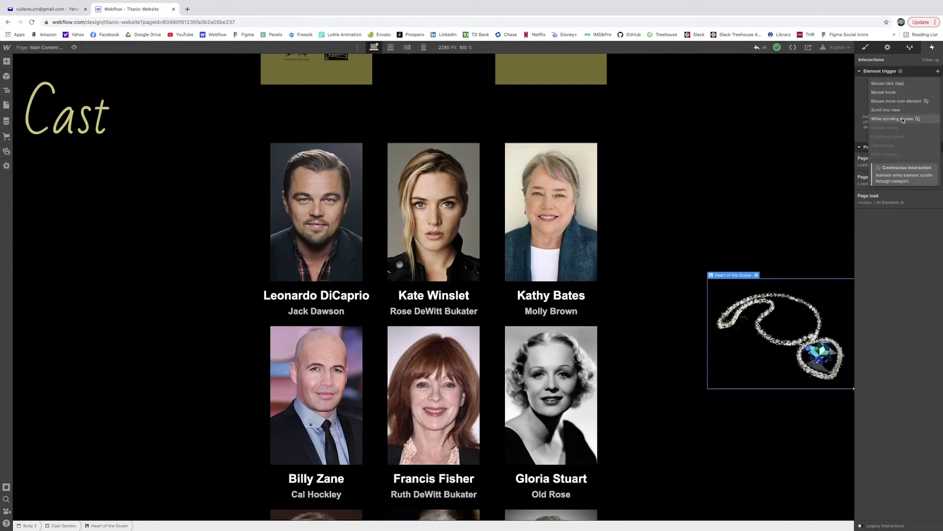
click(903, 119)
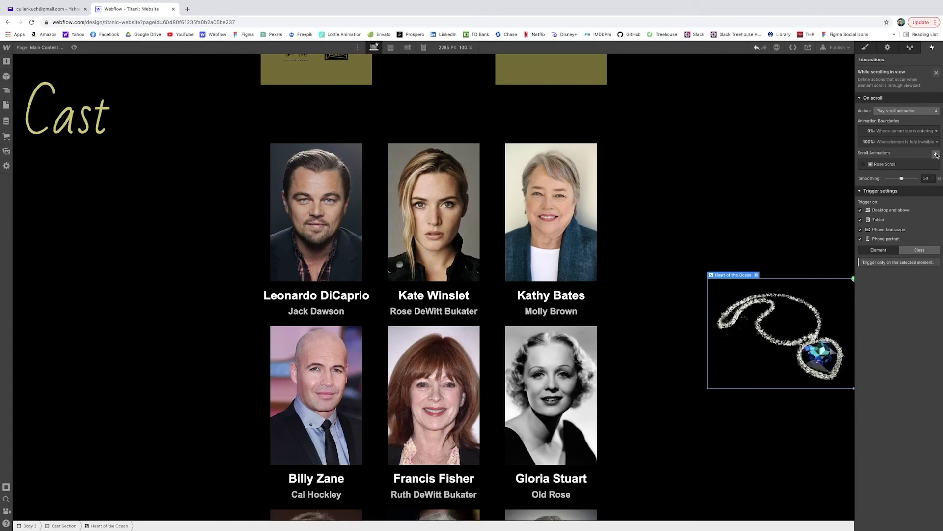
click(936, 155)
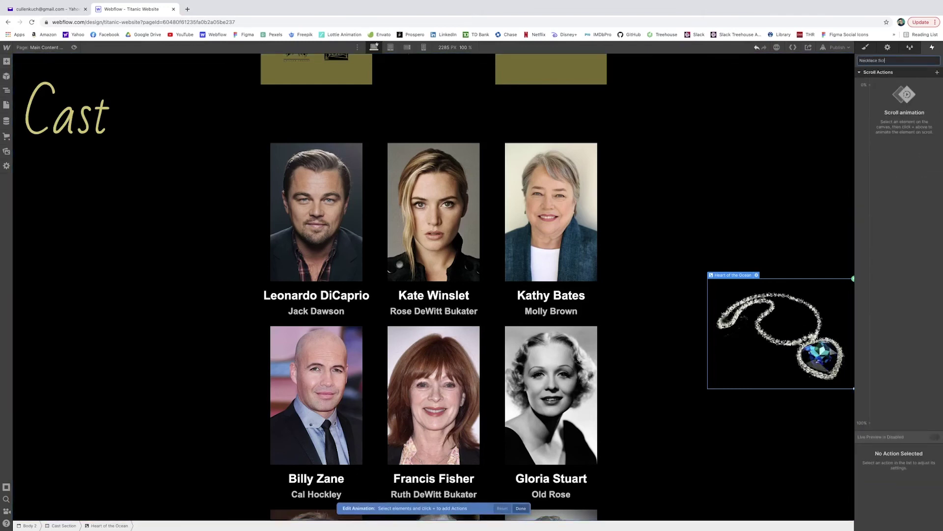
key(Return)
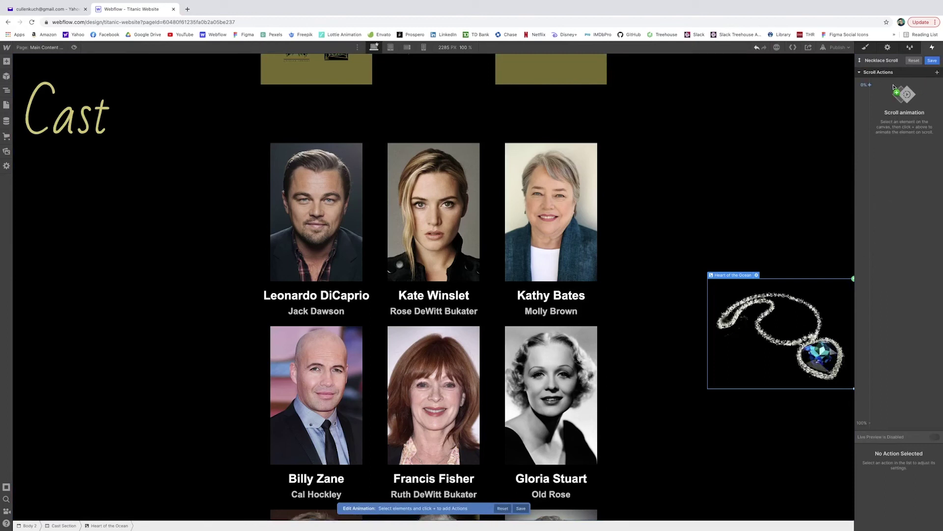
Add a Move action for the necklace and set its 0% keyframe to 210 px on the X axis.
click(937, 73)
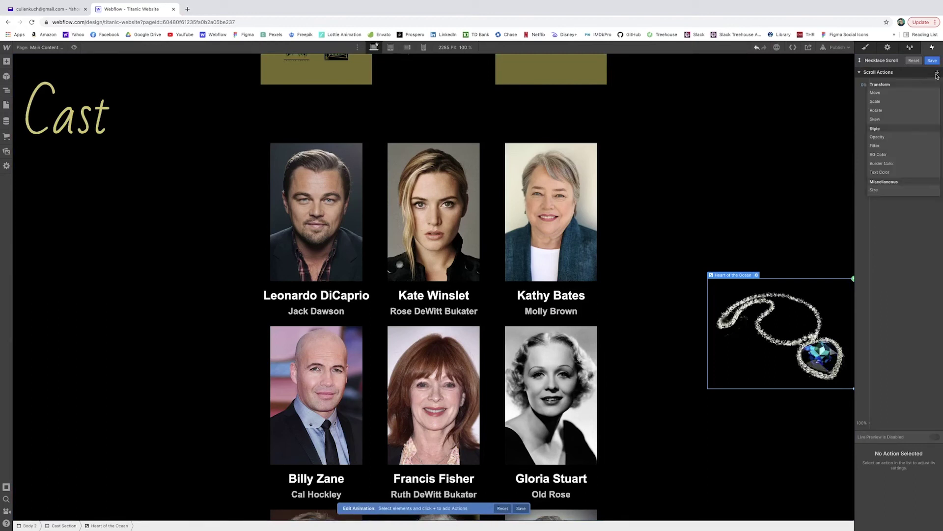
click(899, 92)
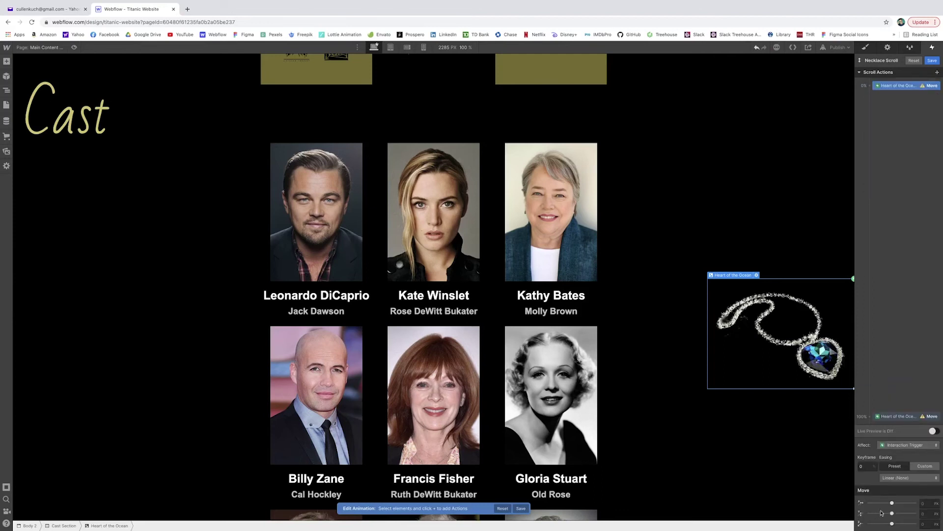
drag(892, 505, 901, 503)
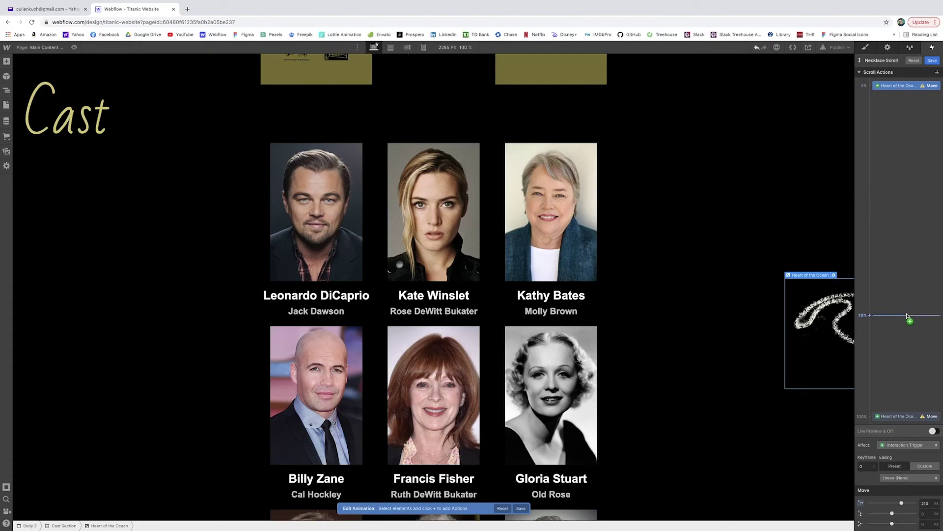
Add a Move keyframe at 70% for the necklace with an X offset of -371 px.
click(907, 315)
click(889, 336)
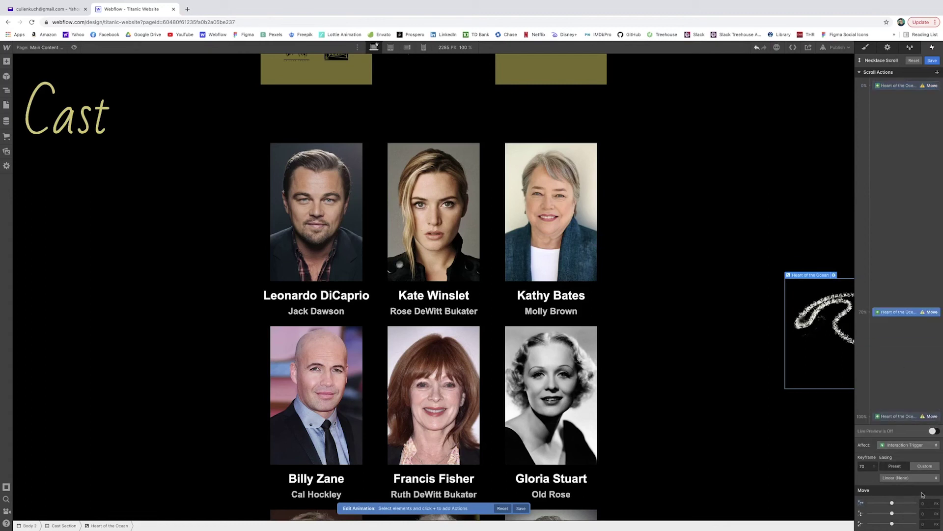
drag(891, 505, 875, 503)
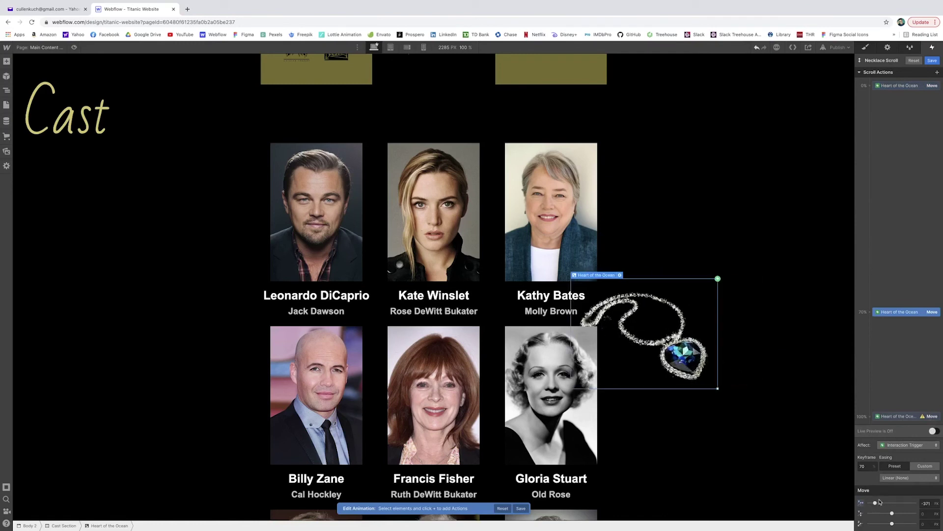
Live-preview the Necklace Scroll animation from the Overview section down through the cast grid and leave the animation editor.
click(935, 431)
scroll(669, 332, up, 9)
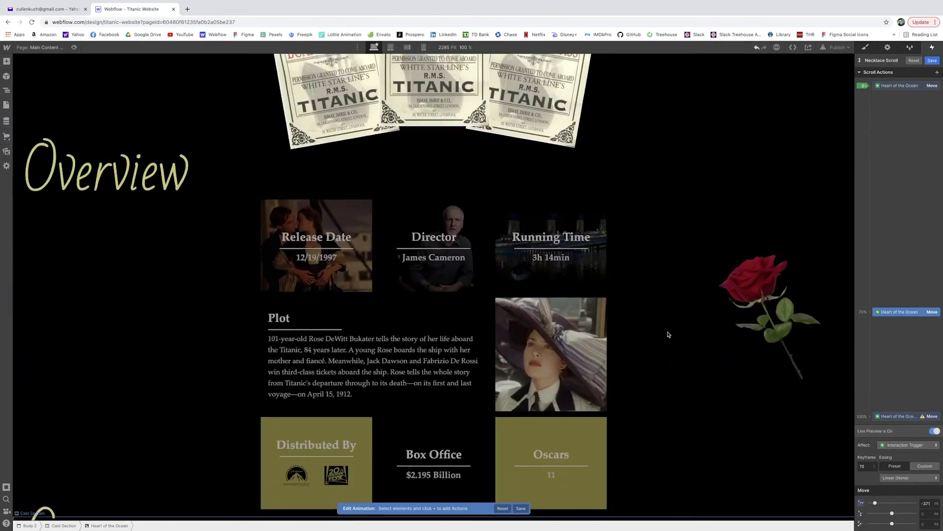
scroll(668, 334, down, 5)
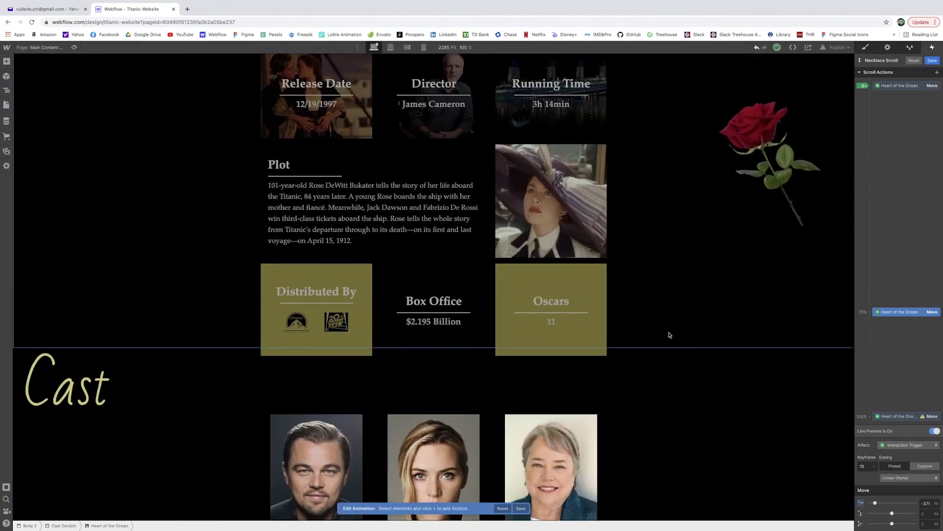
scroll(670, 335, down, 5)
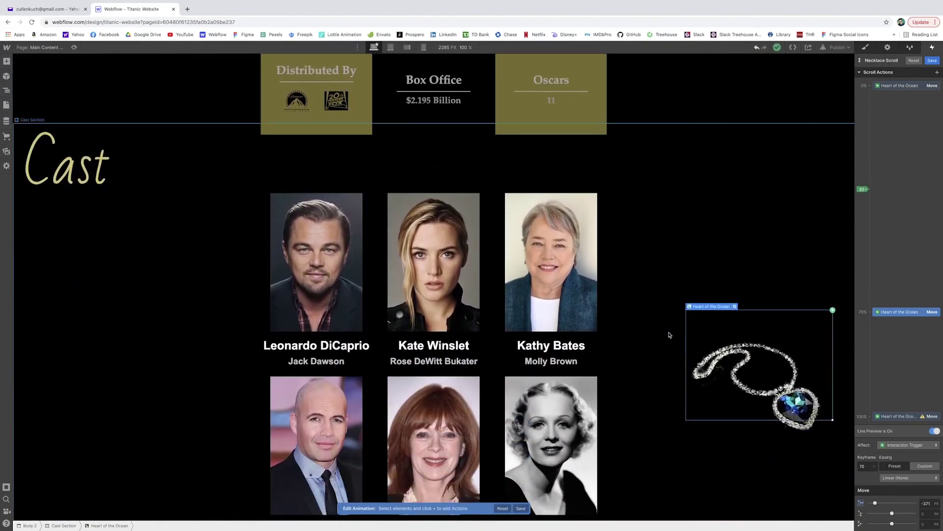
scroll(669, 335, down, 6)
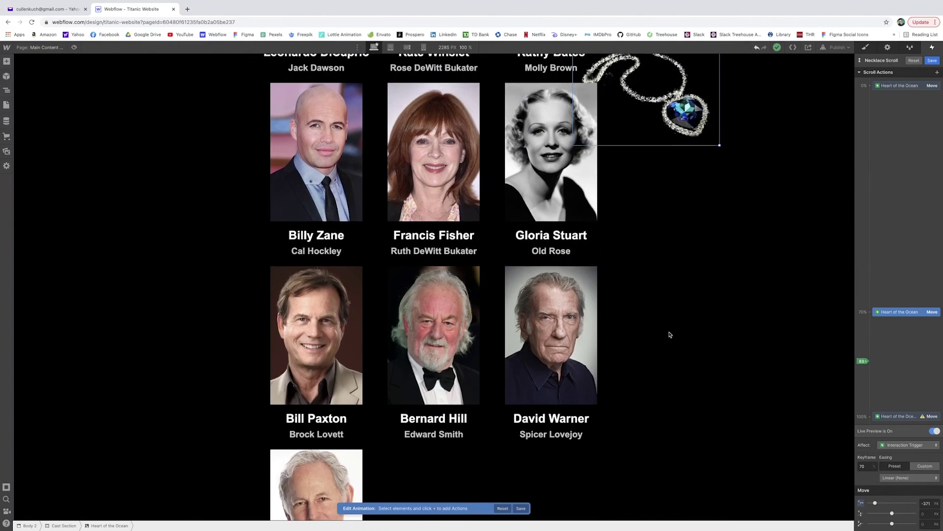
key(Escape)
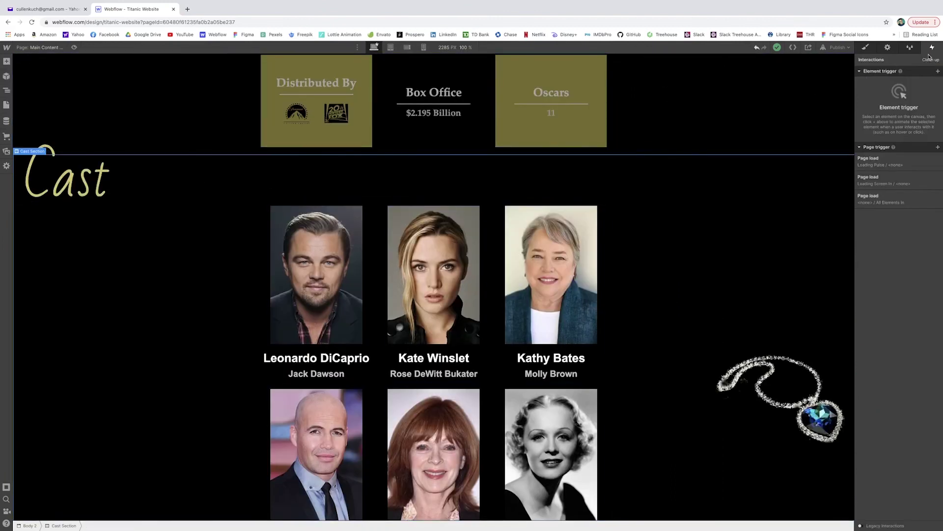
Open the page-load animation All Elements In and add a Hide/Show action for the Cast Section.
click(894, 199)
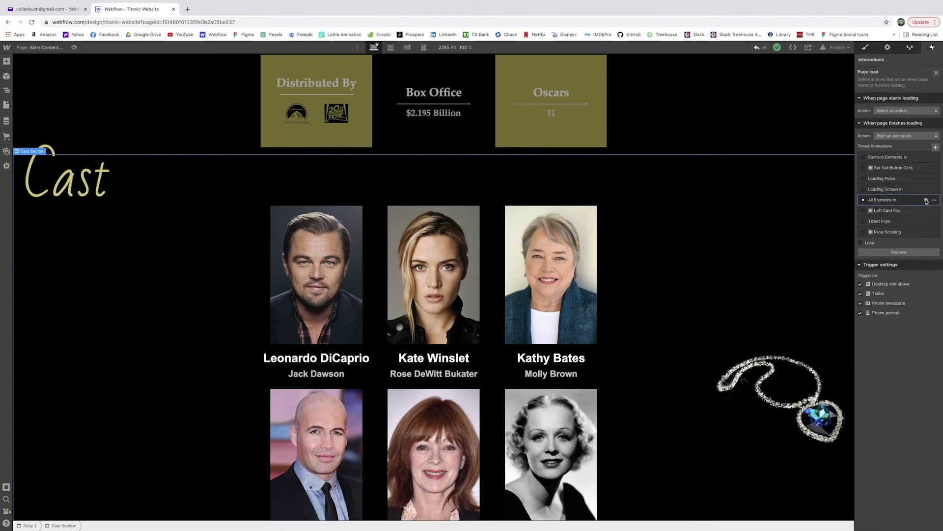
click(927, 200)
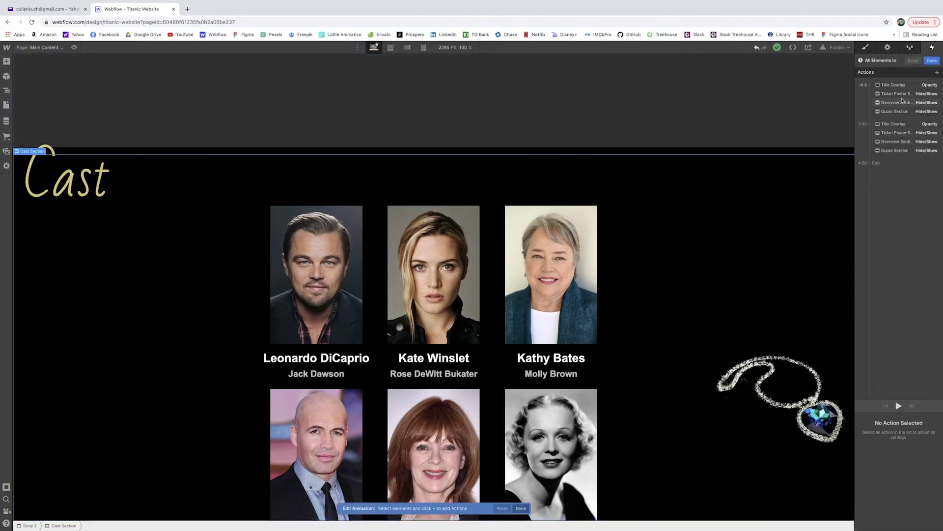
click(939, 72)
click(886, 202)
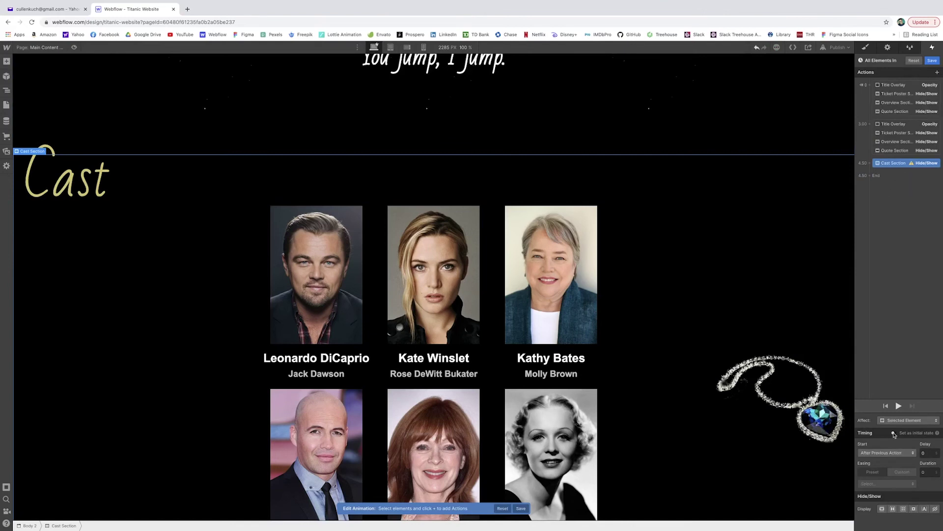
Make the Cast Section's Hide/Show action an initial state with its display set to none.
click(894, 433)
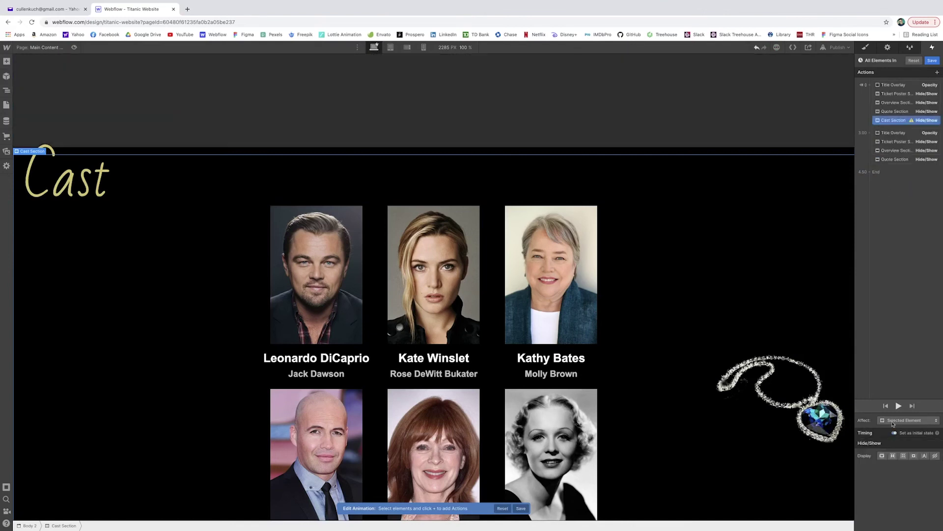
click(936, 456)
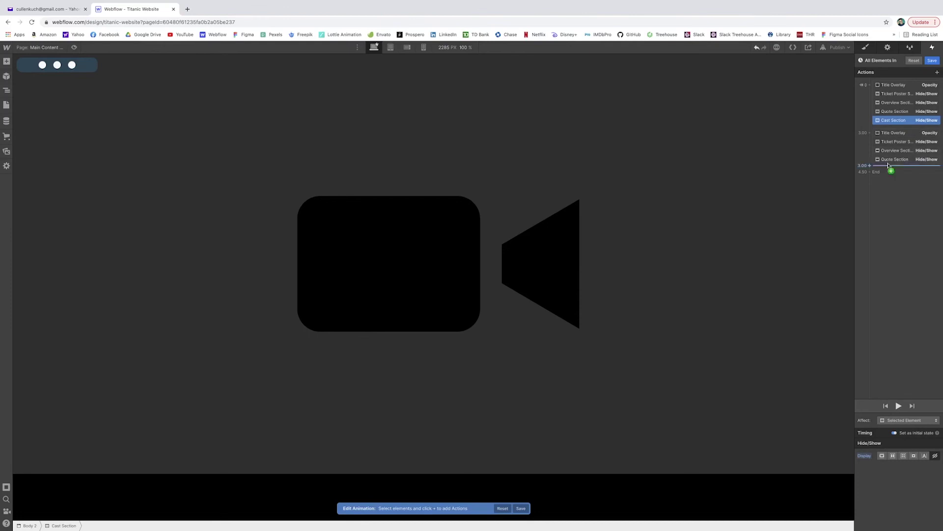
Add a second Hide/Show action displaying the Cast Section as block, place it in the 3-second group after the Quote Section, and save the animation.
click(937, 71)
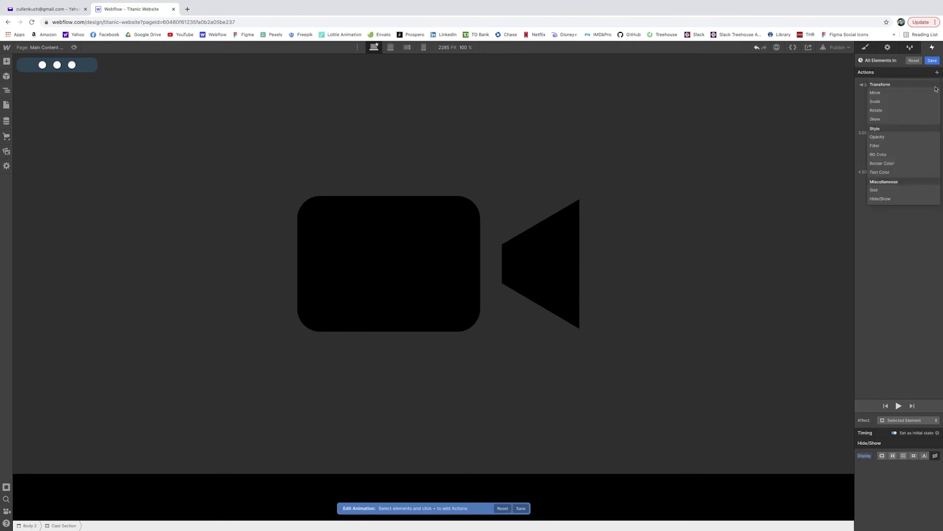
click(892, 199)
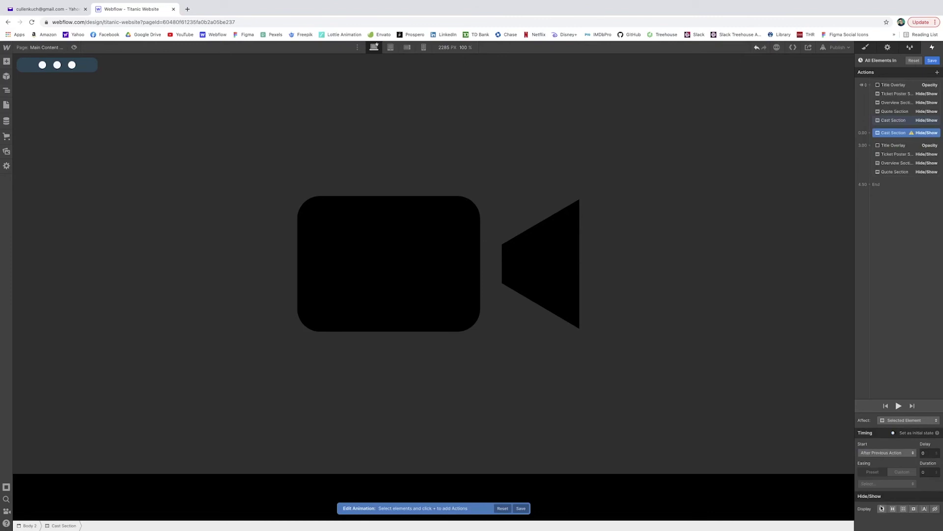
drag(893, 133, 904, 153)
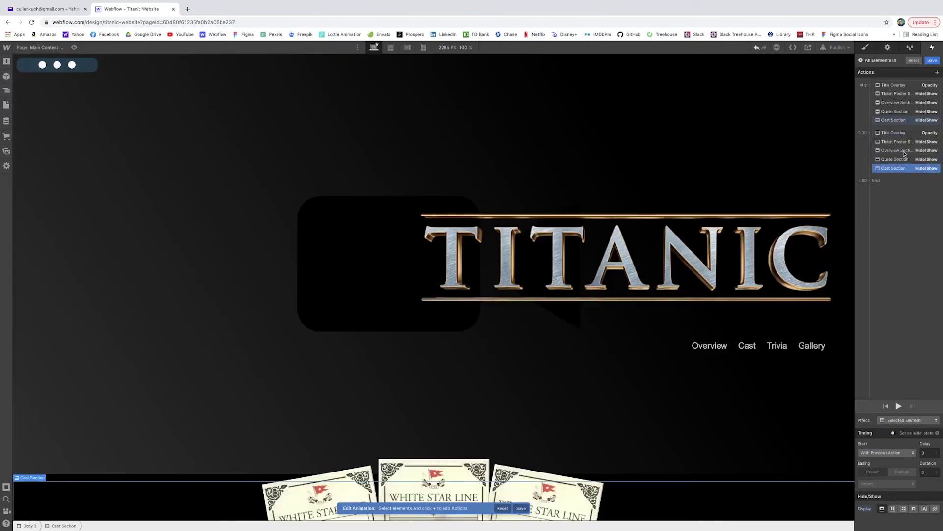
scroll(653, 205, down, 2)
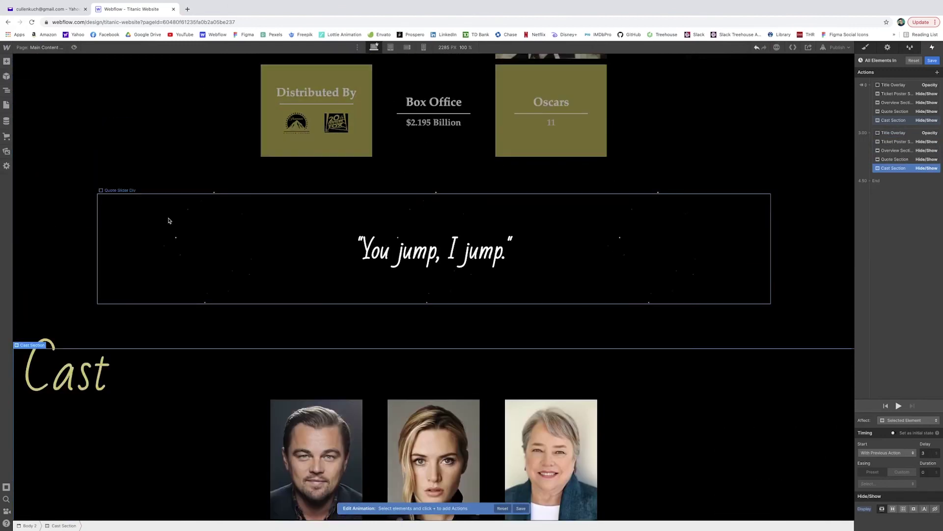
scroll(45, 231, down, 5)
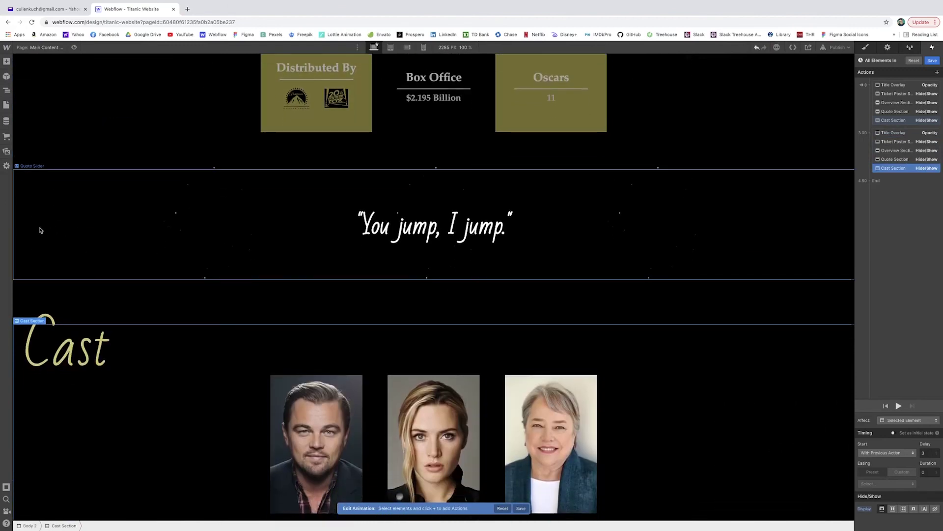
scroll(40, 230, down, 10)
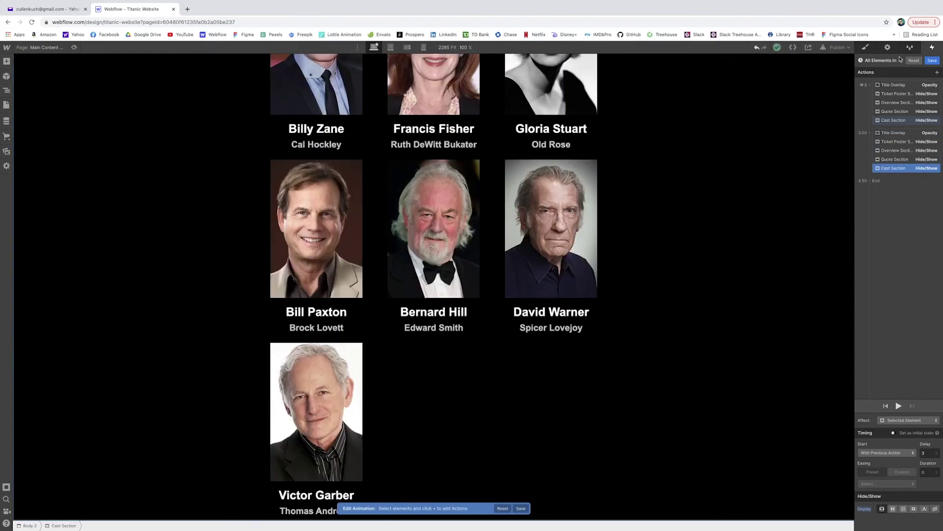
click(933, 61)
Switch to the Home page, publish the site to titanic-website.webflow.io, and open the live site.
scroll(99, 83, up, 15)
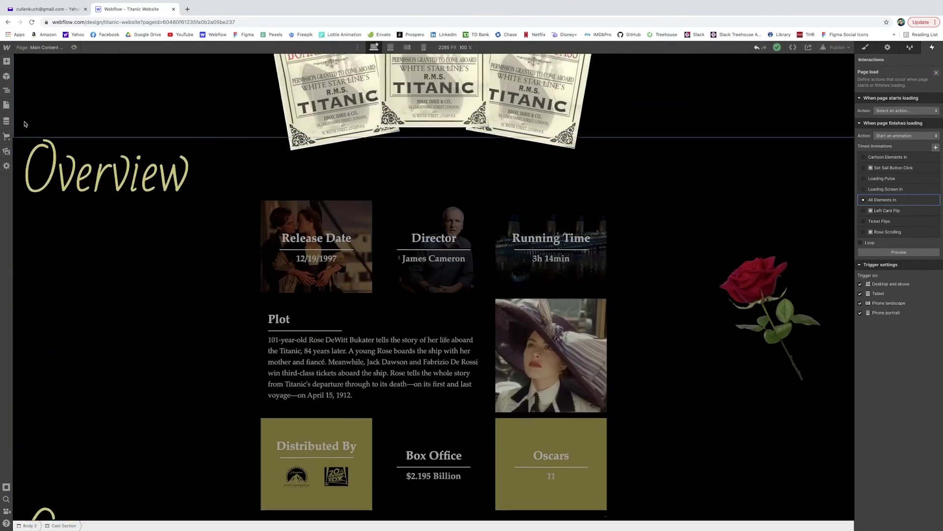
click(6, 106)
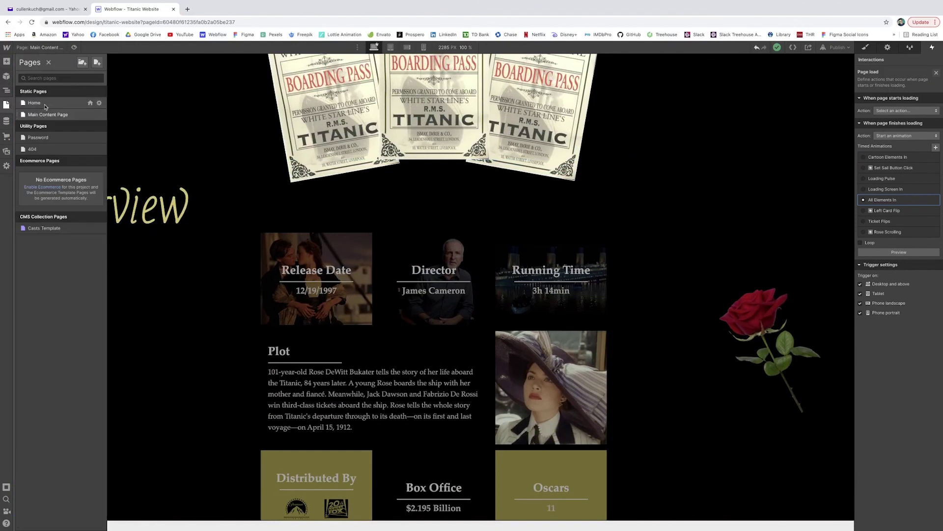
click(35, 103)
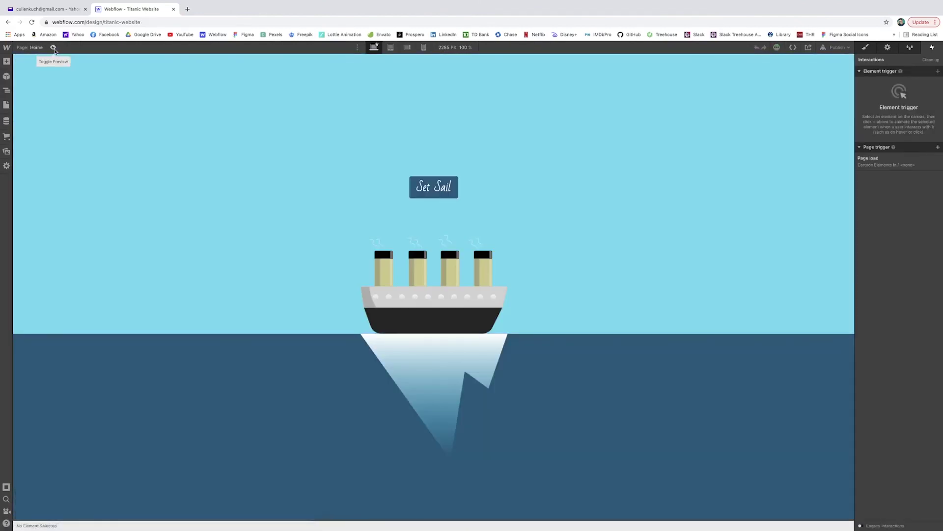
click(835, 48)
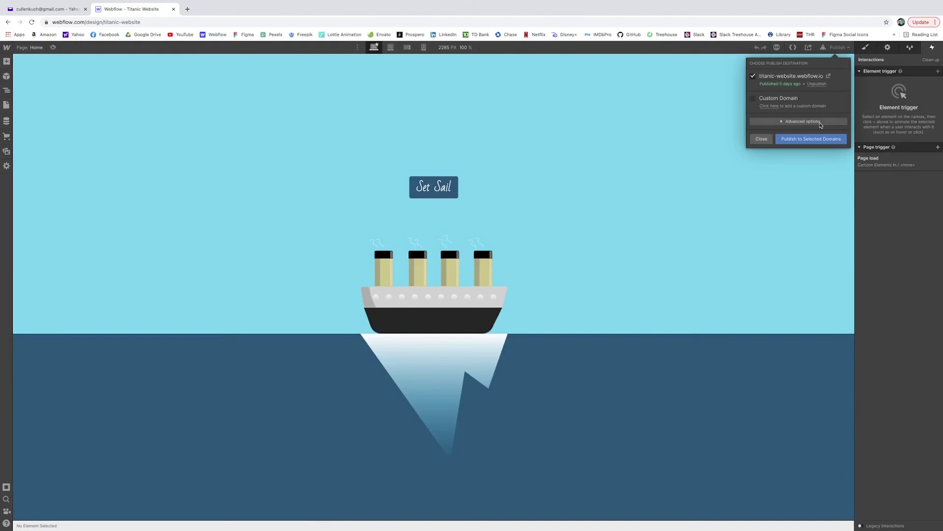
click(829, 77)
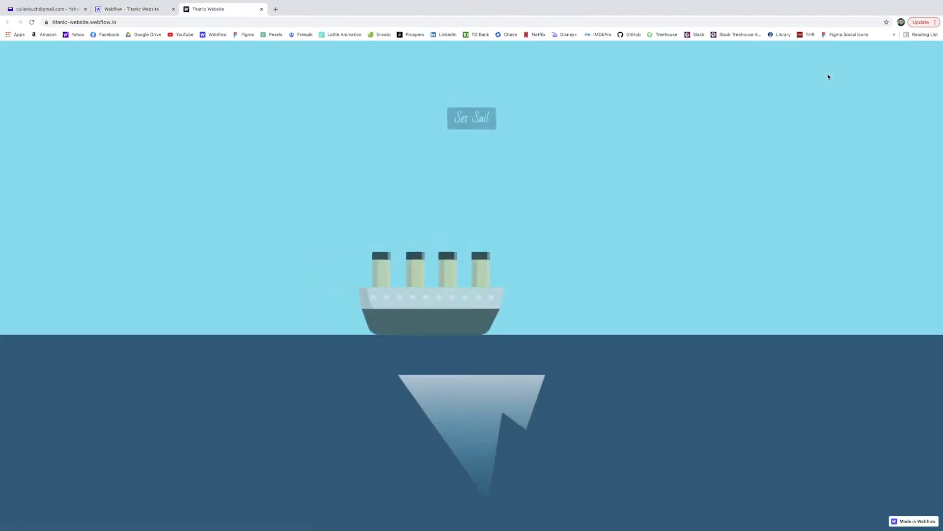
Set sail into the live main content page and check its title area and the boarding pass ticket flips.
click(465, 187)
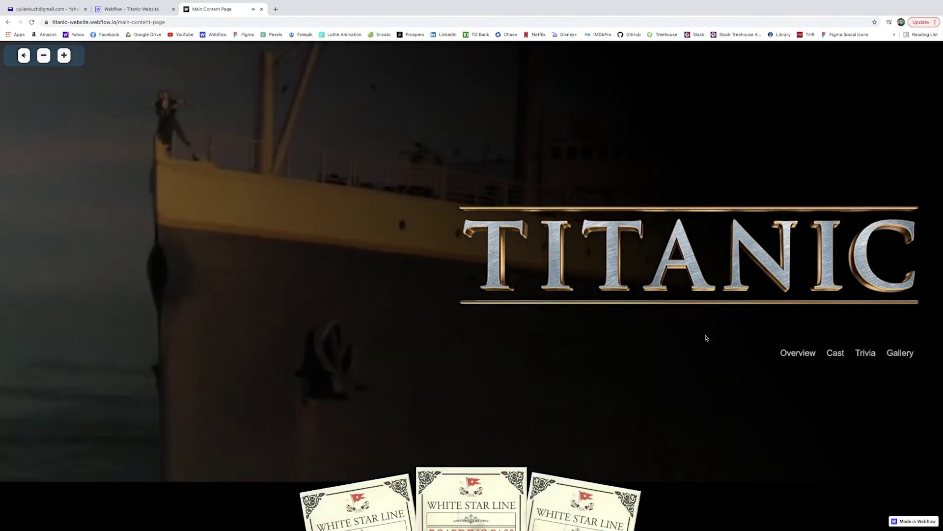
scroll(706, 337, down, 2)
scroll(707, 338, down, 4)
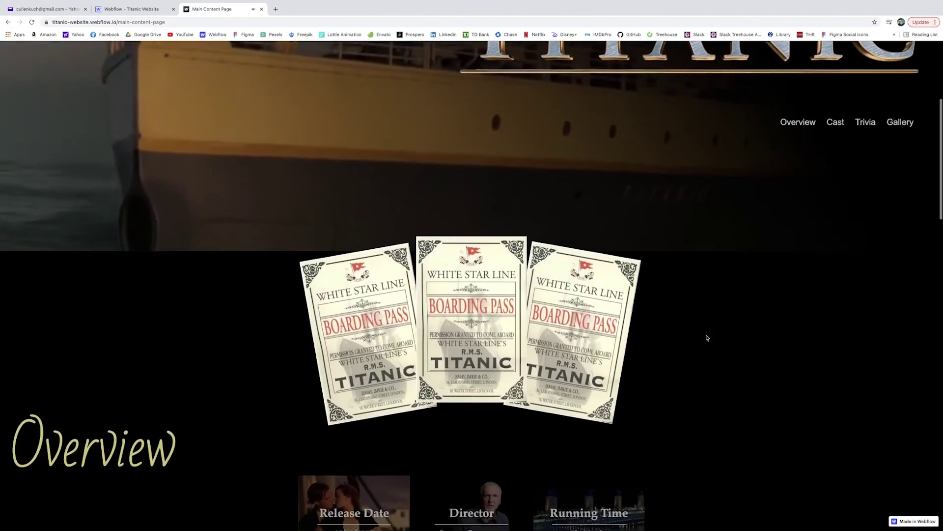
scroll(706, 338, down, 2)
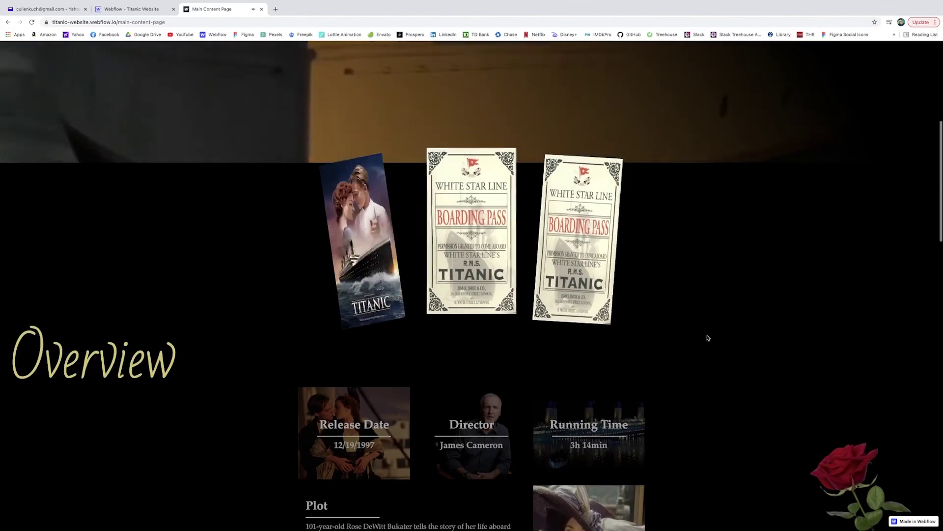
scroll(706, 337, down, 1)
scroll(703, 331, up, 8)
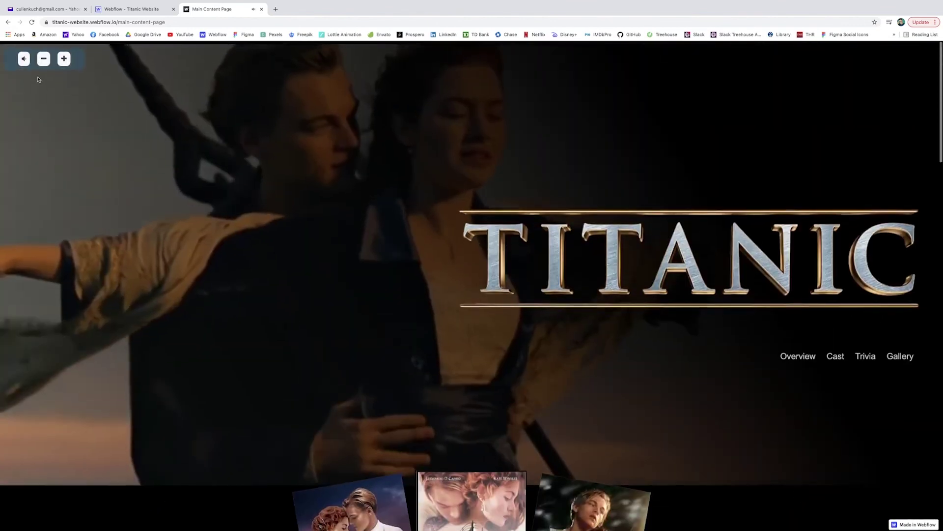
Examine the live page from the Overview down through the Cast section, checking the portrait hover reveal and the necklace's scroll movement.
scroll(359, 233, down, 8)
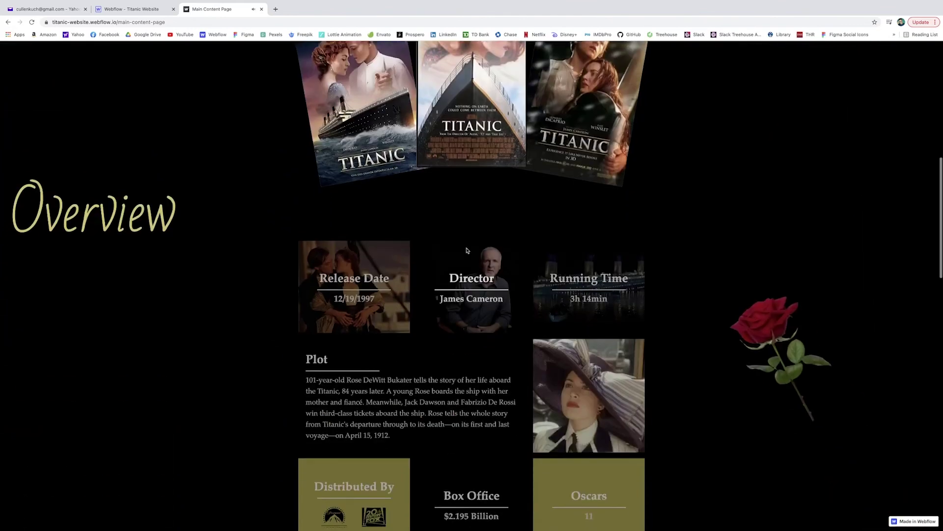
scroll(592, 274, down, 5)
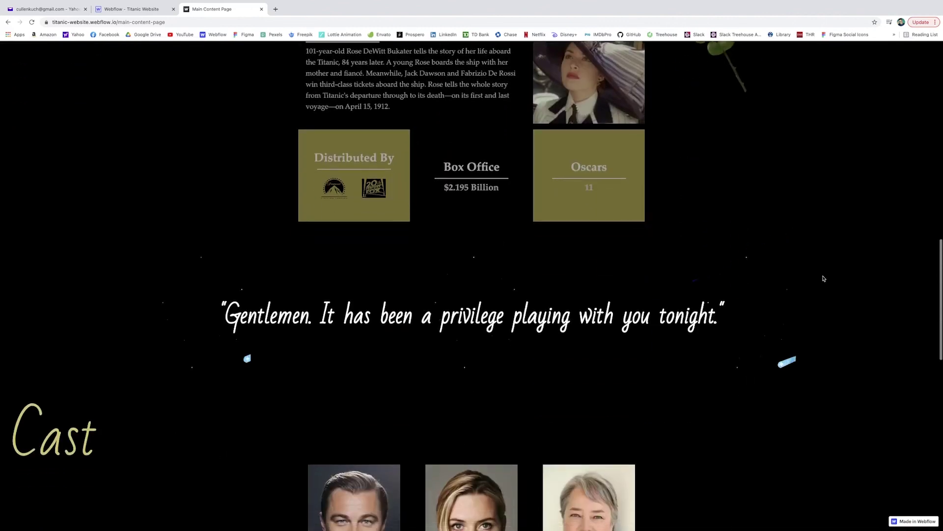
scroll(807, 379, down, 5)
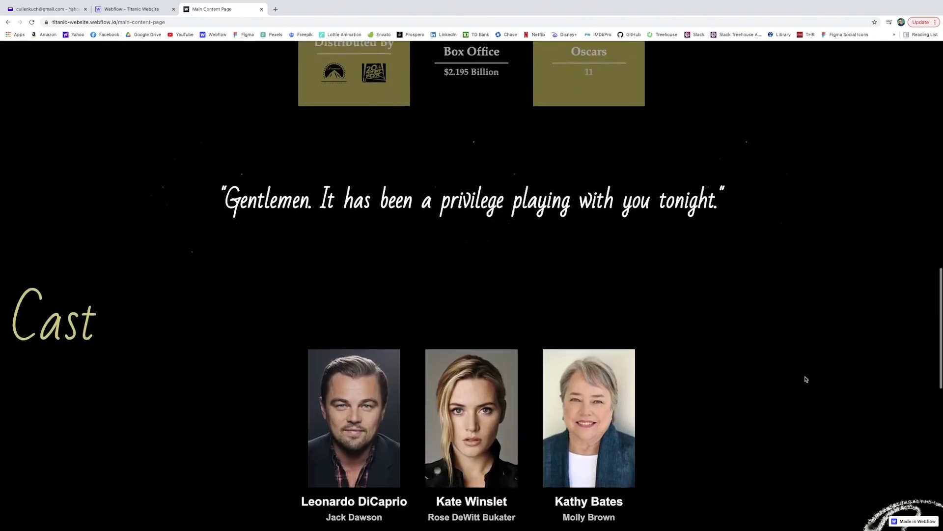
scroll(806, 378, down, 3)
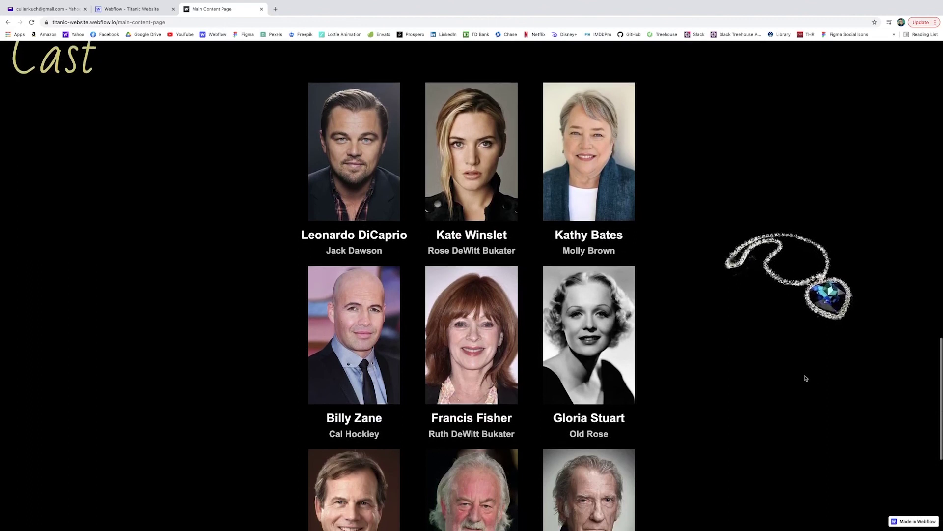
scroll(807, 378, up, 2)
scroll(606, 219, down, 1)
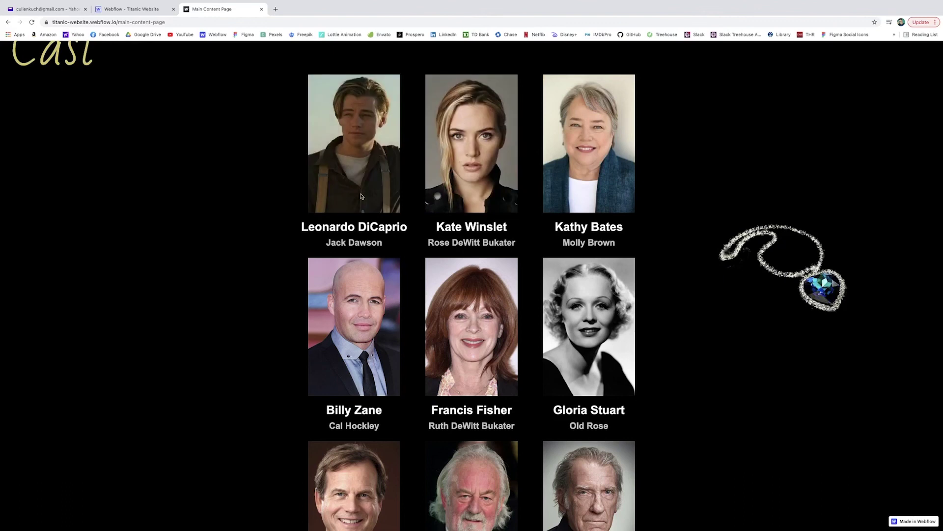
scroll(780, 247, up, 3)
scroll(779, 237, down, 2)
scroll(764, 235, down, 6)
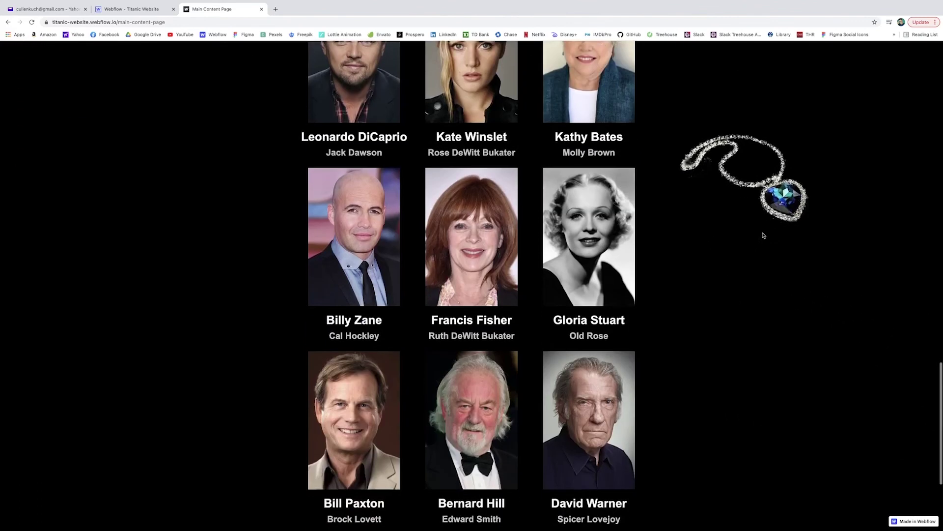
scroll(764, 234, up, 5)
scroll(764, 235, up, 3)
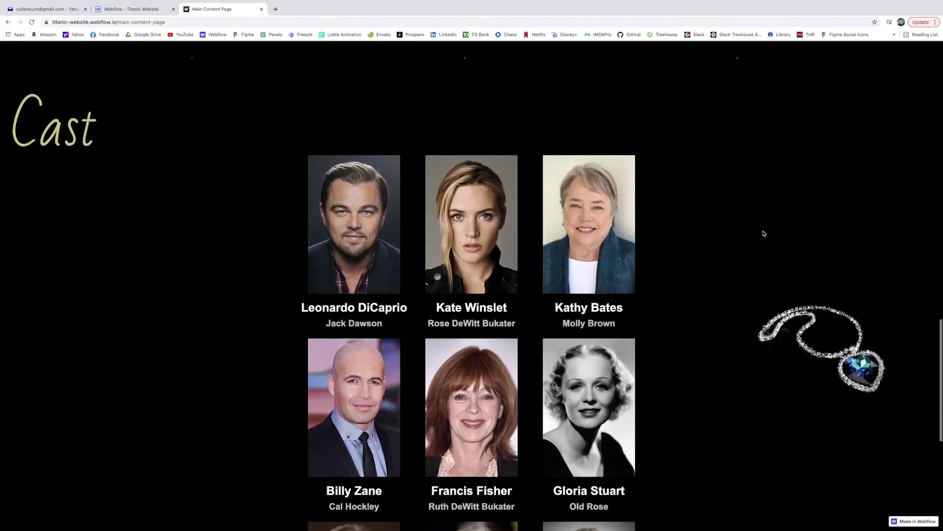